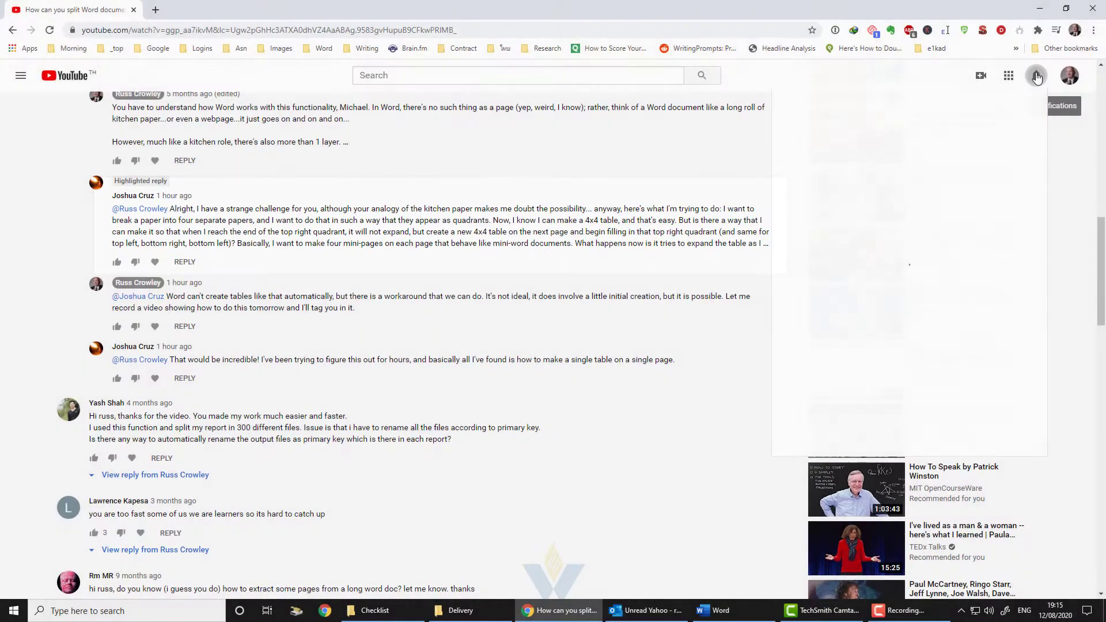
Open the YouTube notification for the reply about splitting a page into quadrants and read the full comment.
click(1041, 81)
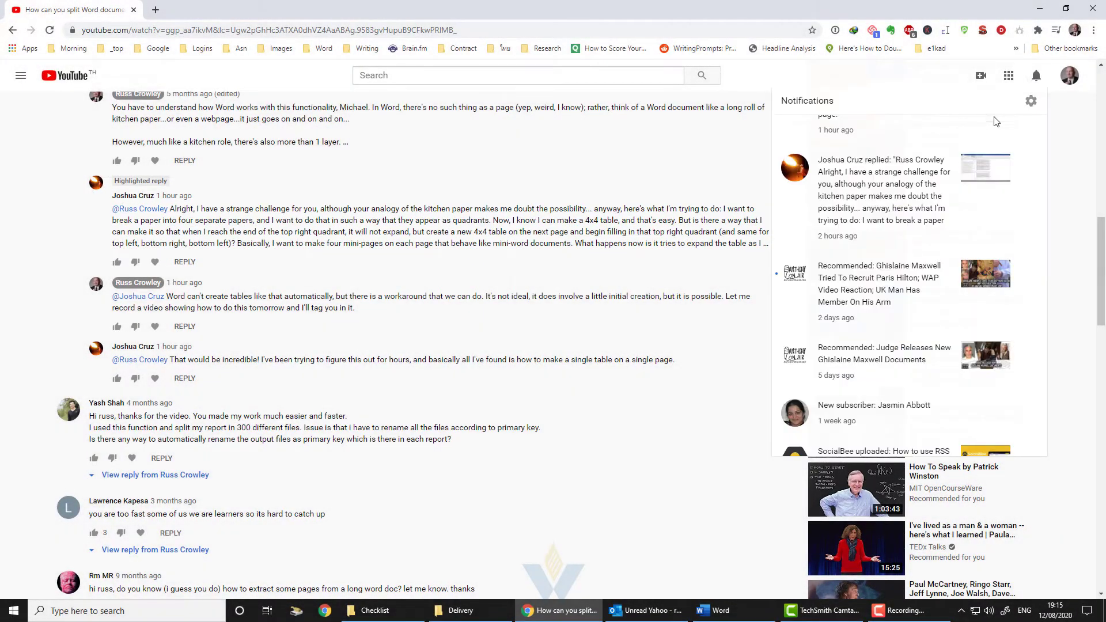
scroll(904, 246, down, 2)
click(899, 176)
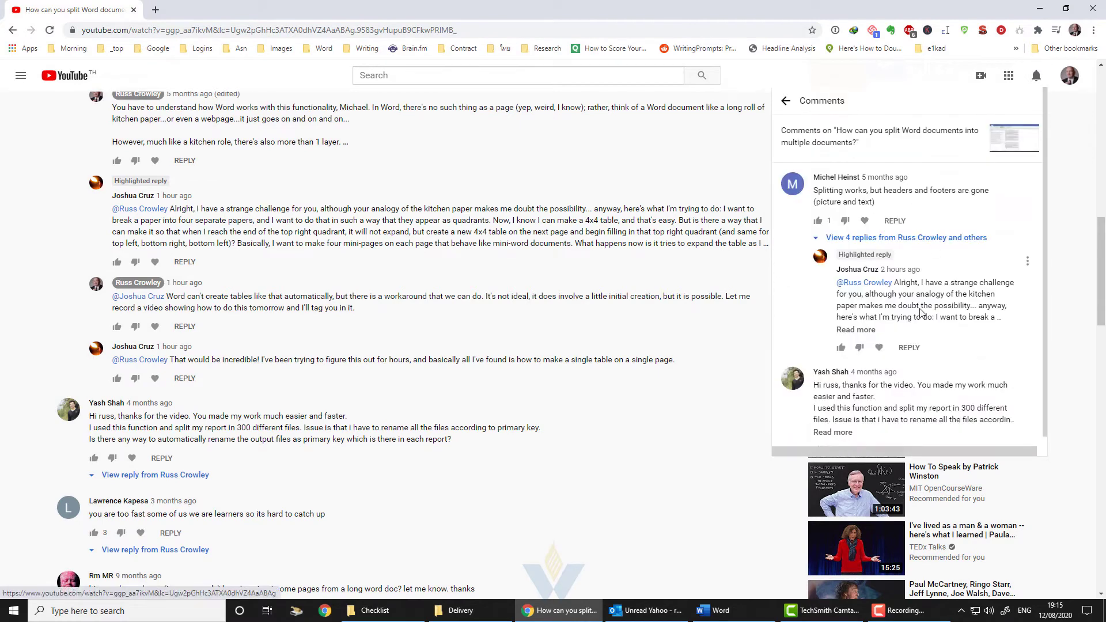
click(867, 330)
scroll(896, 335, down, 3)
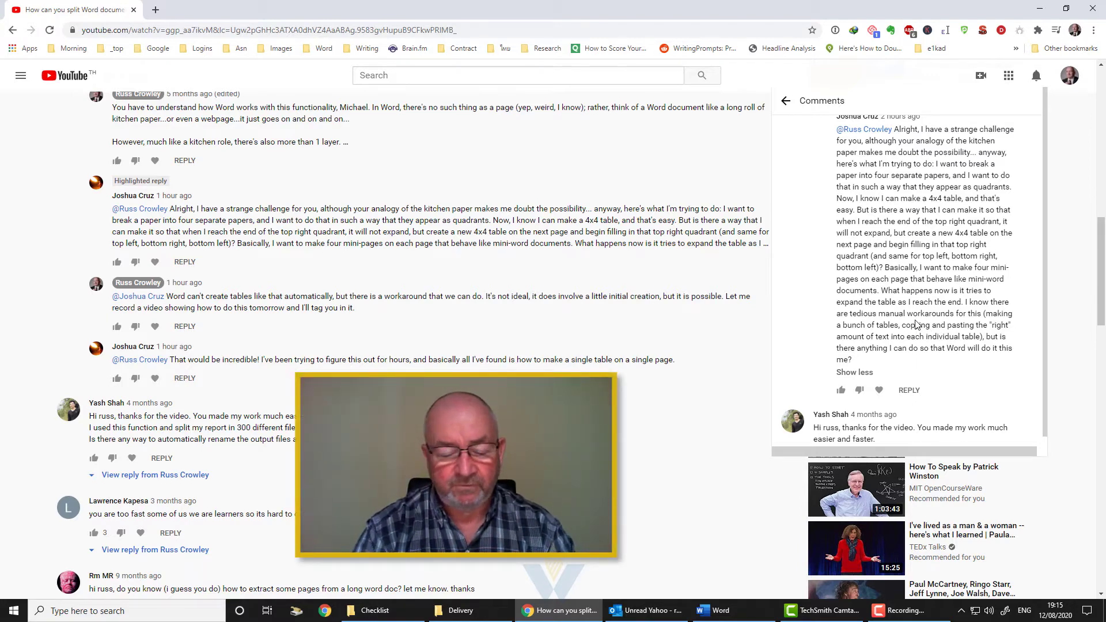
click(612, 252)
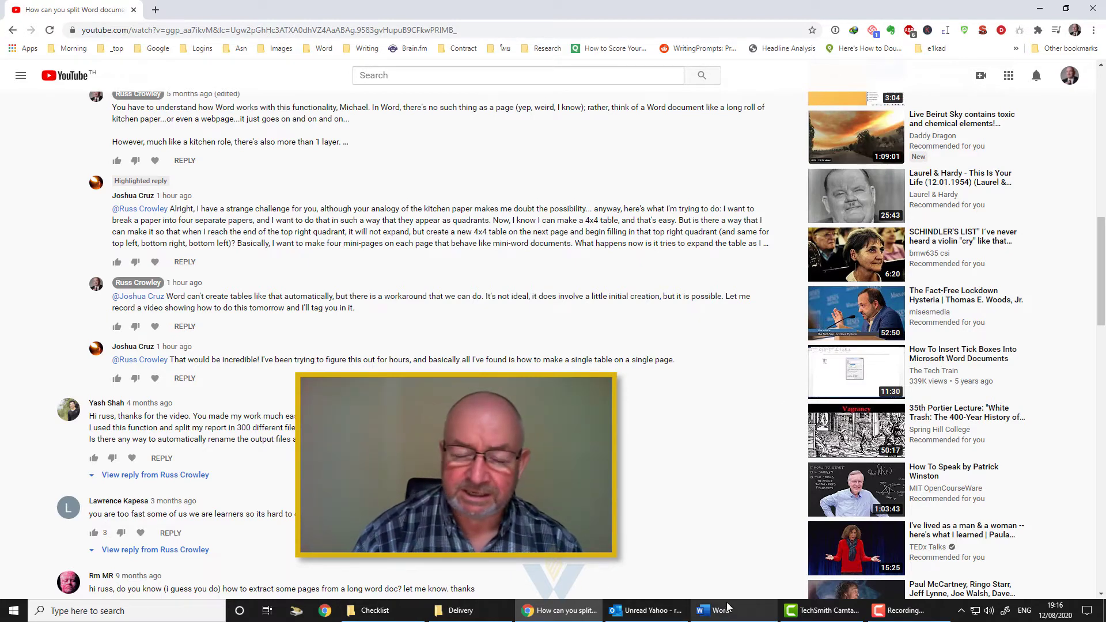
Switch to Word and create a new blank document.
mouse_move(729, 607)
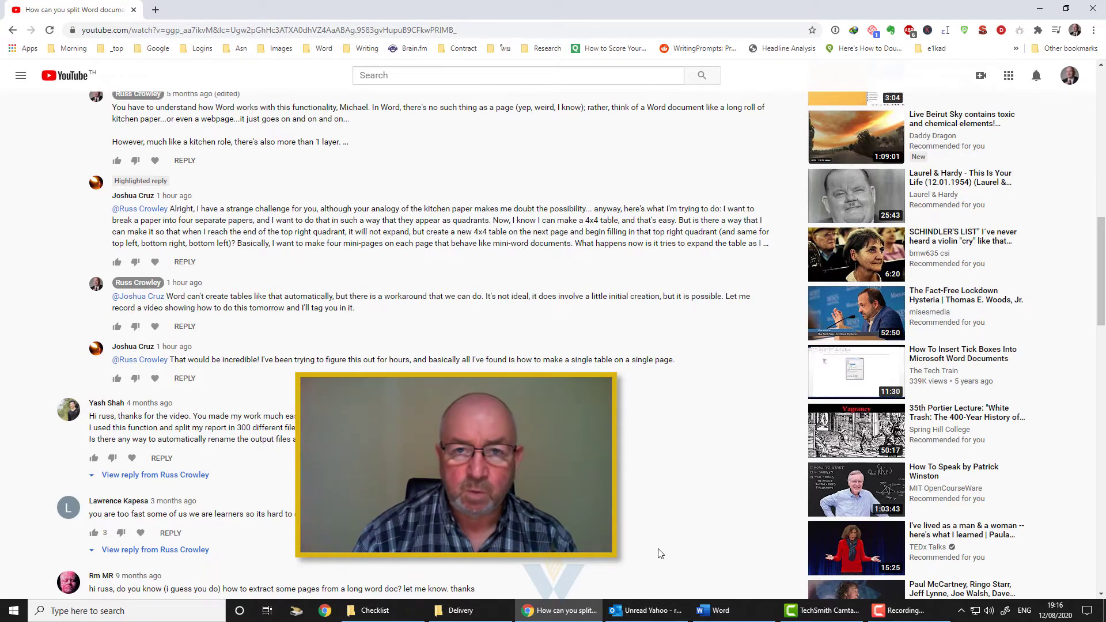
click(719, 610)
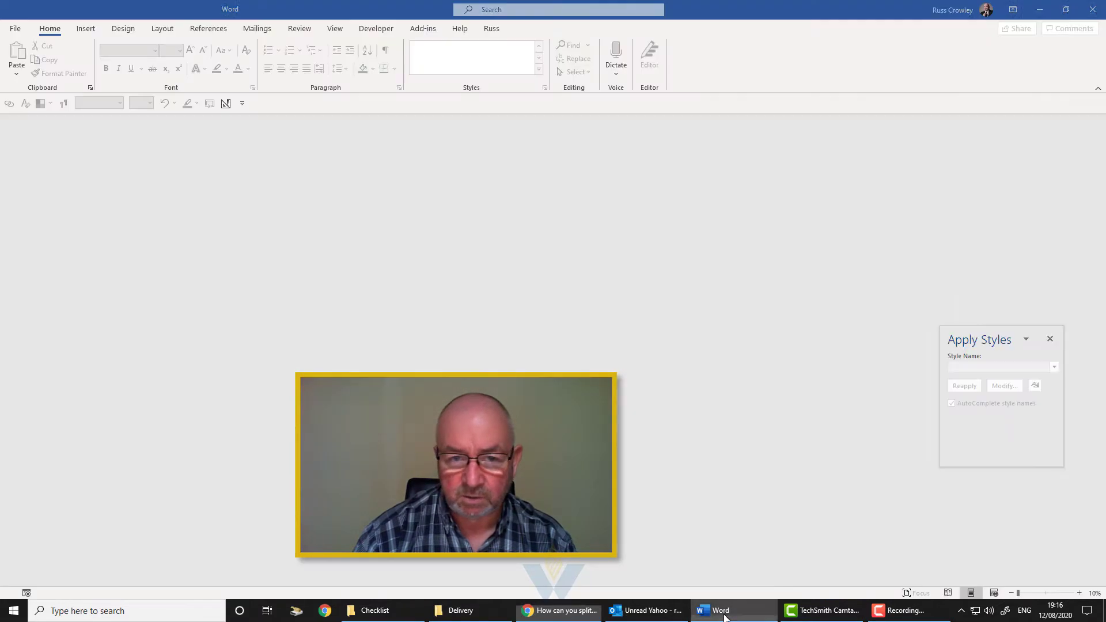
click(15, 28)
click(39, 84)
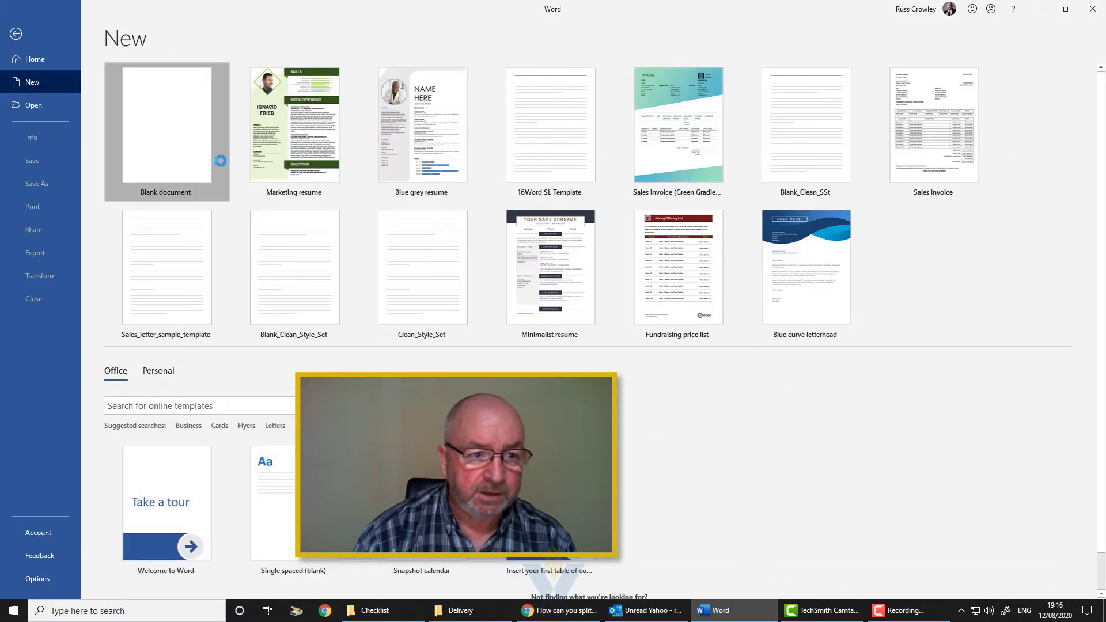
click(215, 156)
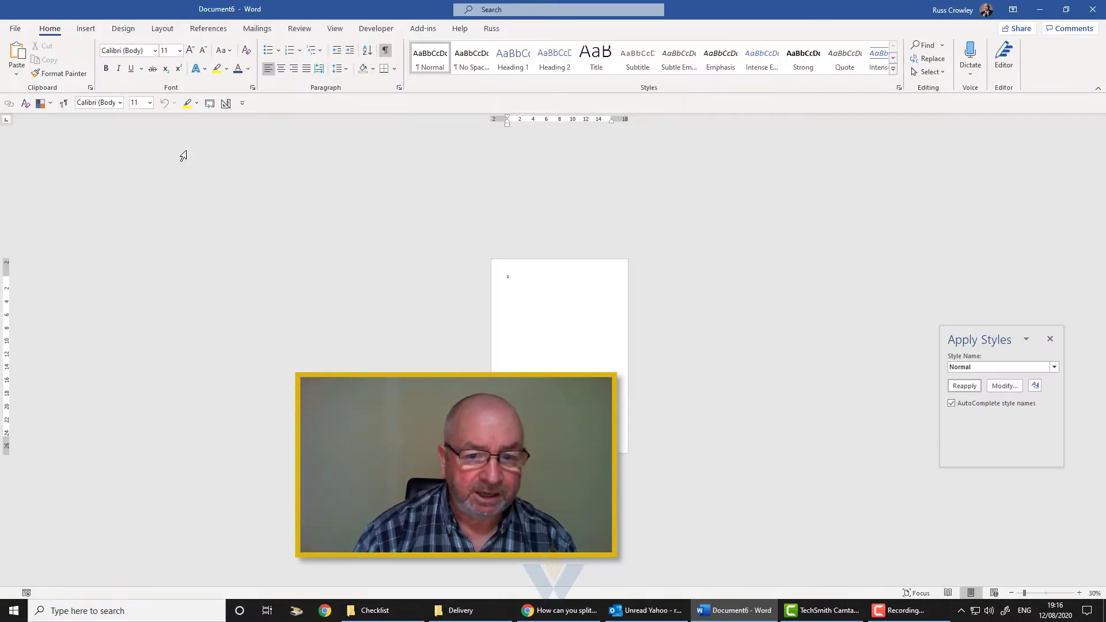
Set the page to landscape orientation and choose its paper size.
click(161, 29)
click(61, 63)
click(87, 129)
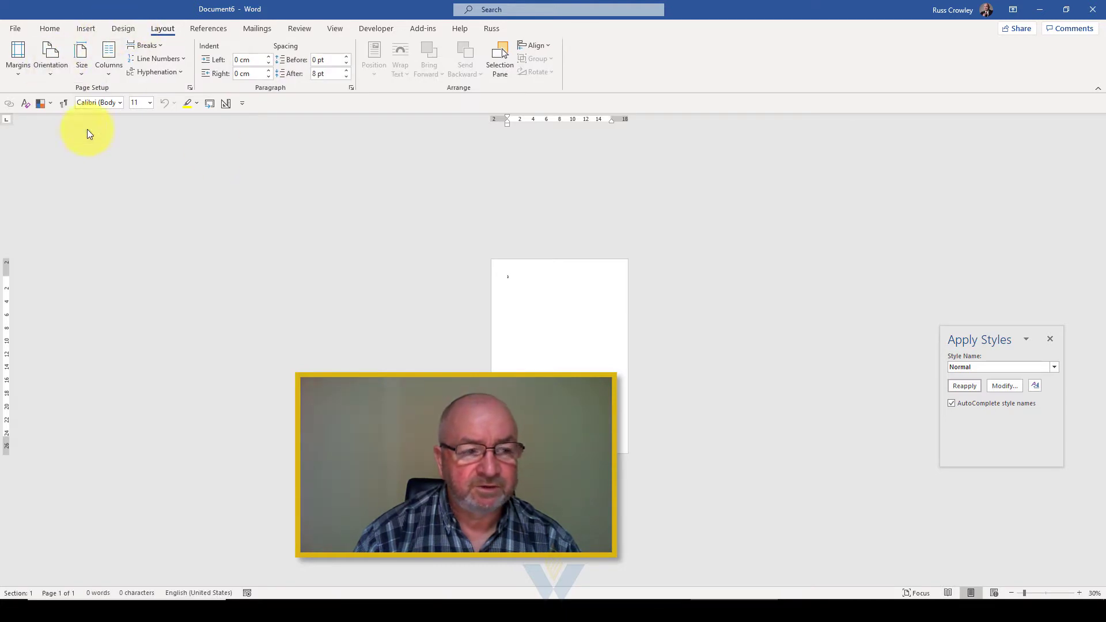
scroll(524, 301, up, 2)
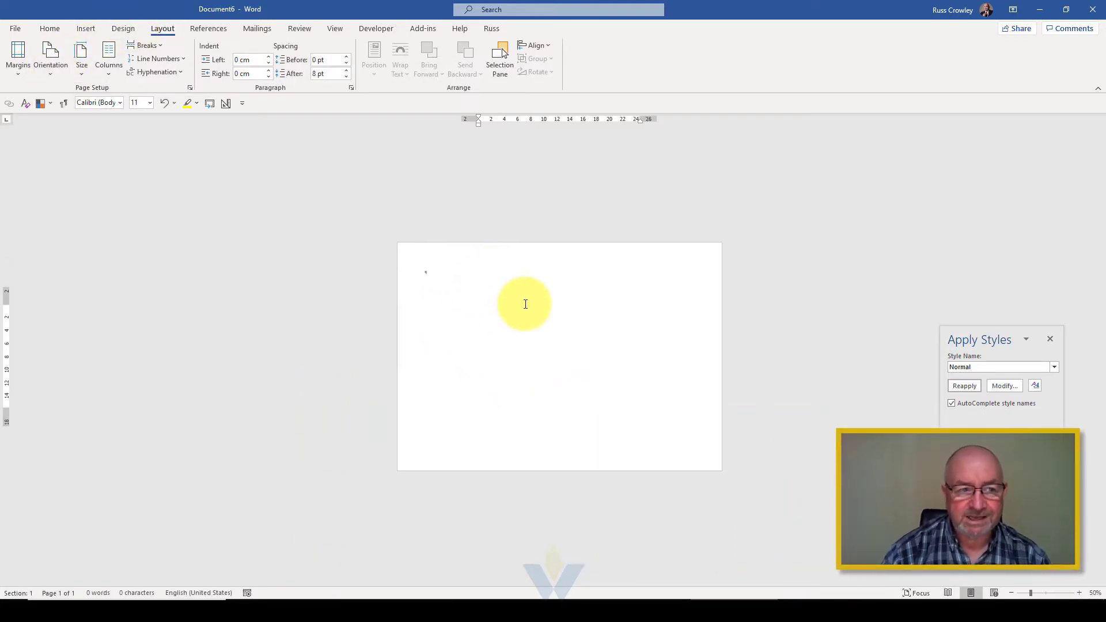
click(81, 75)
click(101, 185)
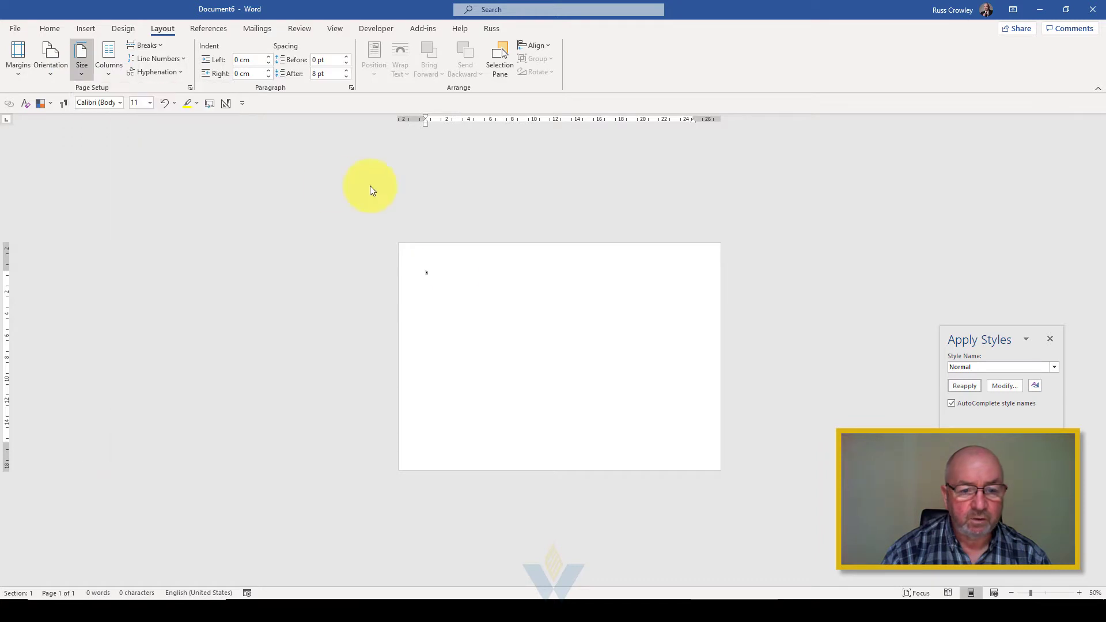
Apply the Narrow margin preset of 1.27 cm on all sides of the landscape page.
scroll(462, 270, up, 1)
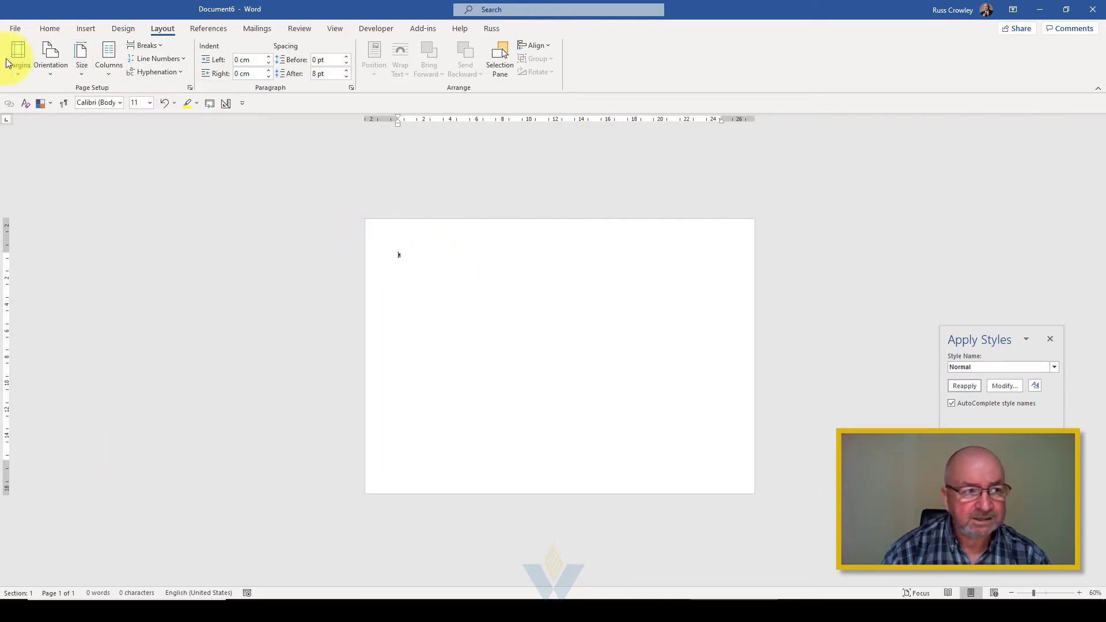
click(18, 57)
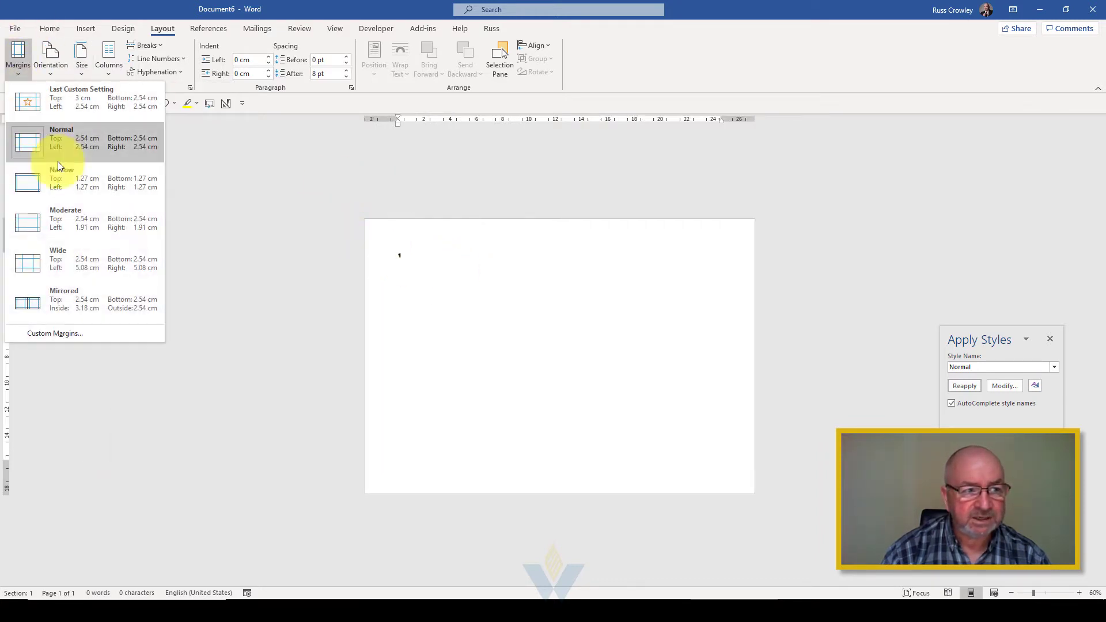
click(93, 178)
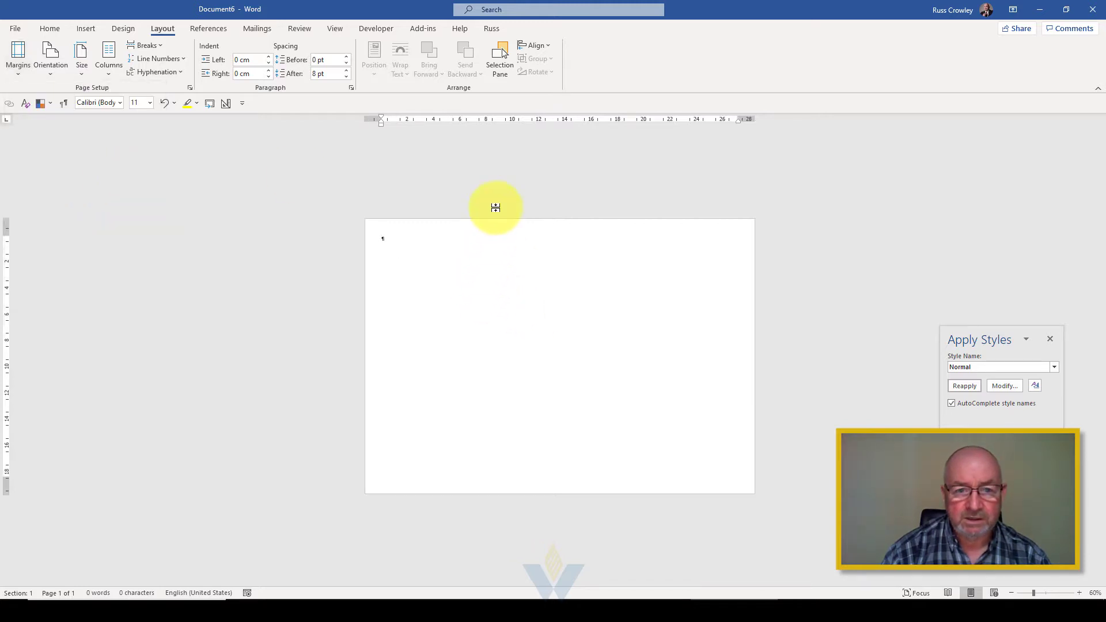
ctrl+scroll(511, 215, up, 2)
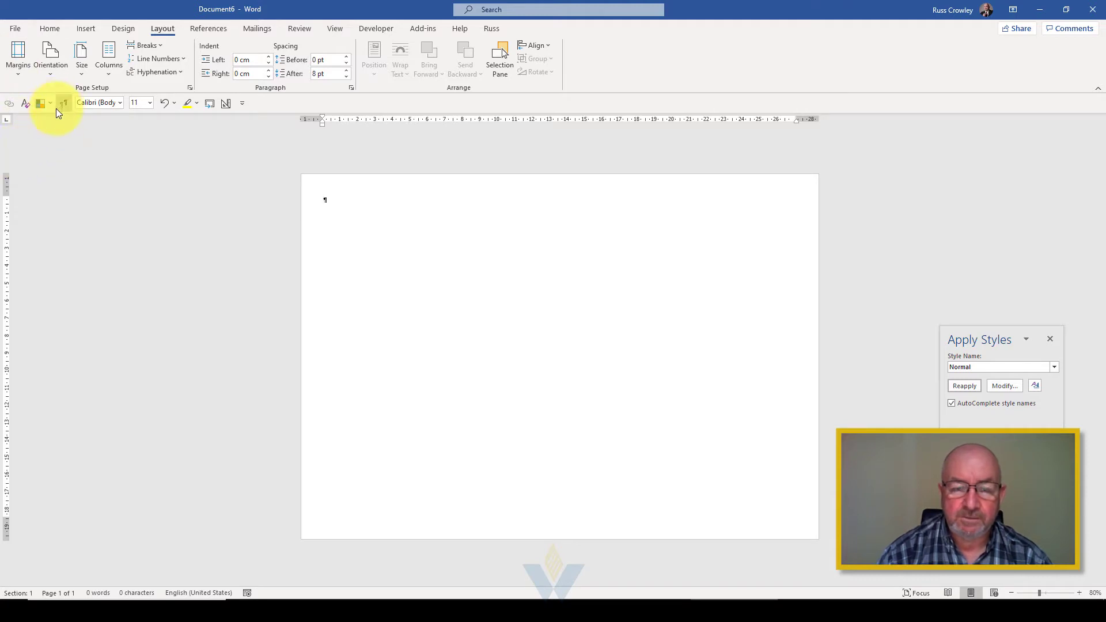
Show the paragraph marks and add an empty paragraph on the page.
click(48, 29)
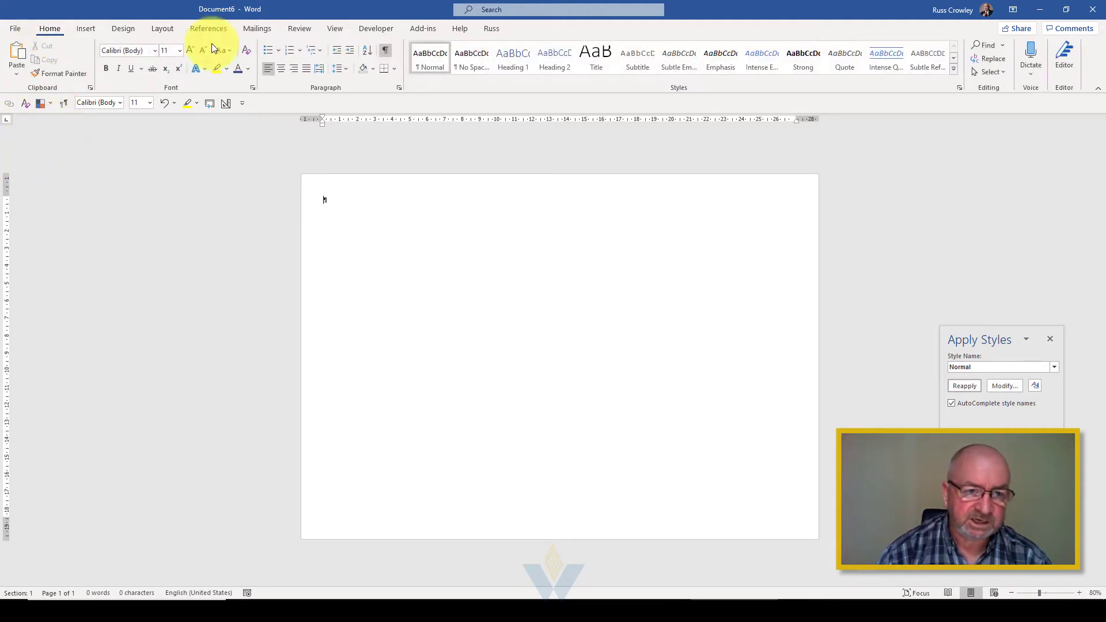
click(383, 54)
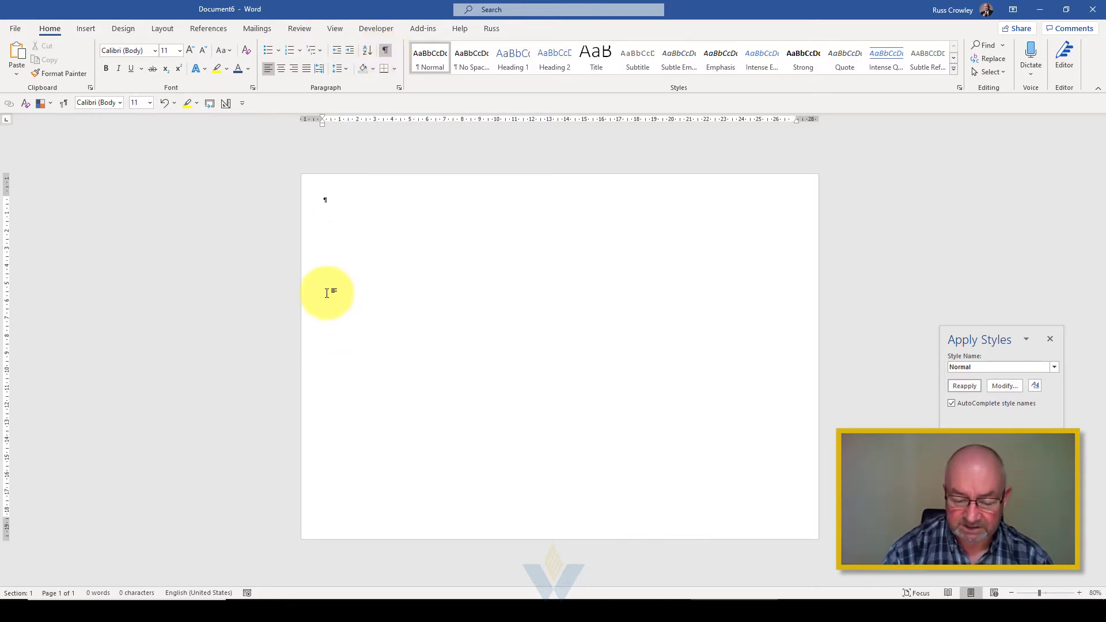
key(Return)
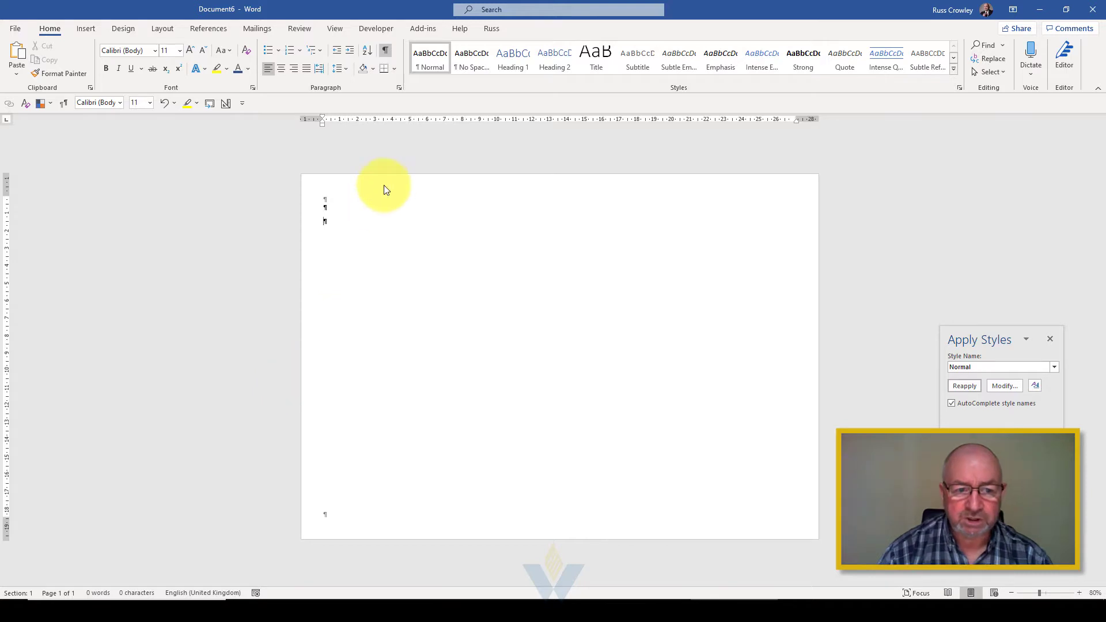
Undo the added paragraph and the Narrow margin change.
key(ctrl+z)
key(ctrl+z)
key(ctrl+z)
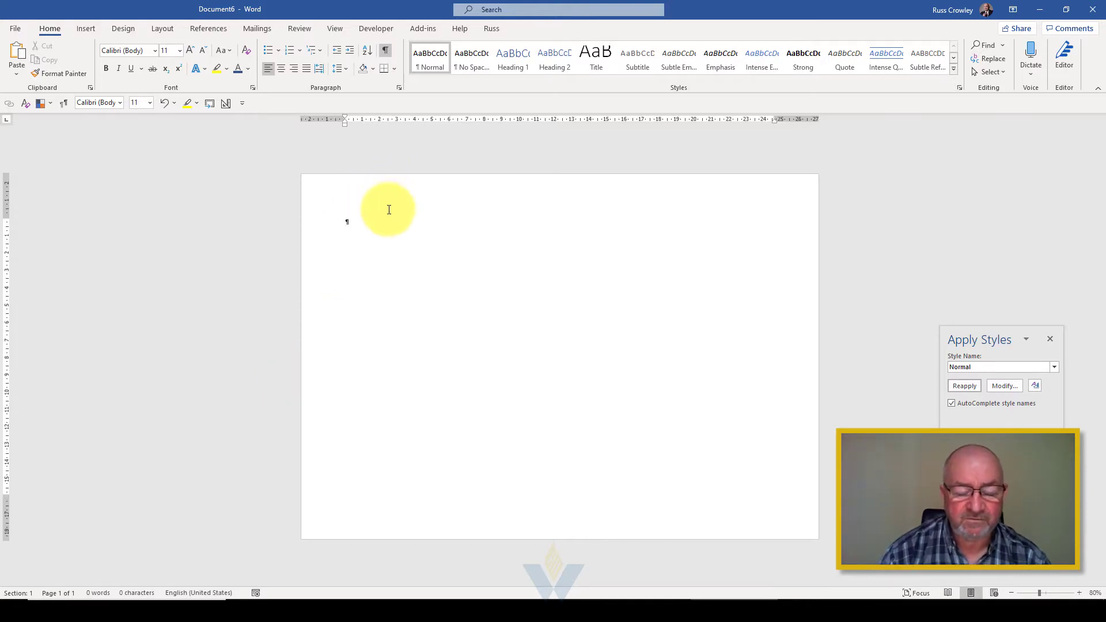
Set the page margins to Narrow, with 1.27 cm on every side.
click(172, 27)
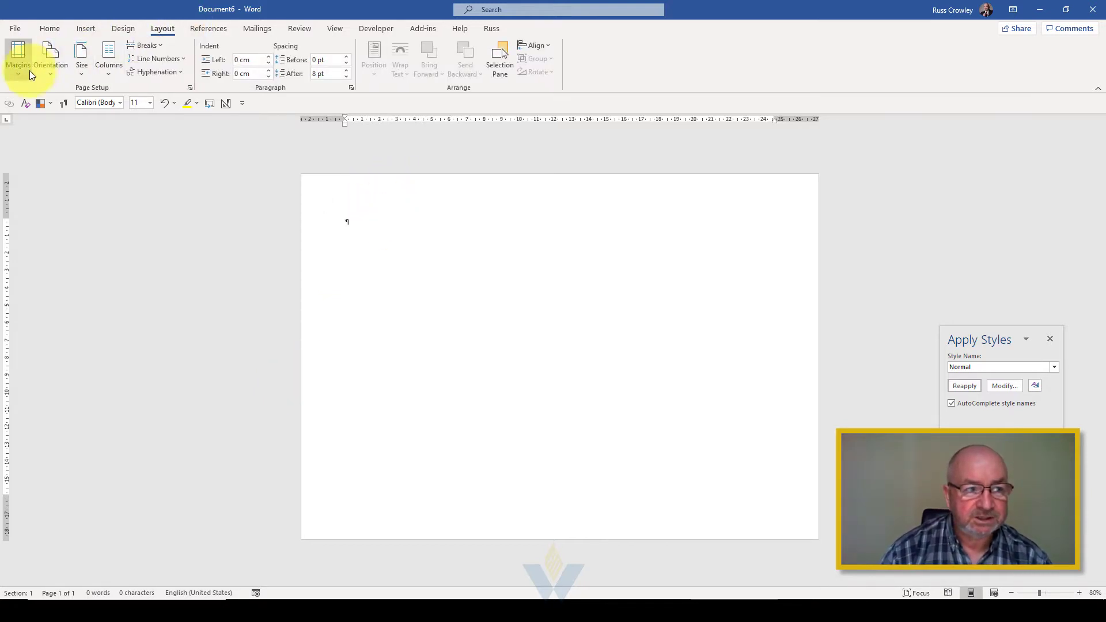
click(20, 72)
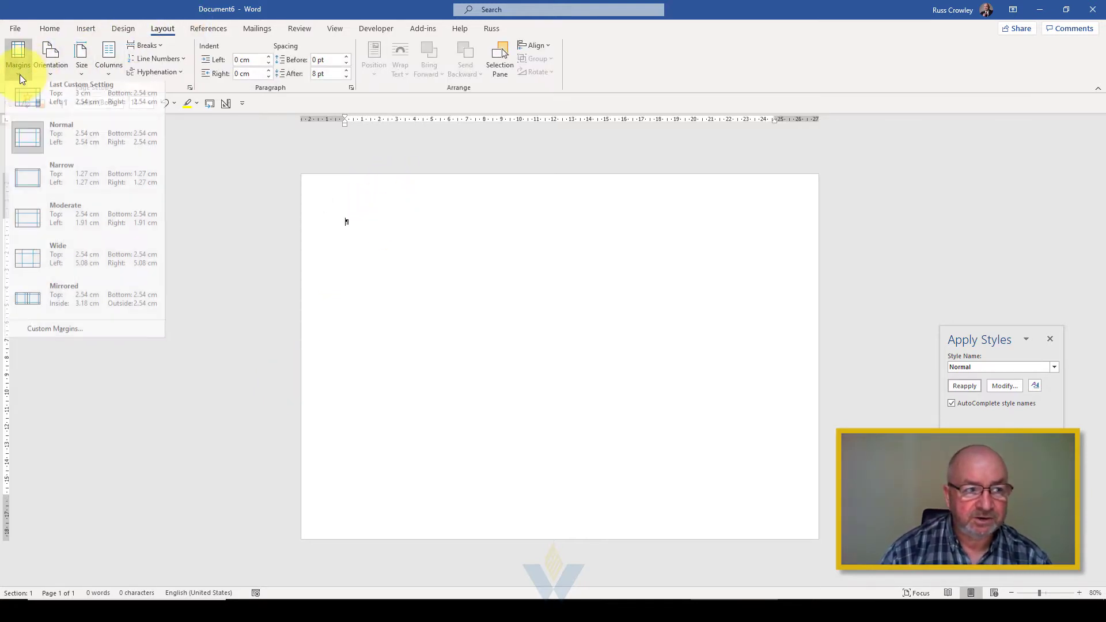
click(61, 181)
Set the header's distance from the top and the footer's distance from the bottom to 0.5 cm each, and return to the body.
double_click(334, 189)
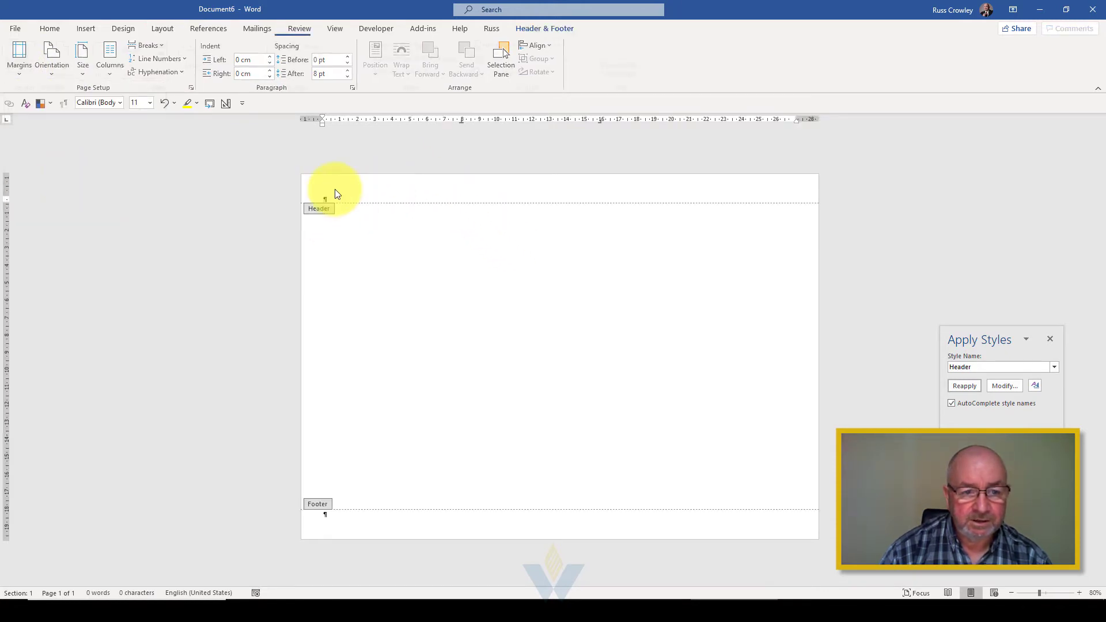
click(582, 48)
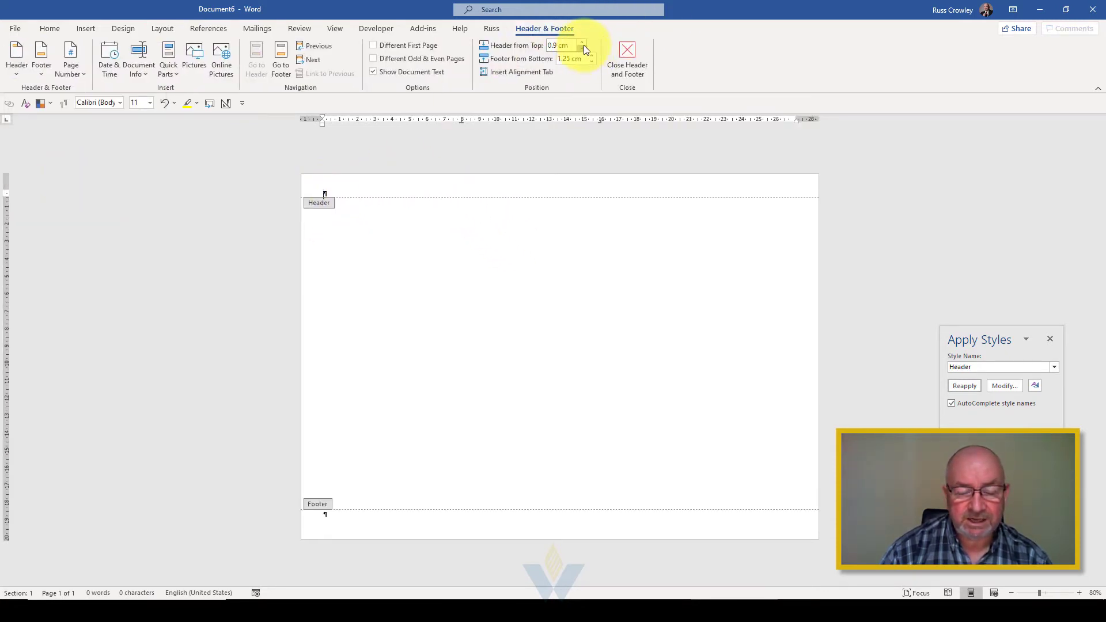
click(583, 48)
click(592, 61)
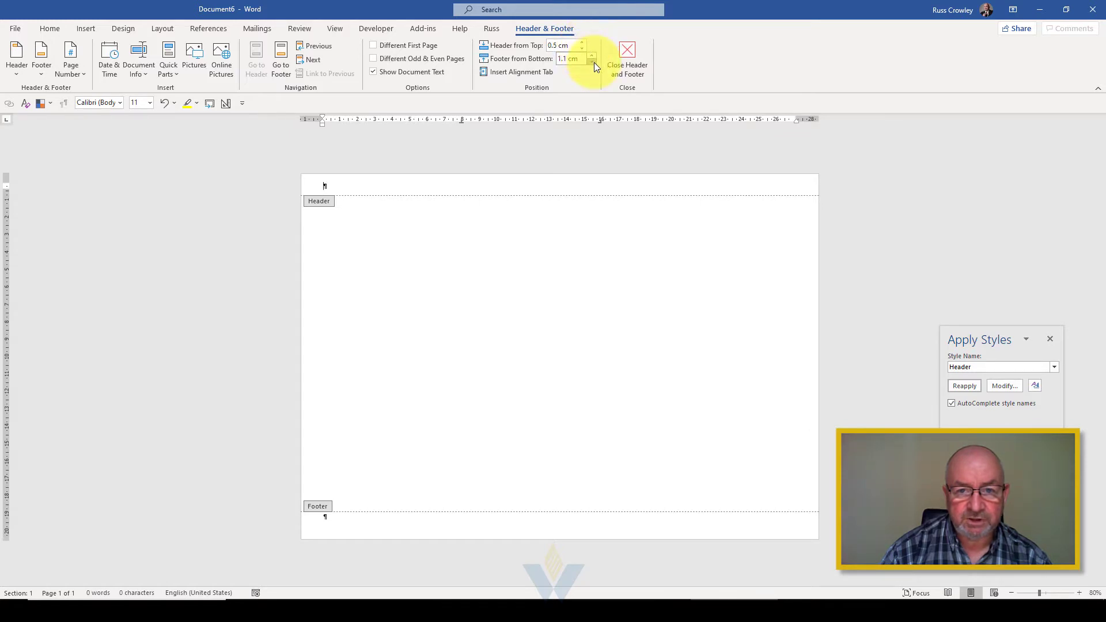
click(592, 62)
click(593, 62)
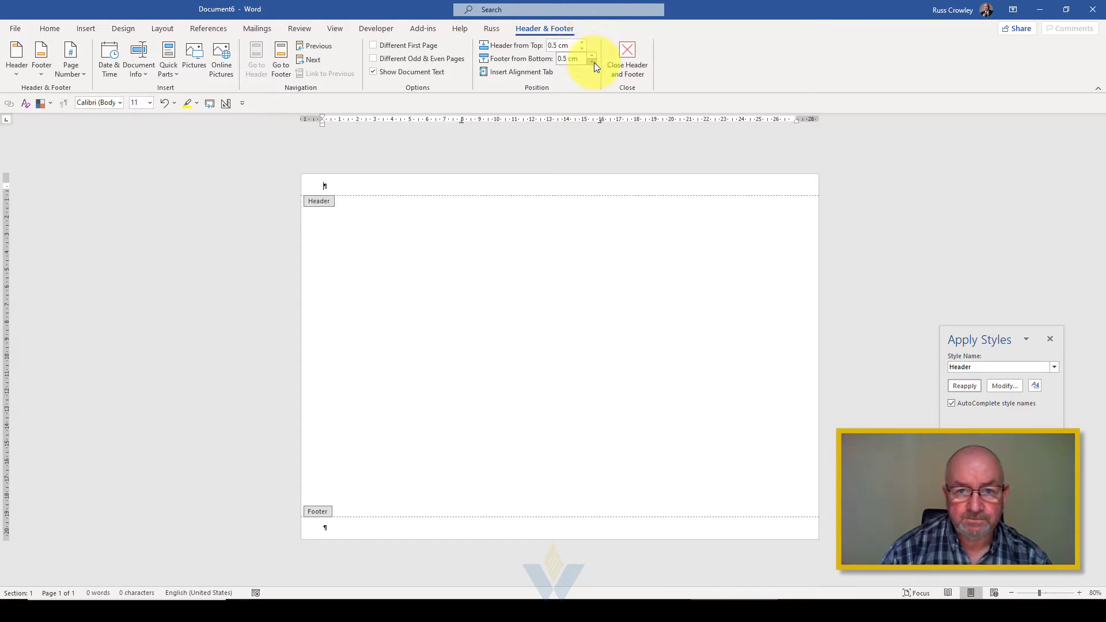
click(627, 55)
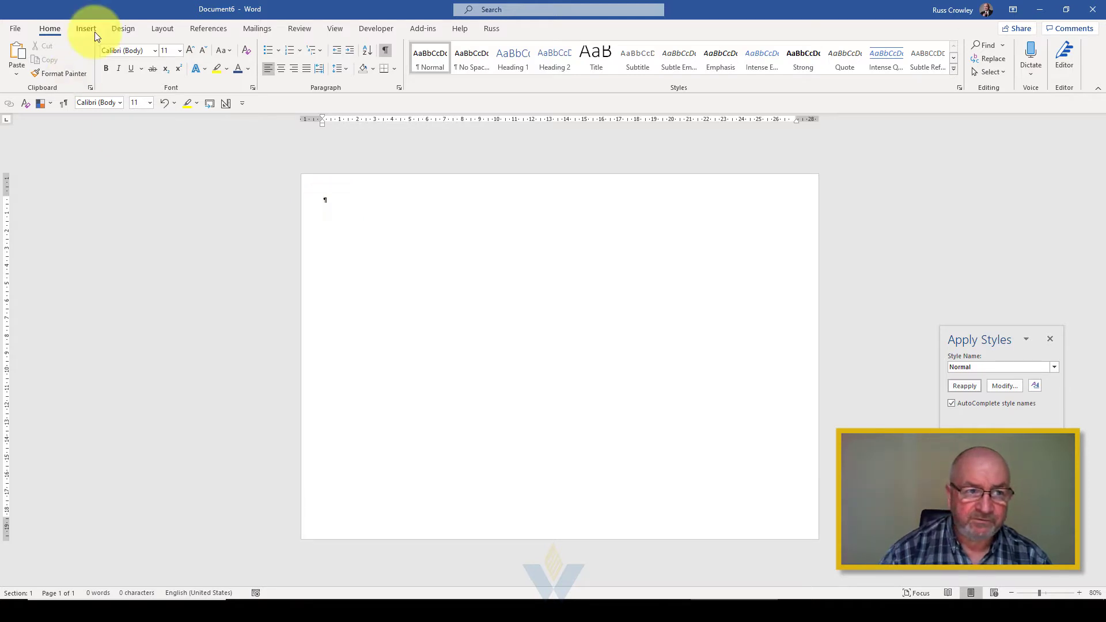
Reduce the spacing after the paragraph and make three empty paragraphs in the document body.
click(162, 29)
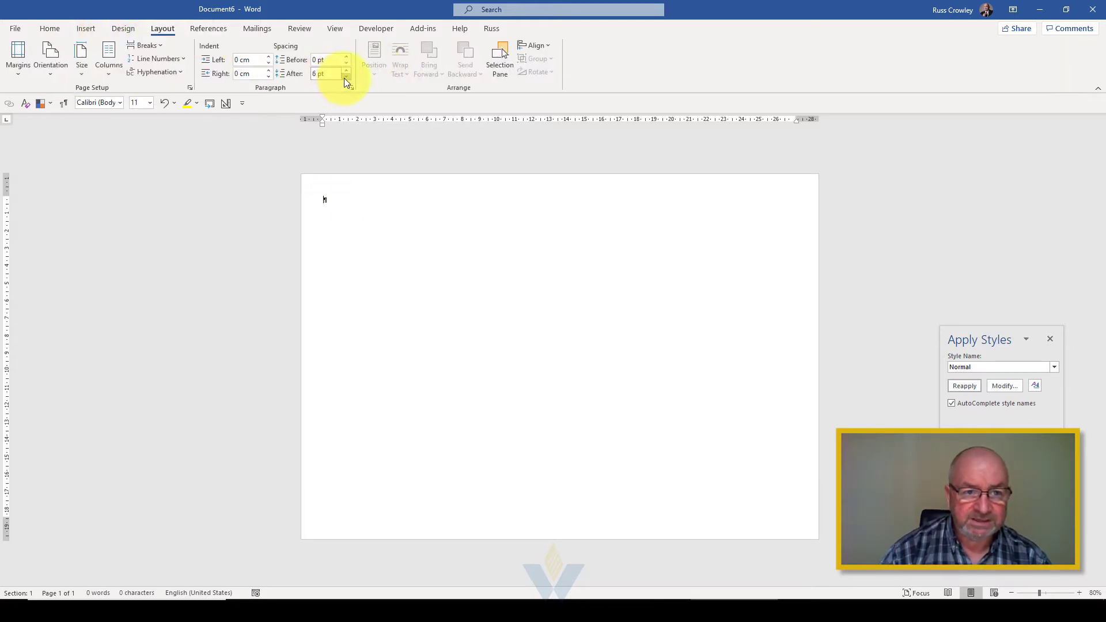
click(46, 26)
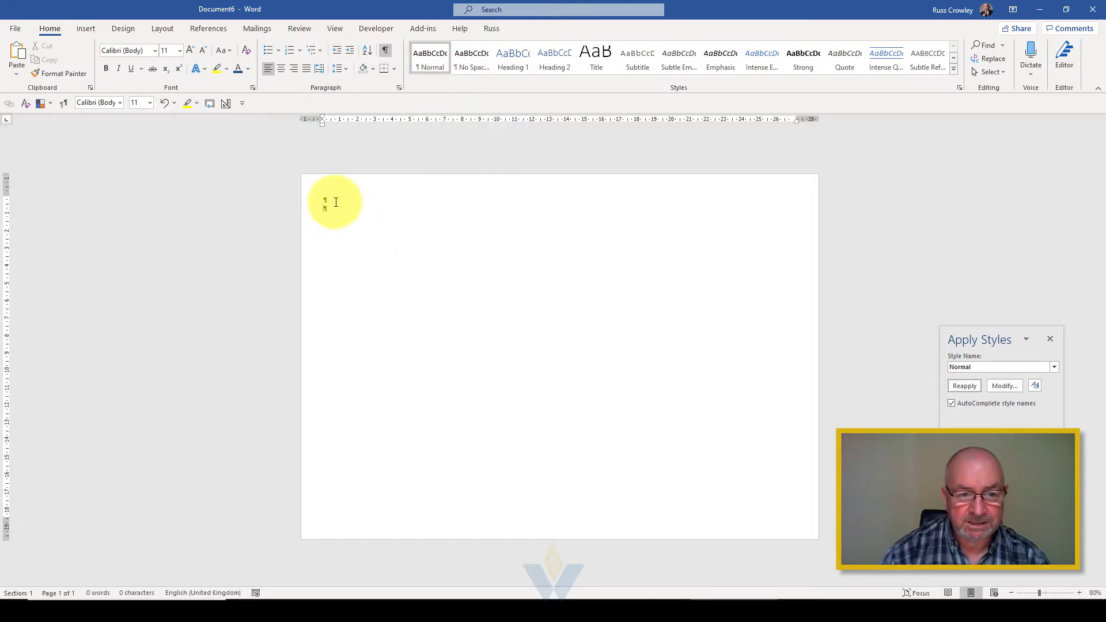
click(324, 195)
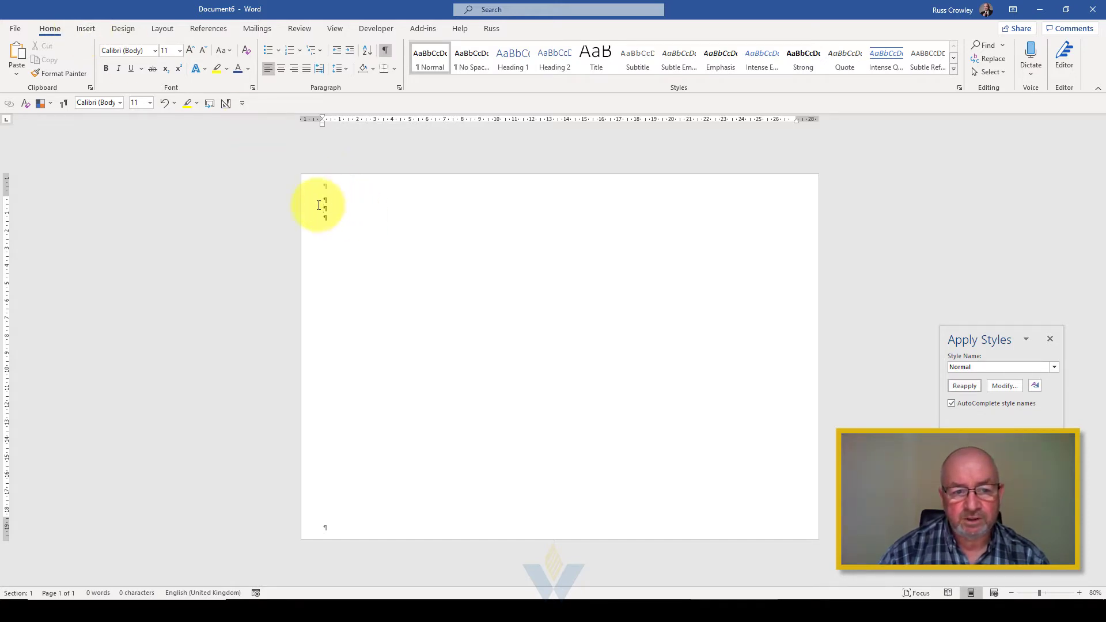
Insert a built-in Simple Text Box with the insertion point in the second empty body paragraph.
drag(321, 205, 343, 207)
click(337, 209)
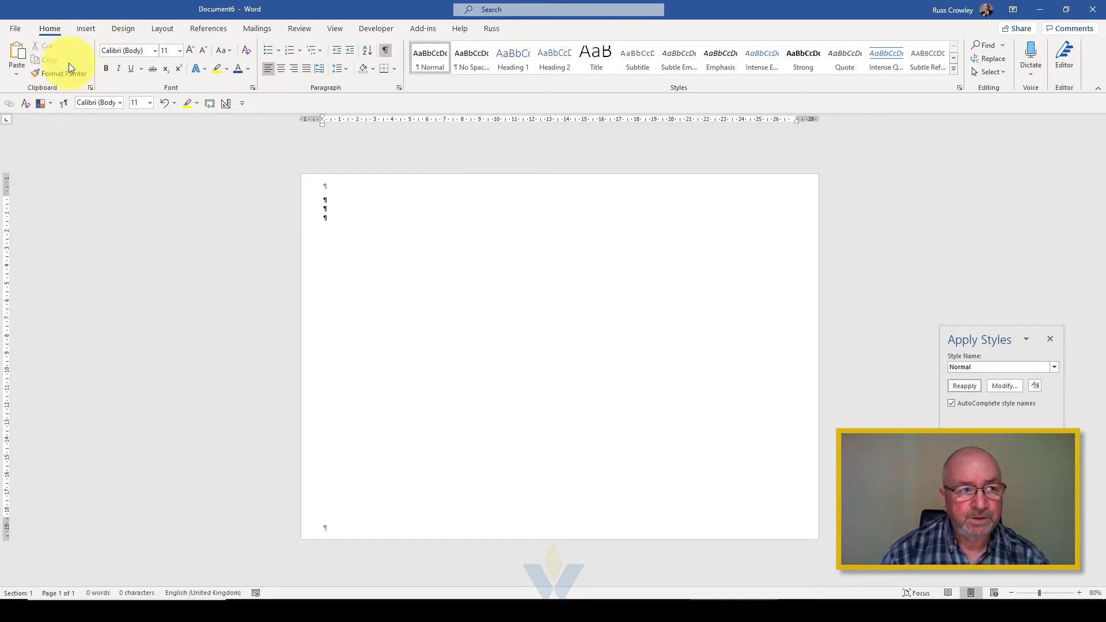
click(77, 28)
click(751, 70)
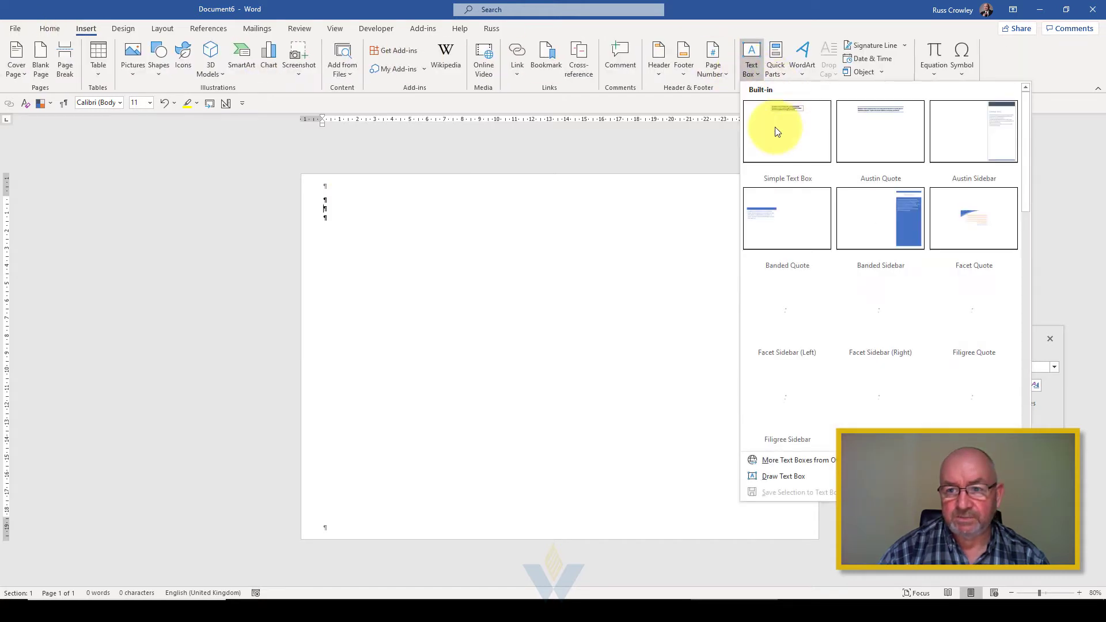
click(772, 133)
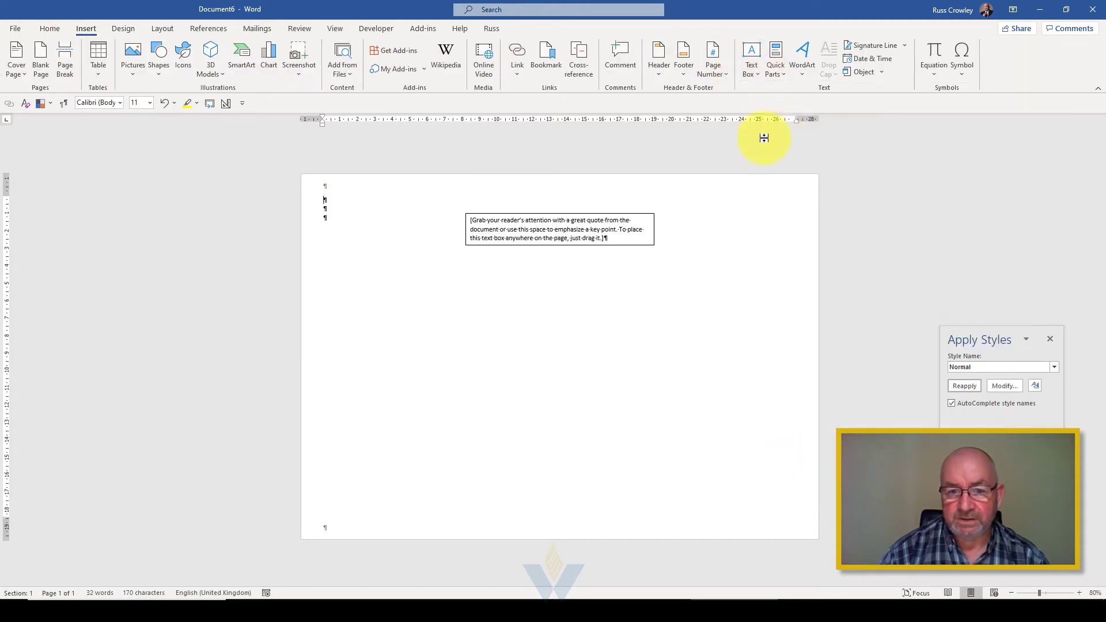
Move the text box slightly toward the left margin and attach its anchor to the first body paragraph.
click(587, 216)
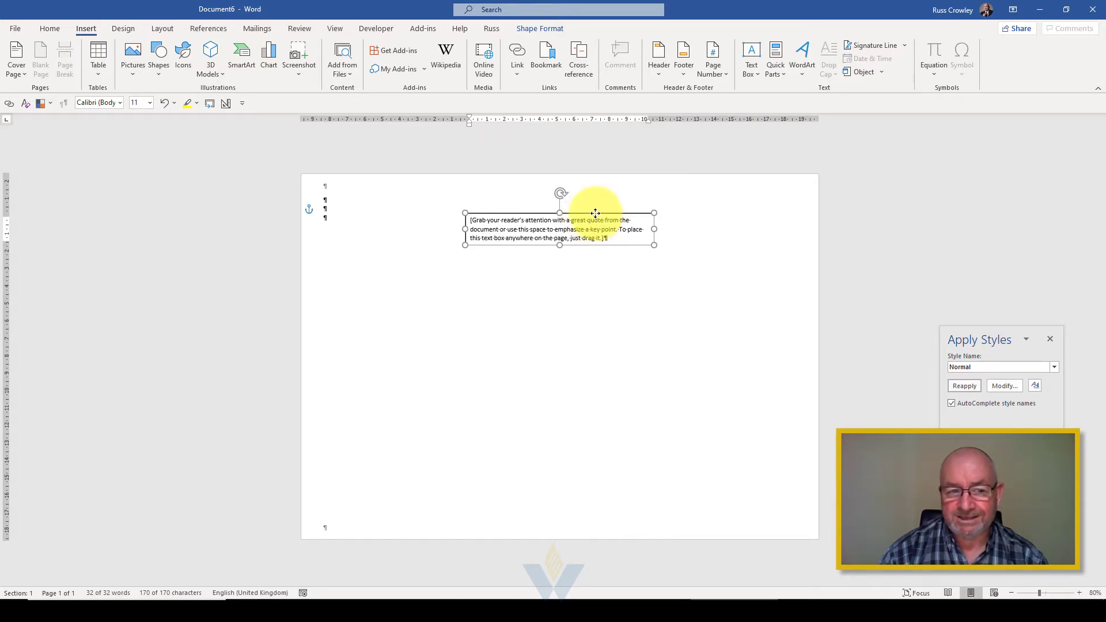
drag(595, 213, 563, 214)
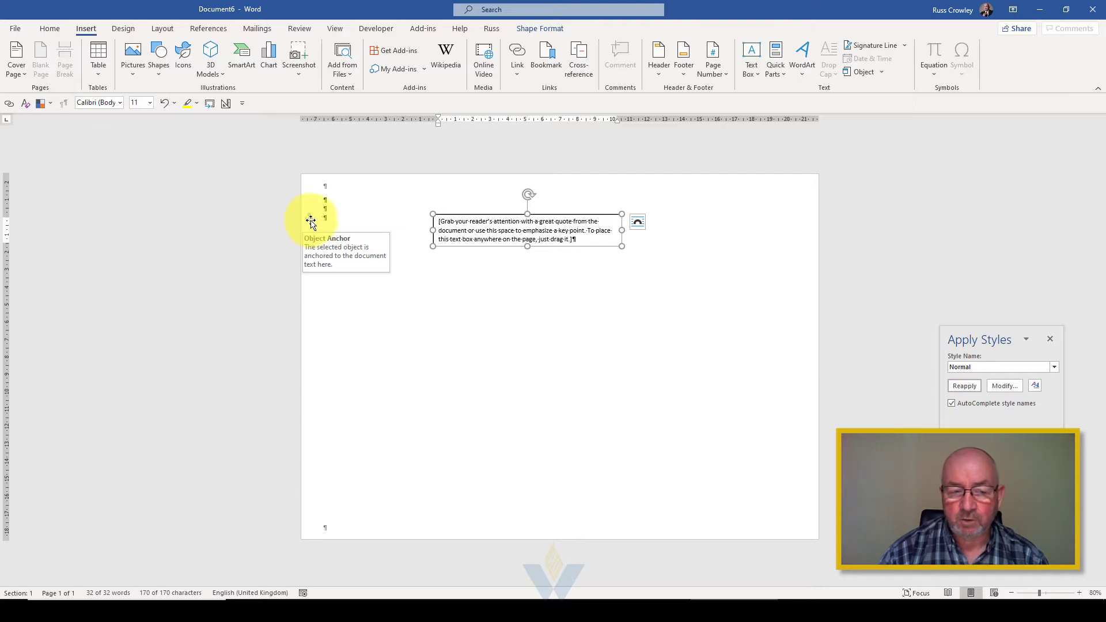
drag(310, 222, 306, 219)
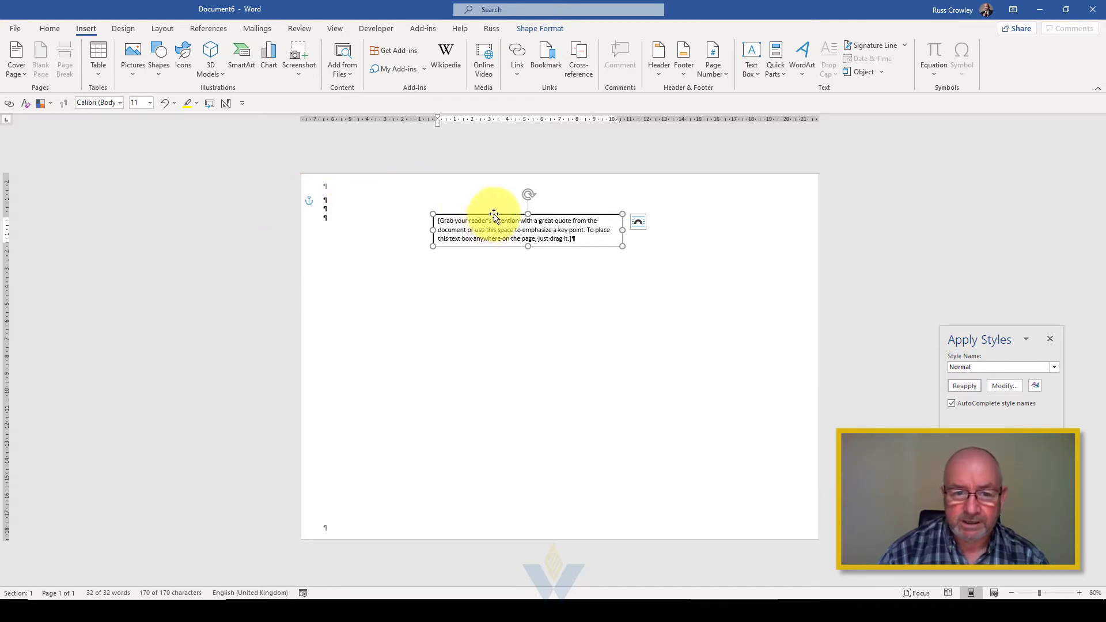
Move the text box to the left margin directly below the first body paragraph and set its wrapping to Top and Bottom.
drag(481, 213, 381, 207)
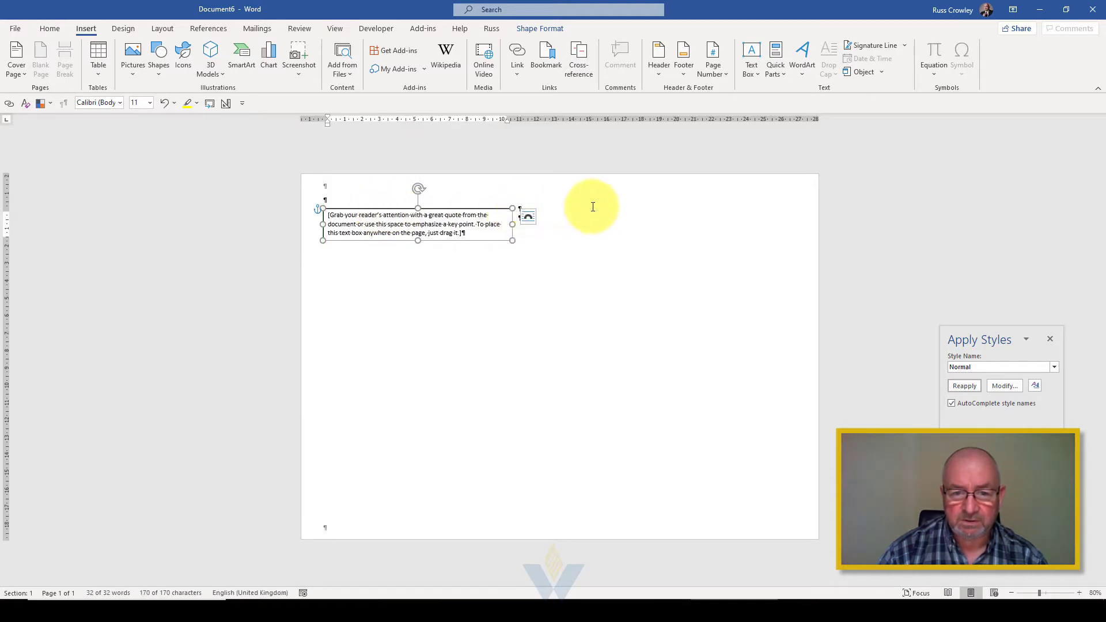
click(526, 211)
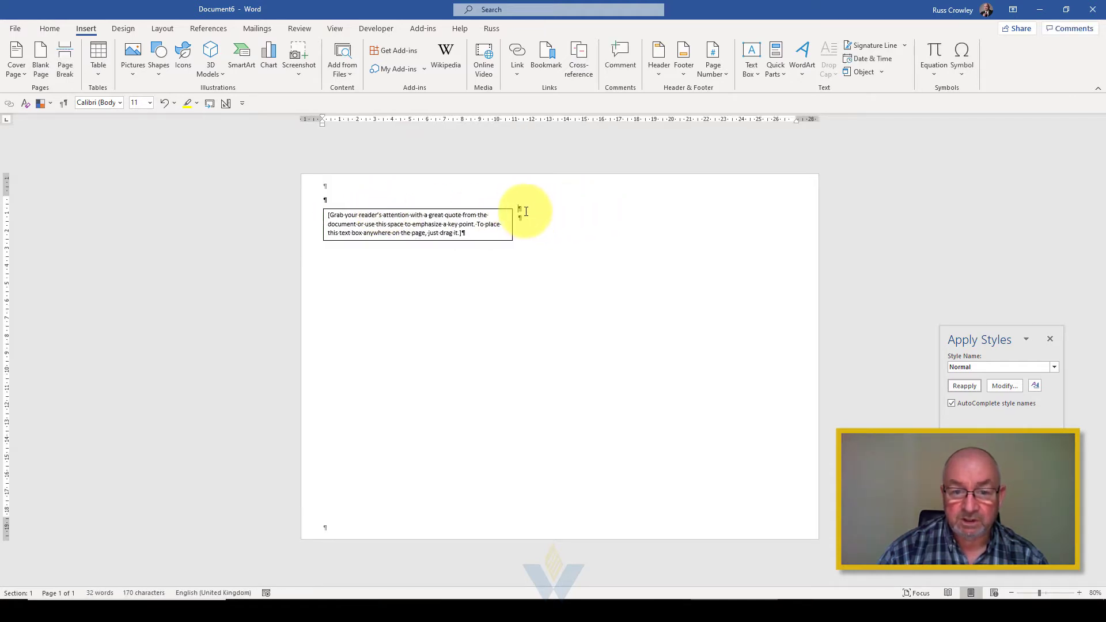
right_click(459, 211)
mouse_move(524, 407)
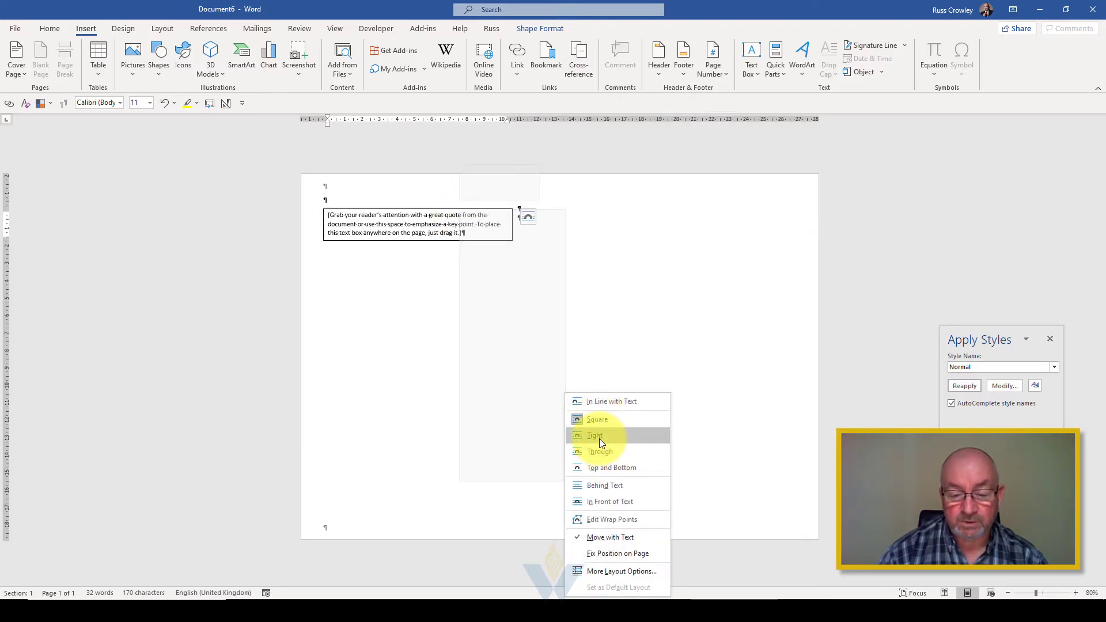
click(606, 468)
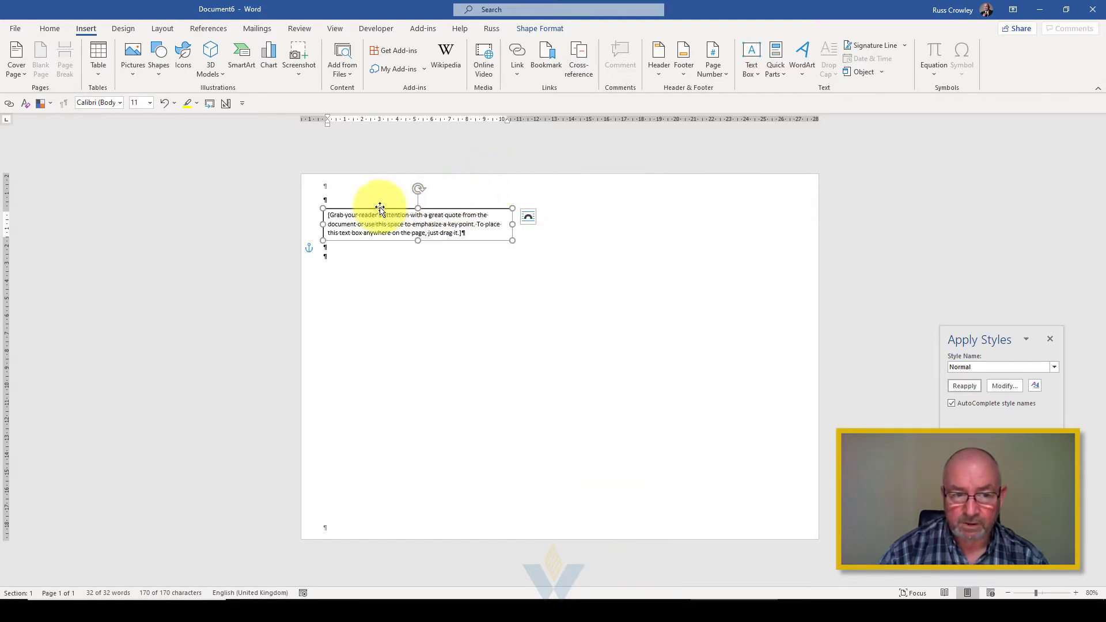
drag(346, 209, 346, 206)
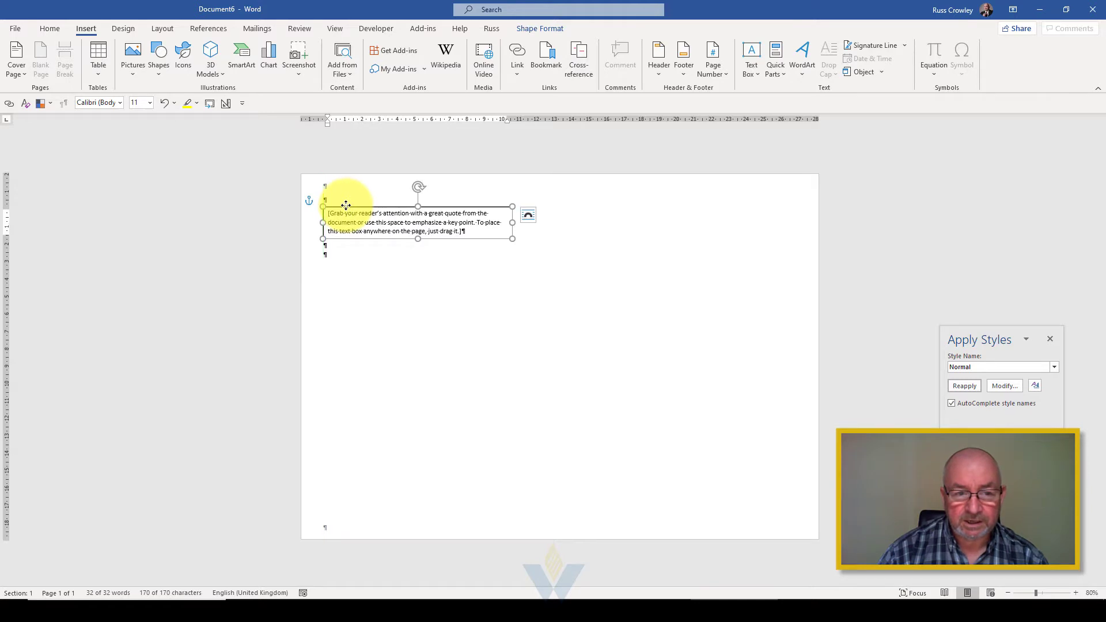
Set the text box's top and bottom distance from text to 0.1 cm each.
right_click(346, 206)
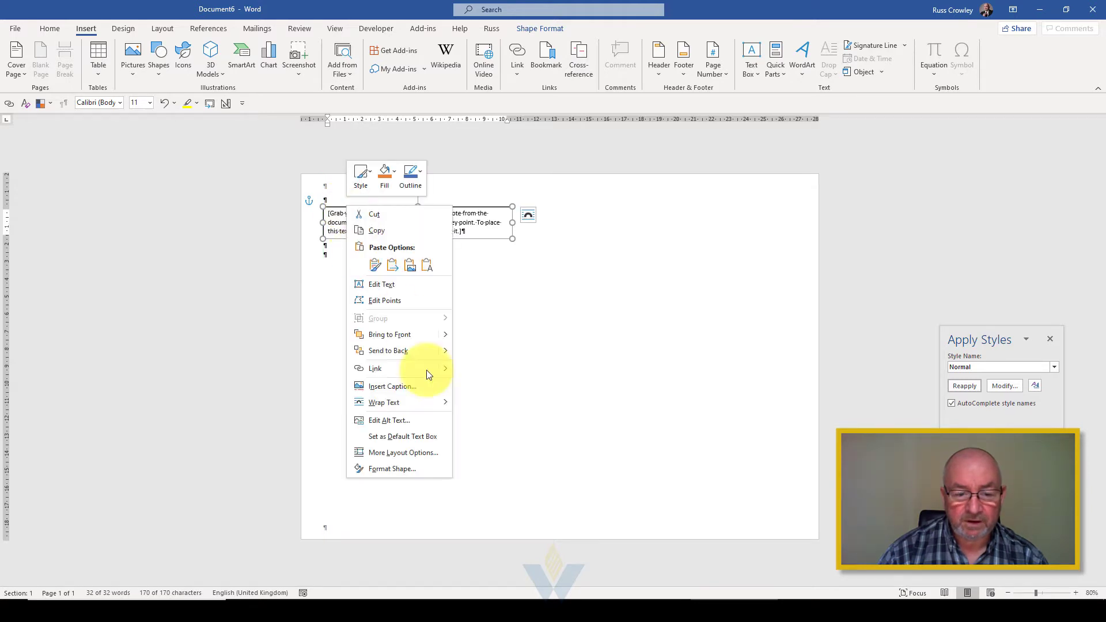
click(417, 454)
click(398, 334)
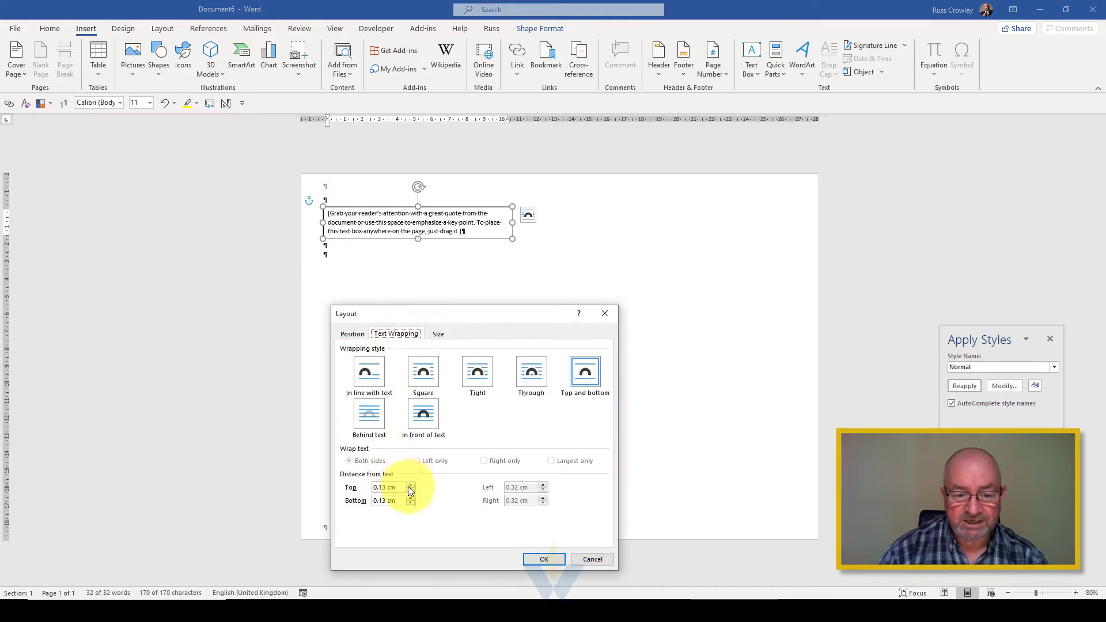
click(410, 491)
click(410, 504)
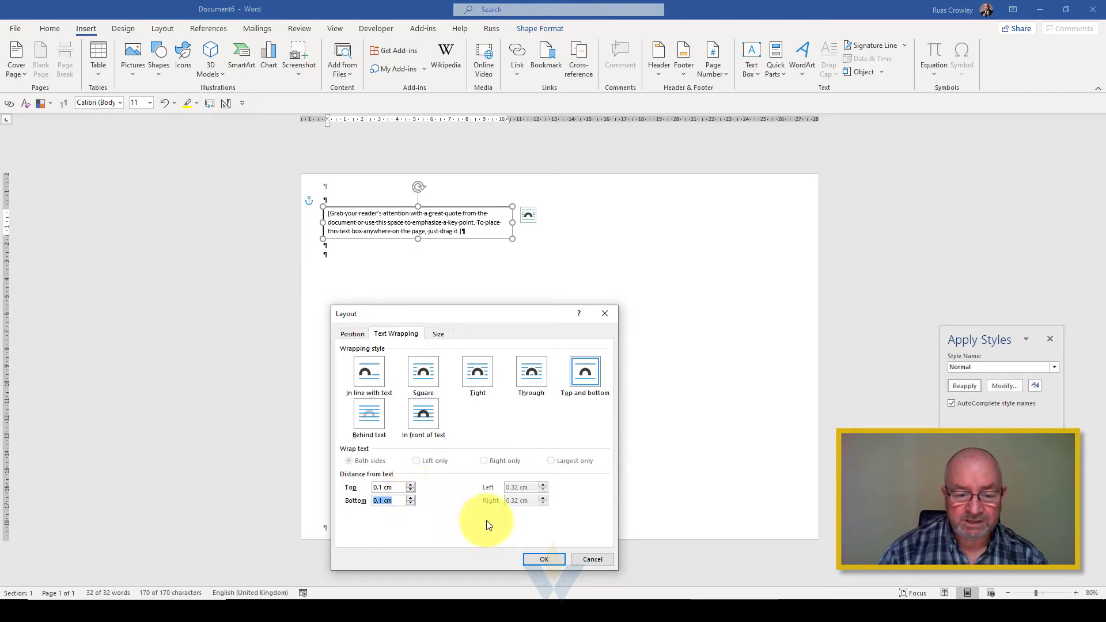
click(542, 559)
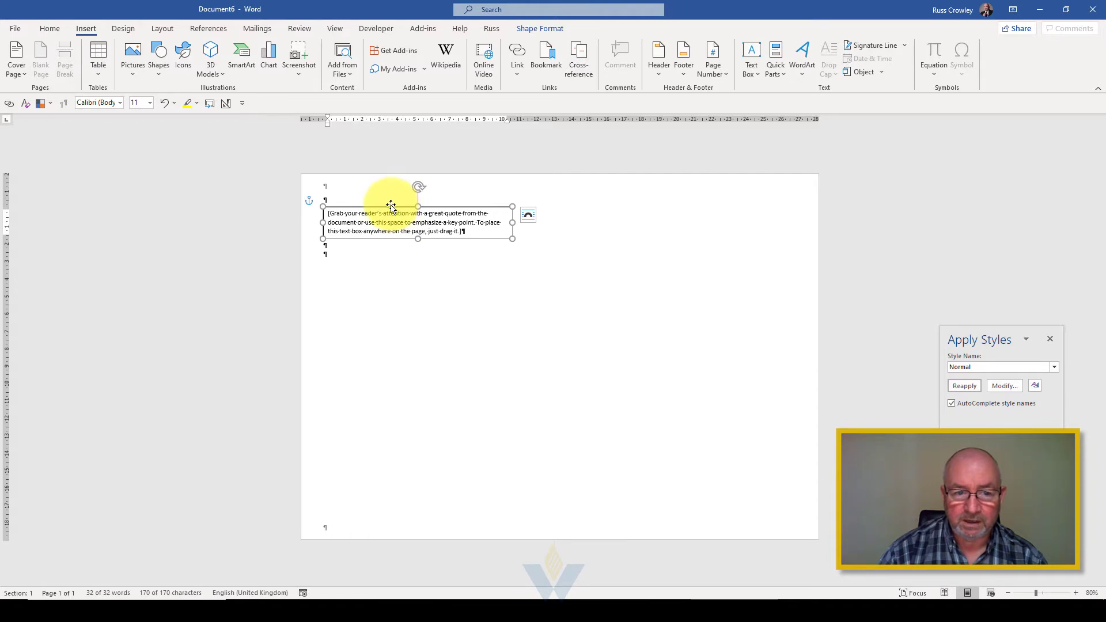
Nudge the text box closer to the first body paragraph and set its width to 13.3 cm.
drag(391, 206, 394, 206)
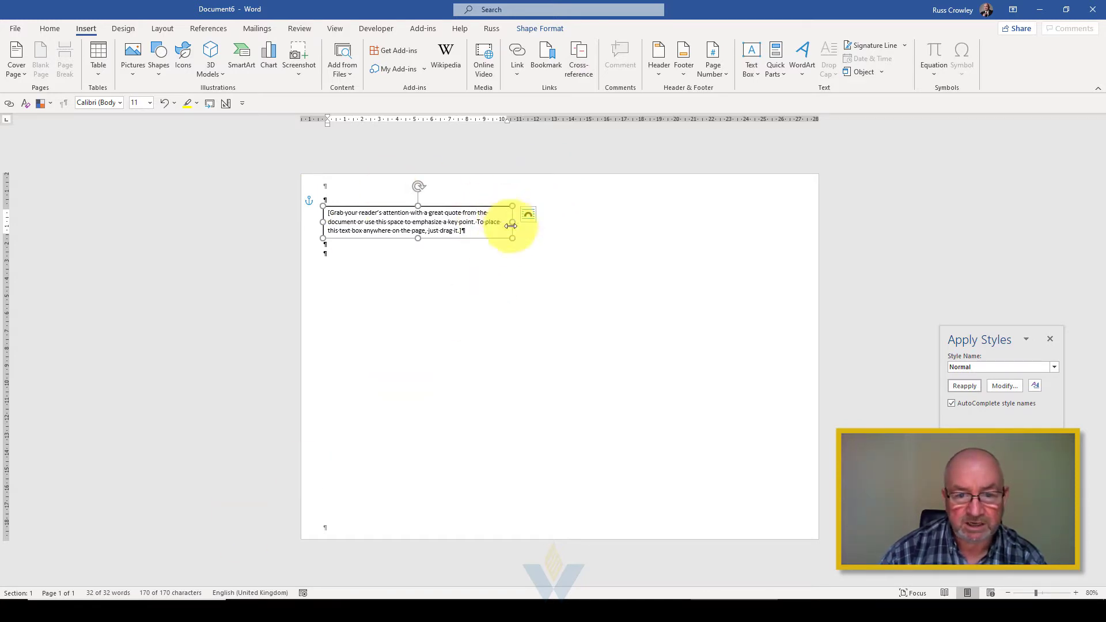
drag(515, 221, 571, 218)
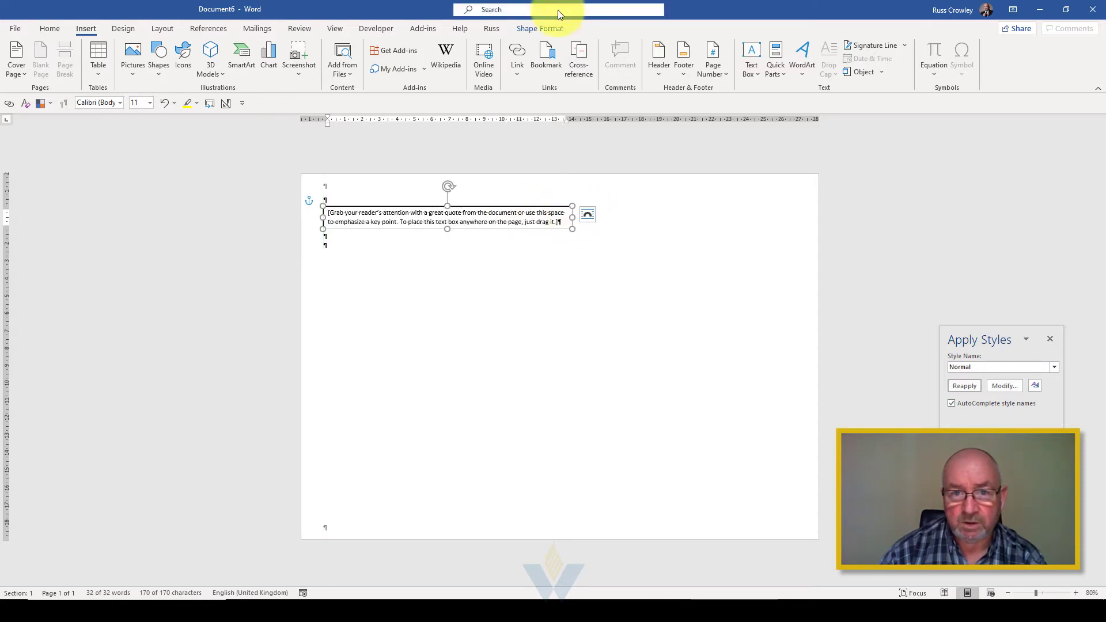
click(548, 27)
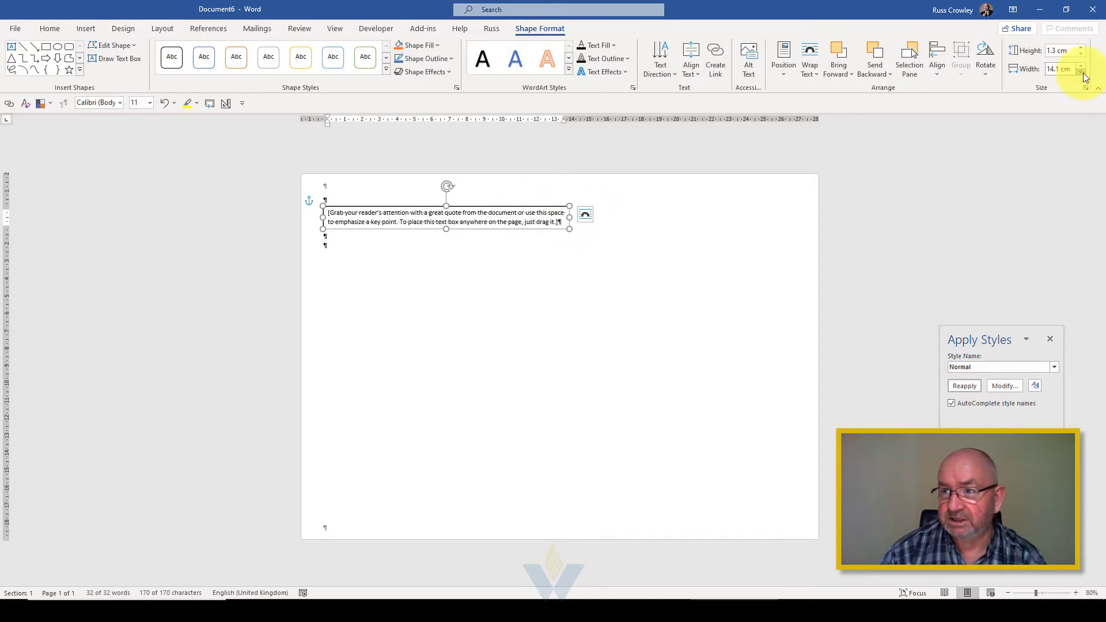
click(1083, 72)
click(1082, 73)
click(1083, 72)
click(1082, 73)
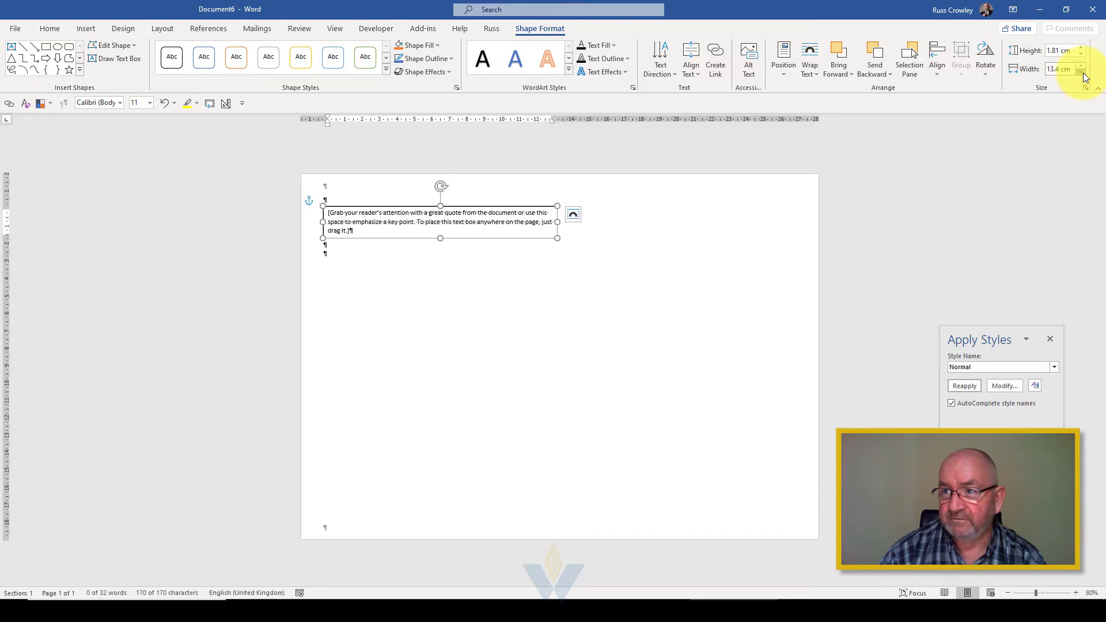
click(1082, 73)
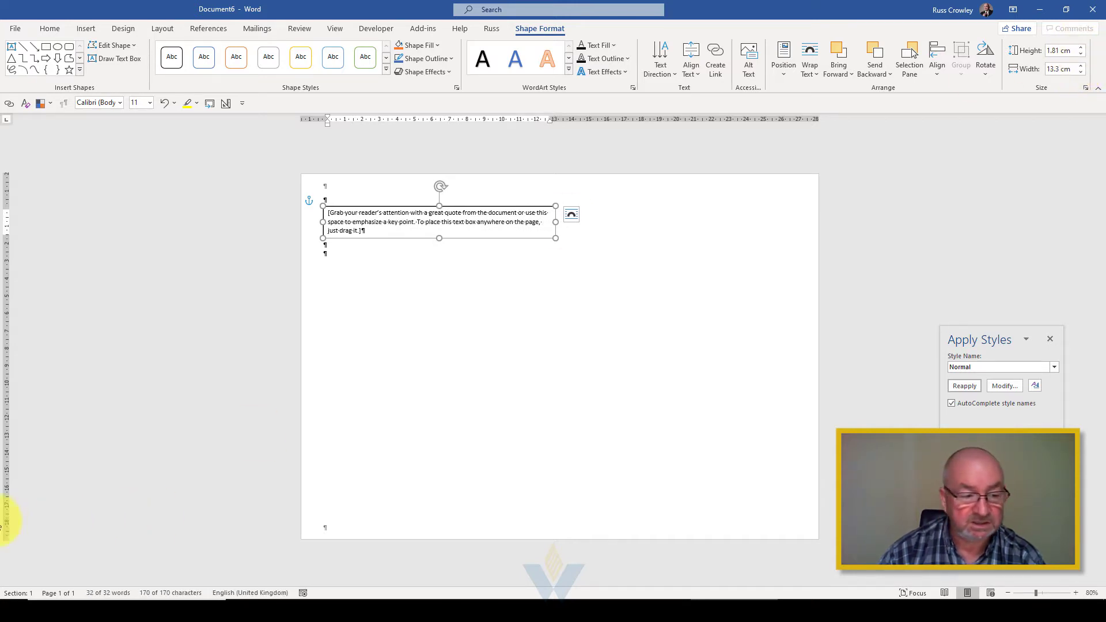
Set the text box's height to 8 cm.
click(380, 263)
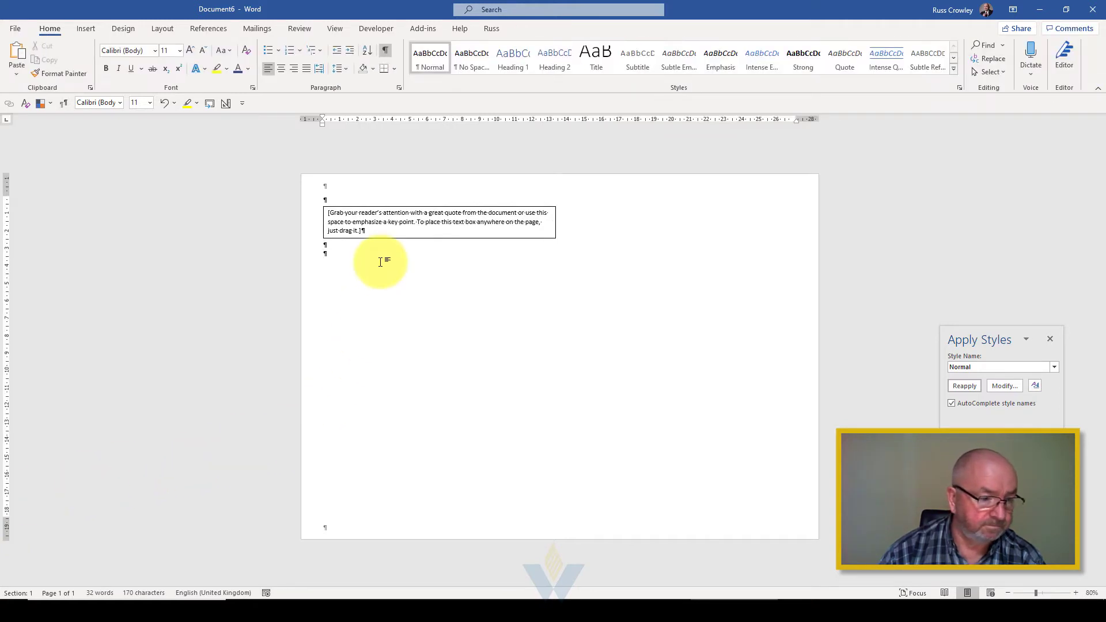
click(405, 238)
click(1081, 48)
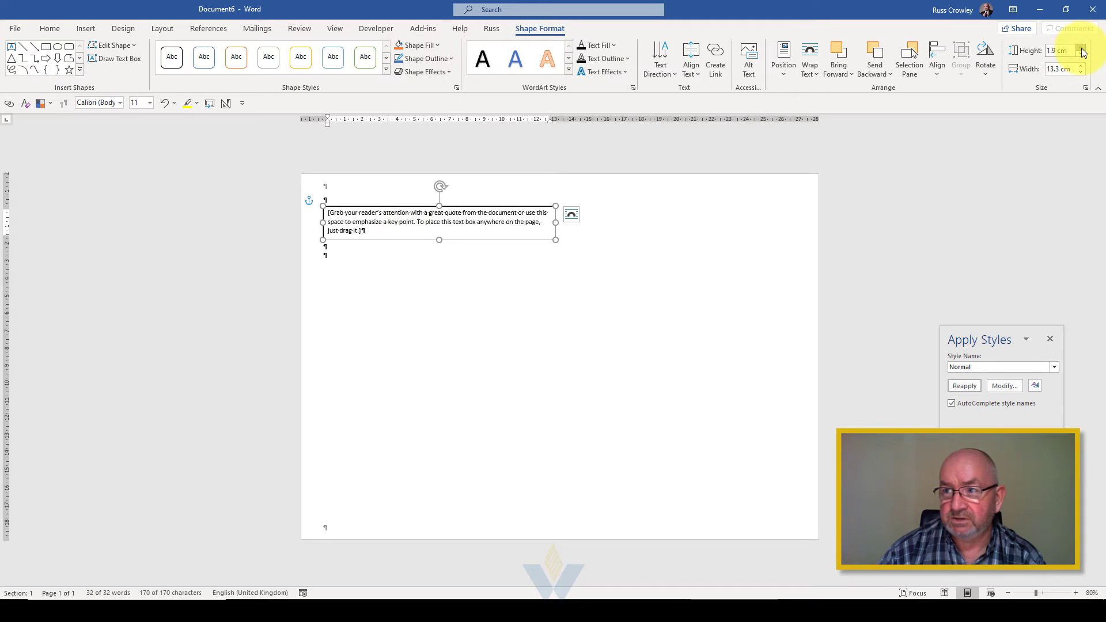
click(1082, 48)
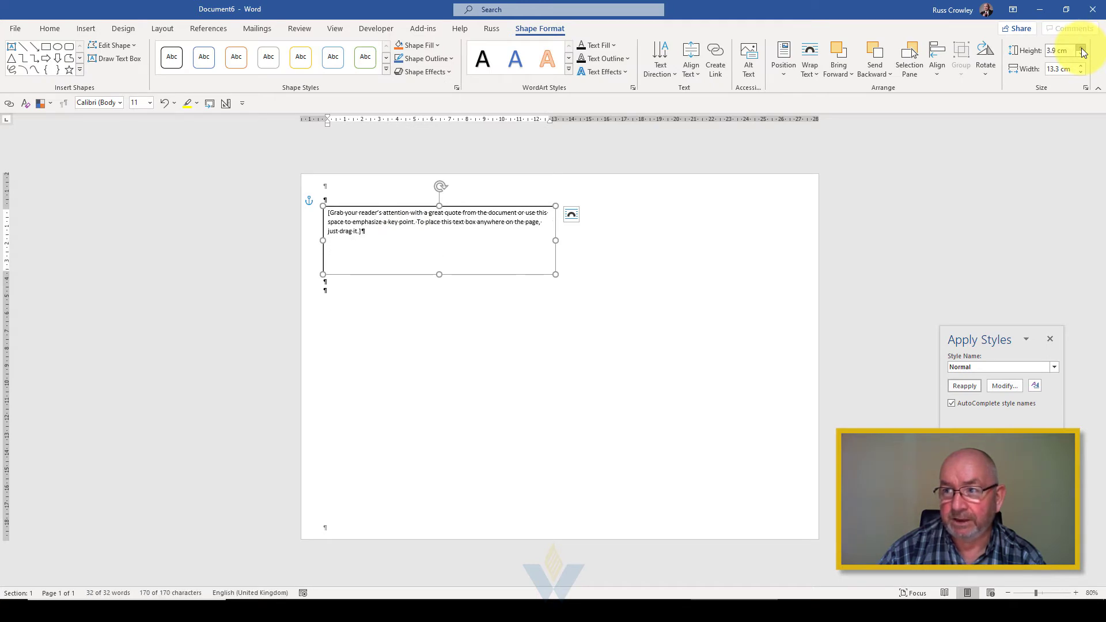
drag(1083, 52, 1083, 52)
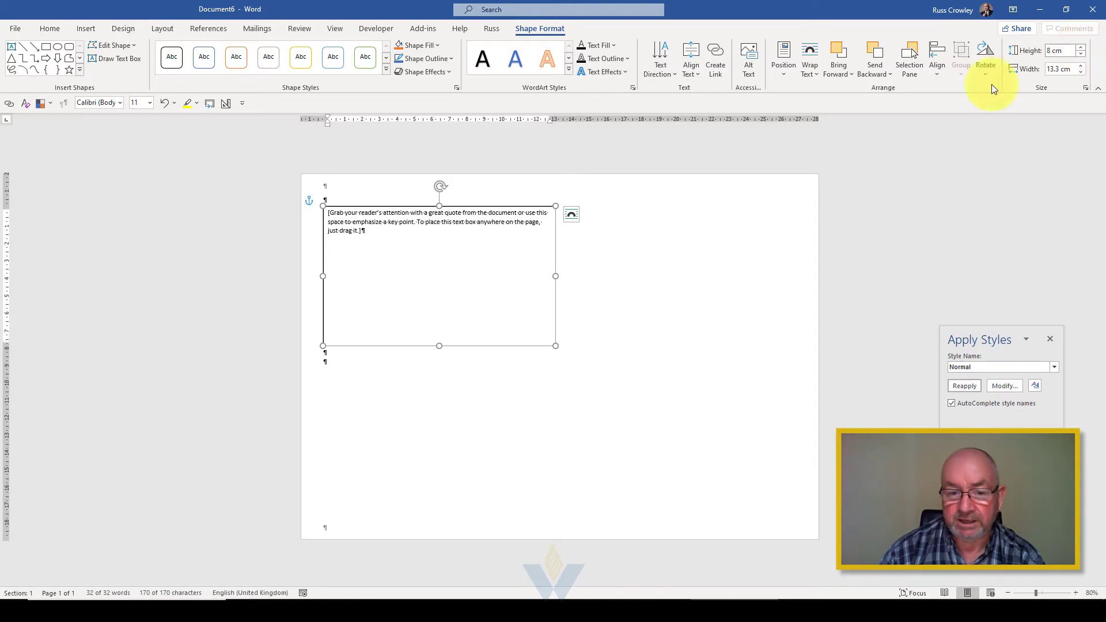
Duplicate the text box and place the copy beside the original in the right half of the page.
click(625, 278)
click(526, 208)
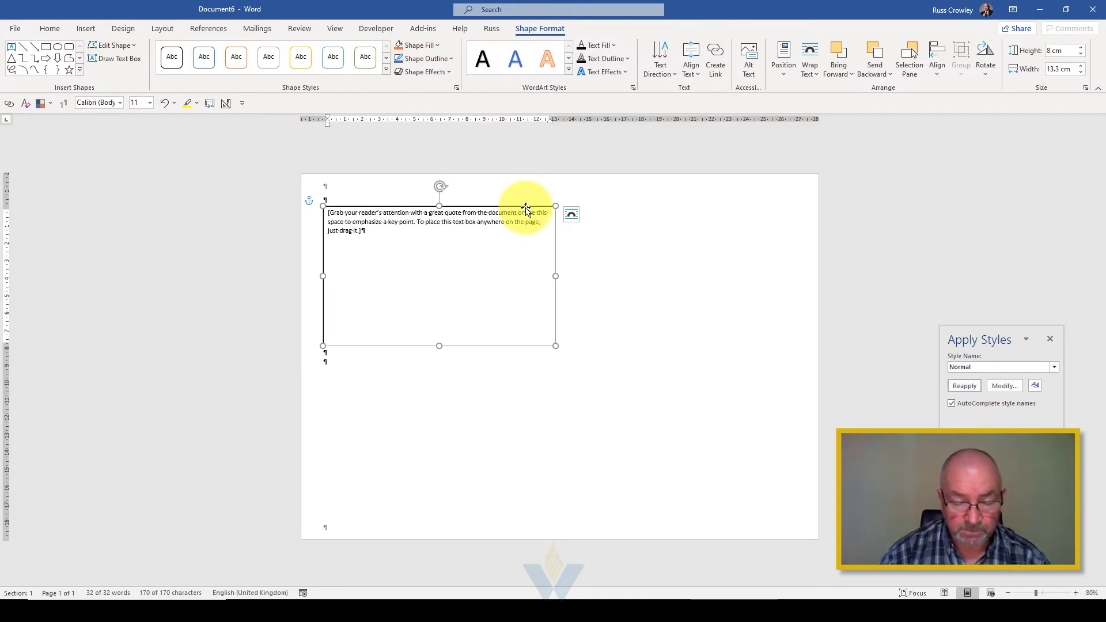
click(627, 301)
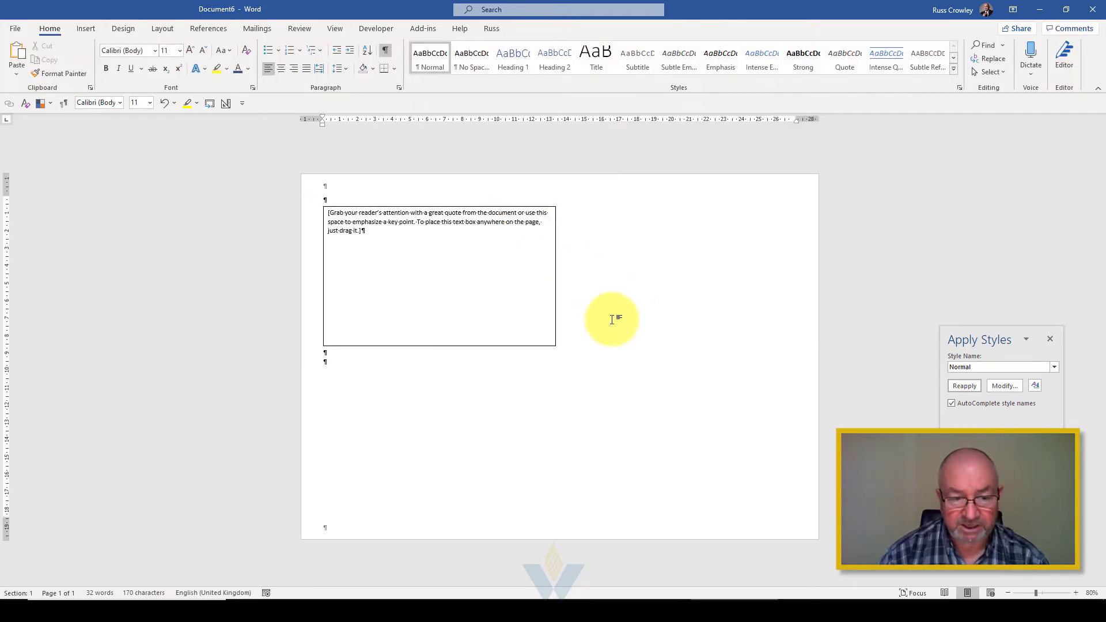
key(ctrl+v)
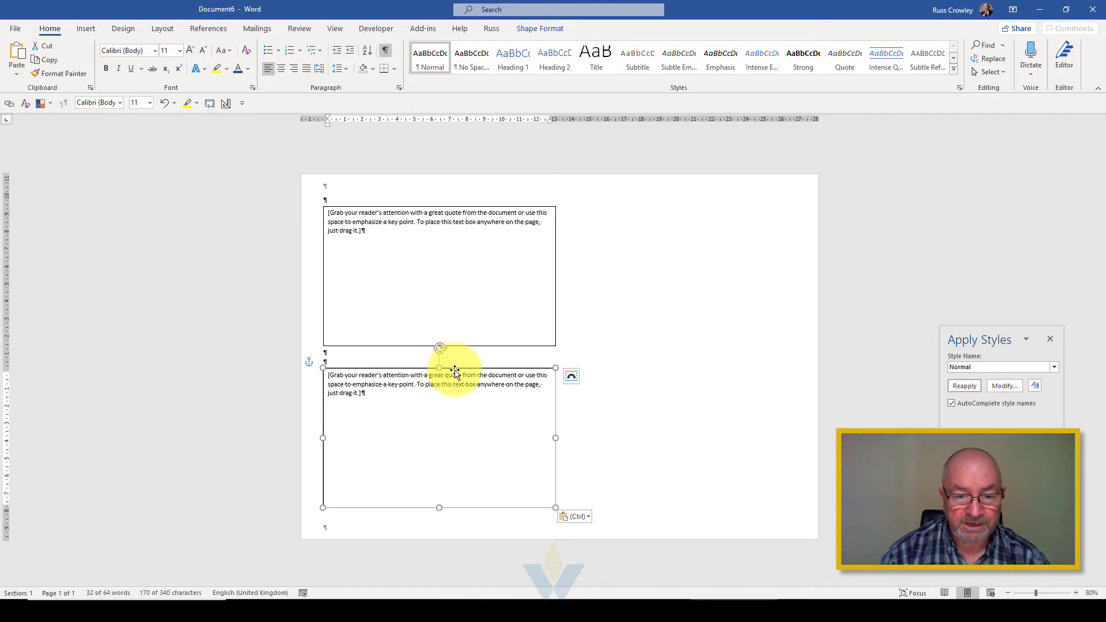
drag(456, 373, 689, 208)
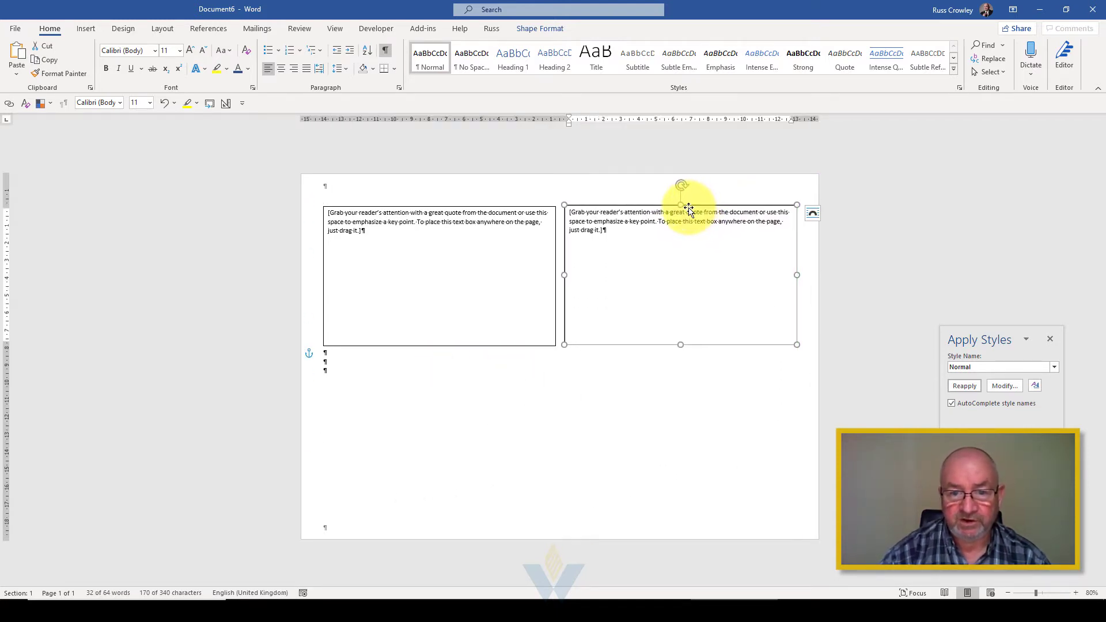
Nudge the copied text box horizontally until only a narrow gap separates it from the original.
key(Left)
key(Left)
key(Left)
key(Left)
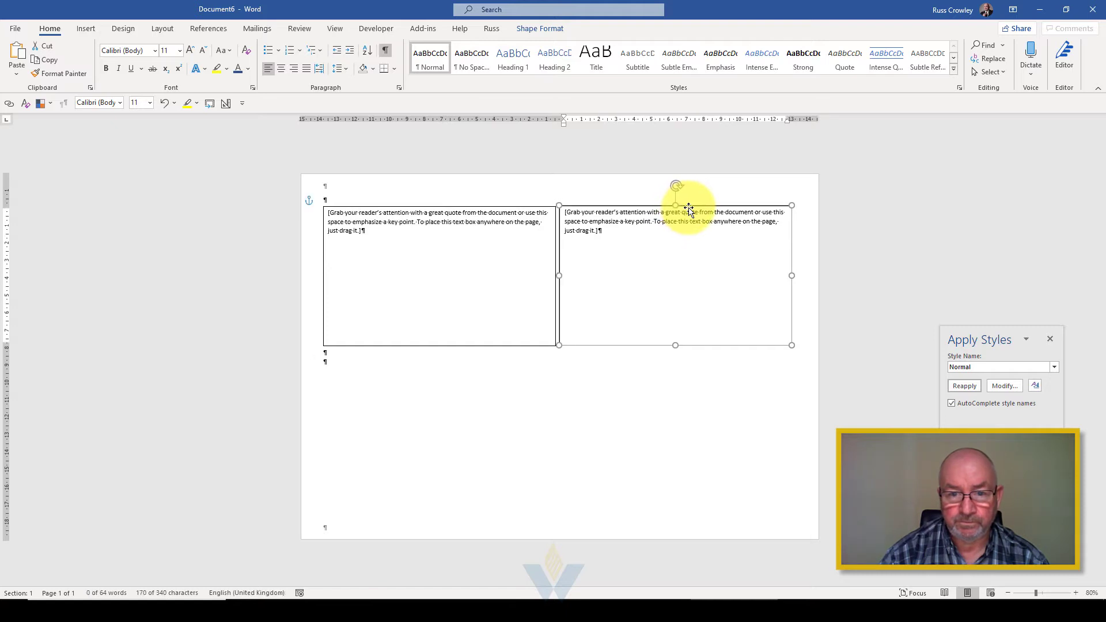
key(Left)
key(Left)
key(Left)
key(Left)
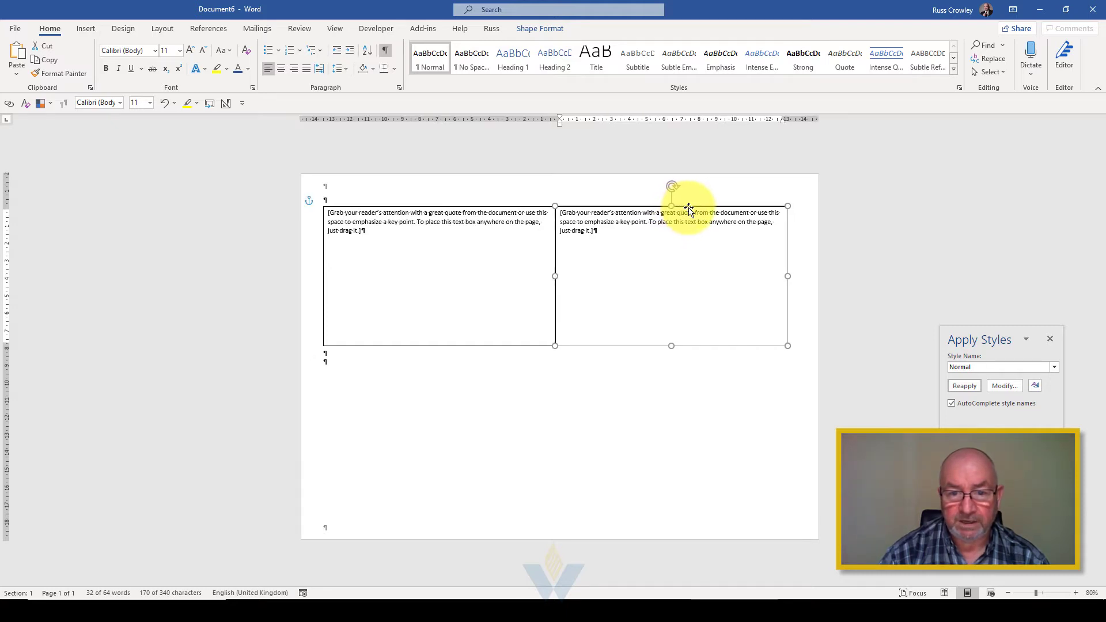
key(Right)
key(Right)
key(Right)
key(Right)
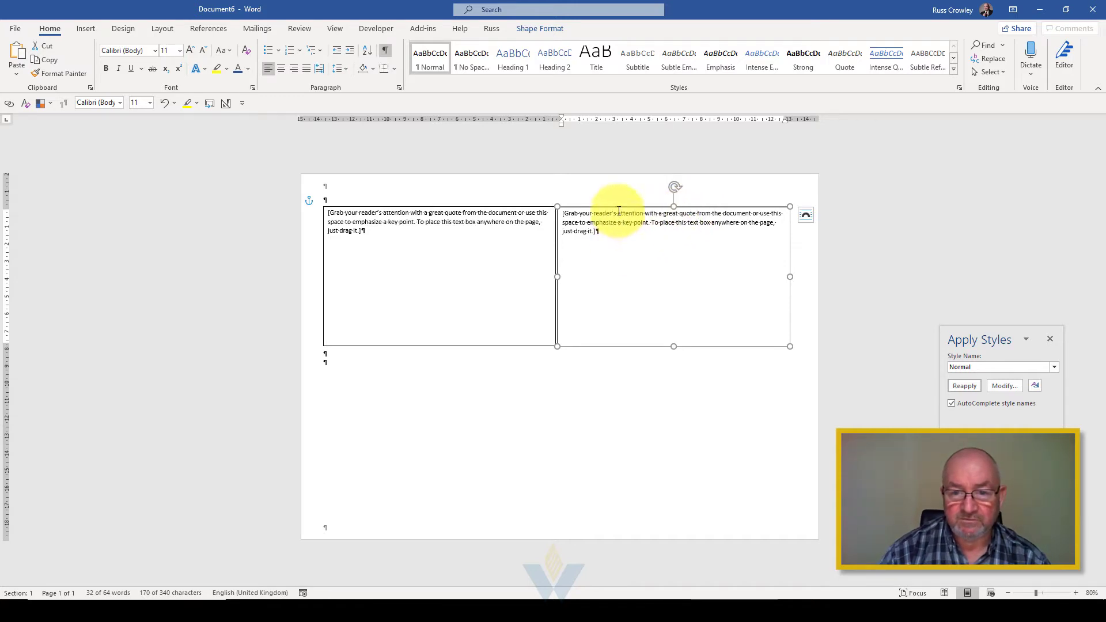
Select both text boxes and align their top edges.
key(ctrl+a)
shift+click(516, 208)
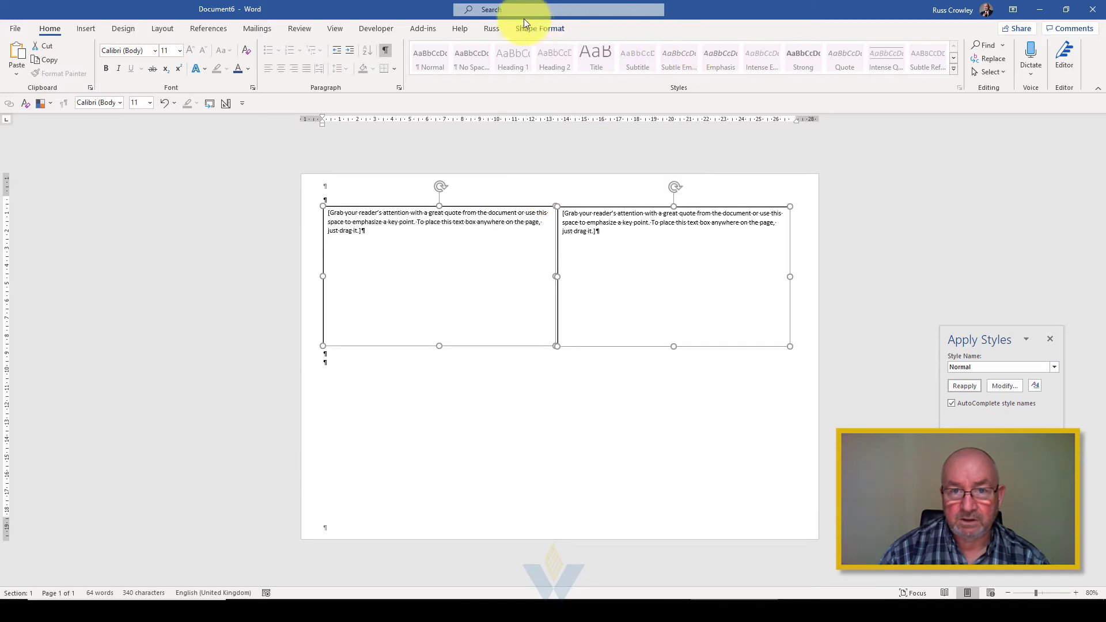
click(541, 29)
click(943, 73)
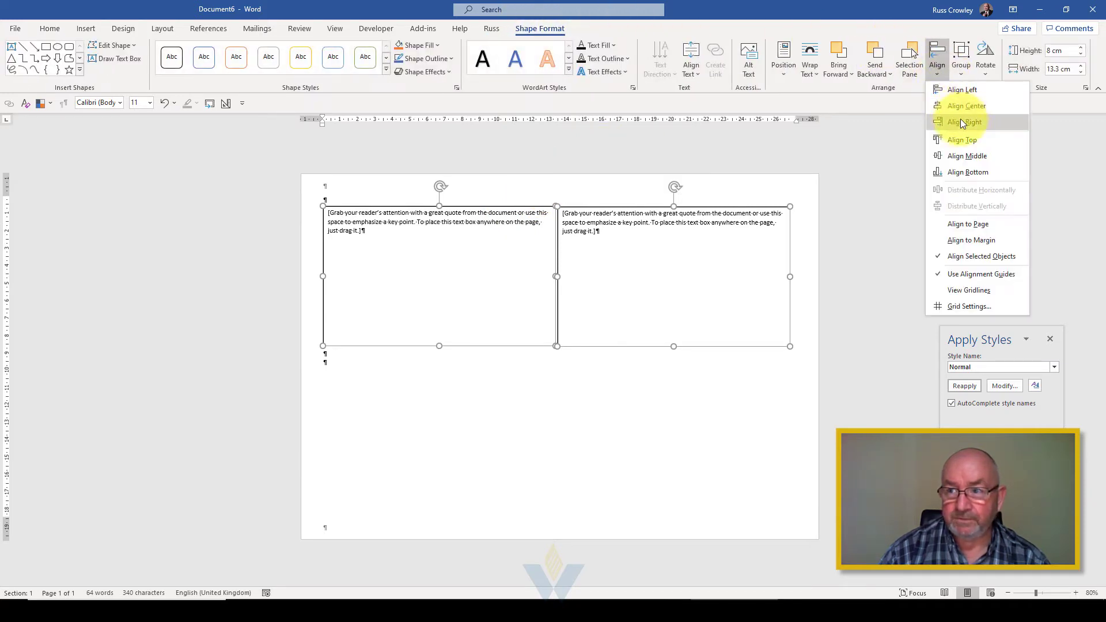
click(963, 143)
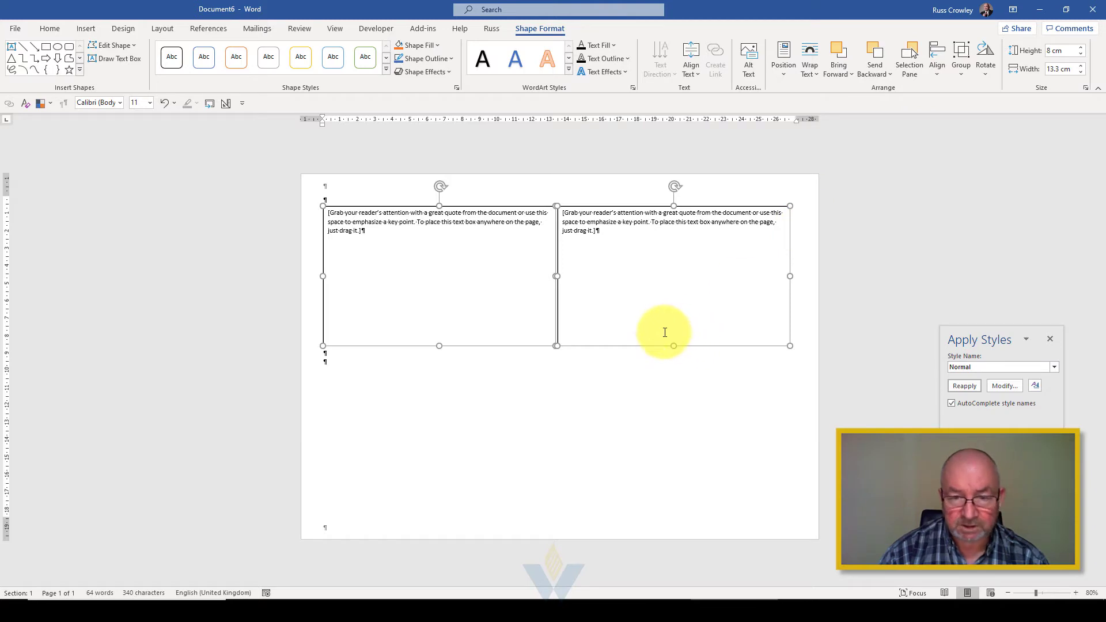
Duplicate the pair of text boxes from the paragraph below them and position the copies just beneath the upper pair with a narrow gap.
click(328, 353)
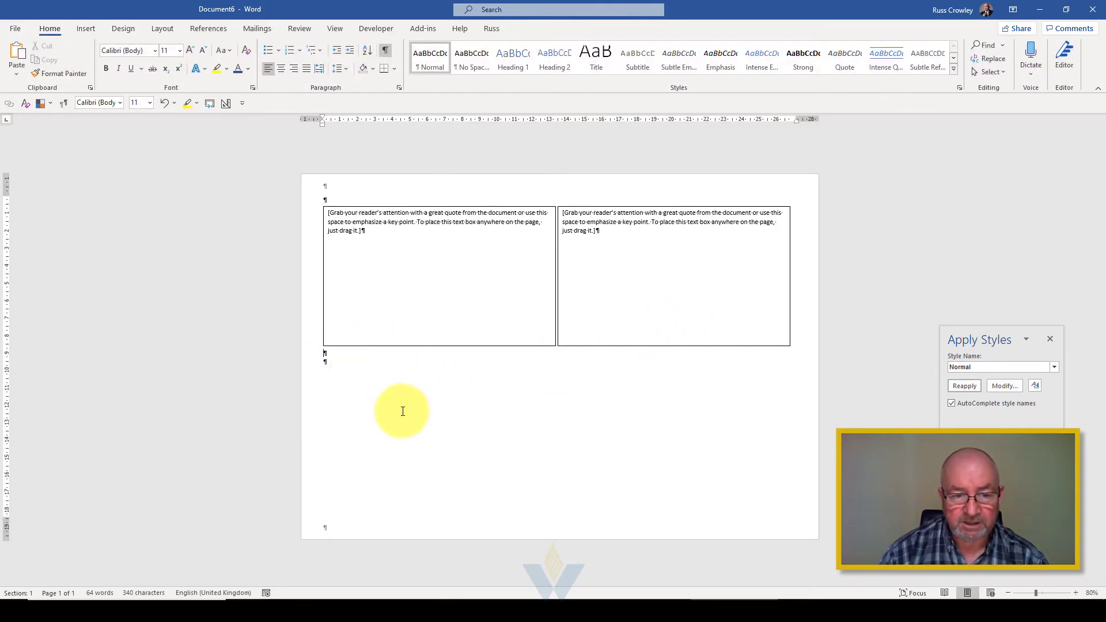
key(ctrl+v)
drag(405, 360, 406, 351)
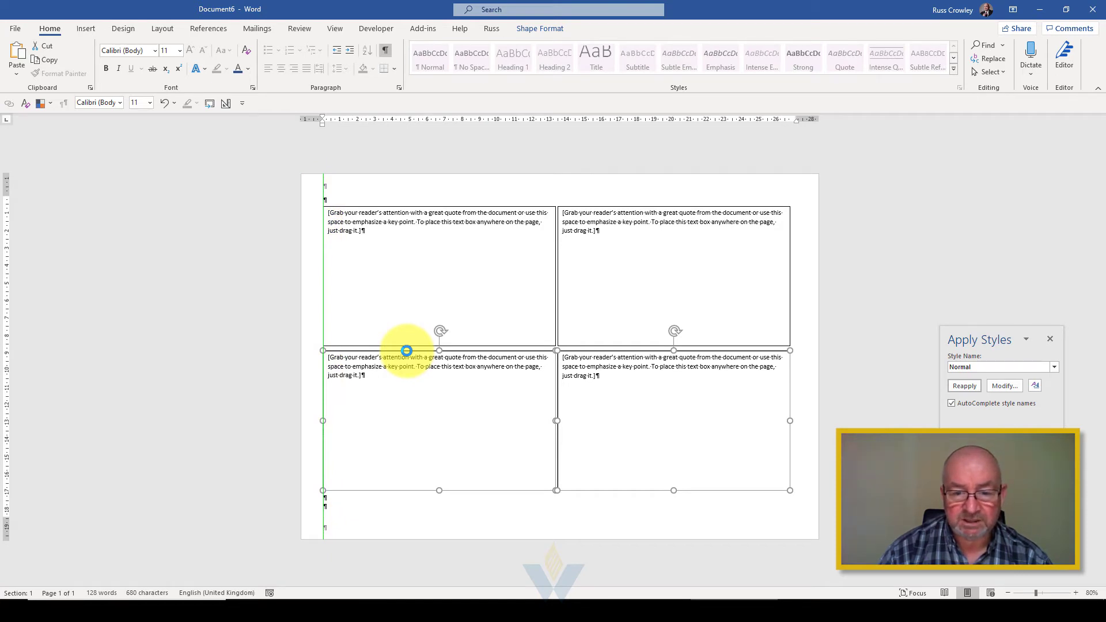
drag(407, 351, 407, 351)
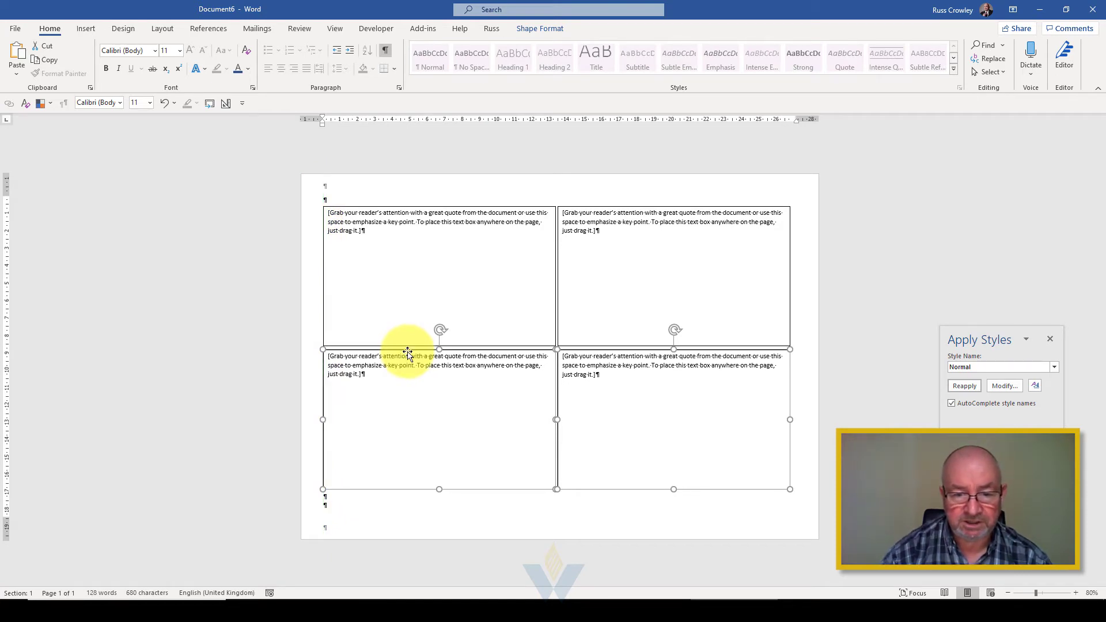
key(Up)
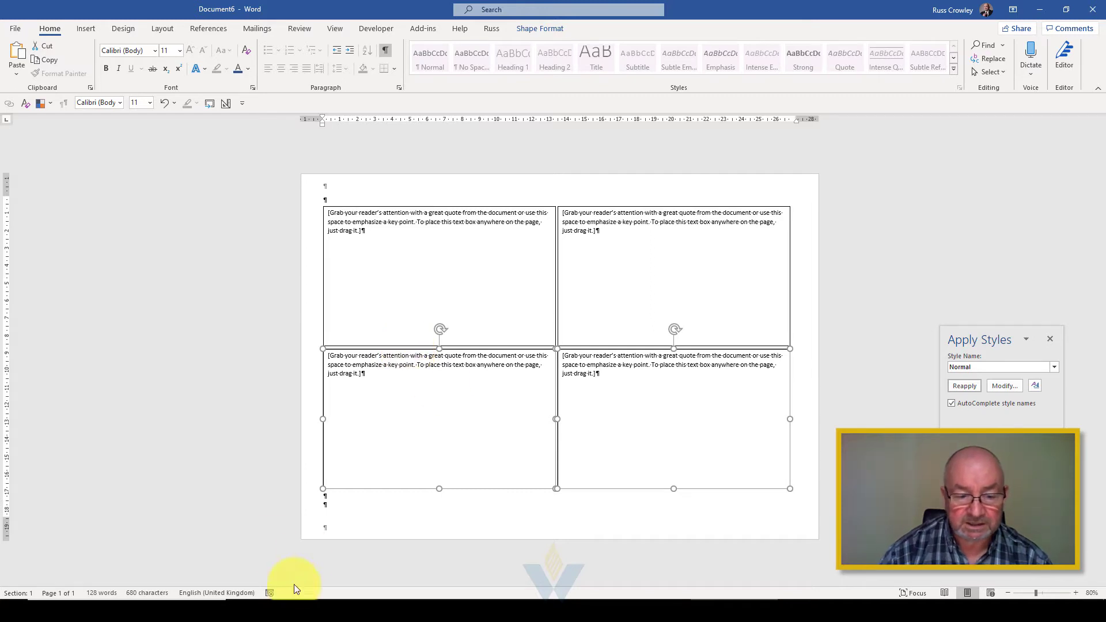
click(338, 498)
Check the selection spanning the first to the last body paragraph, and return the insertion point to the last empty paragraph.
click(329, 198)
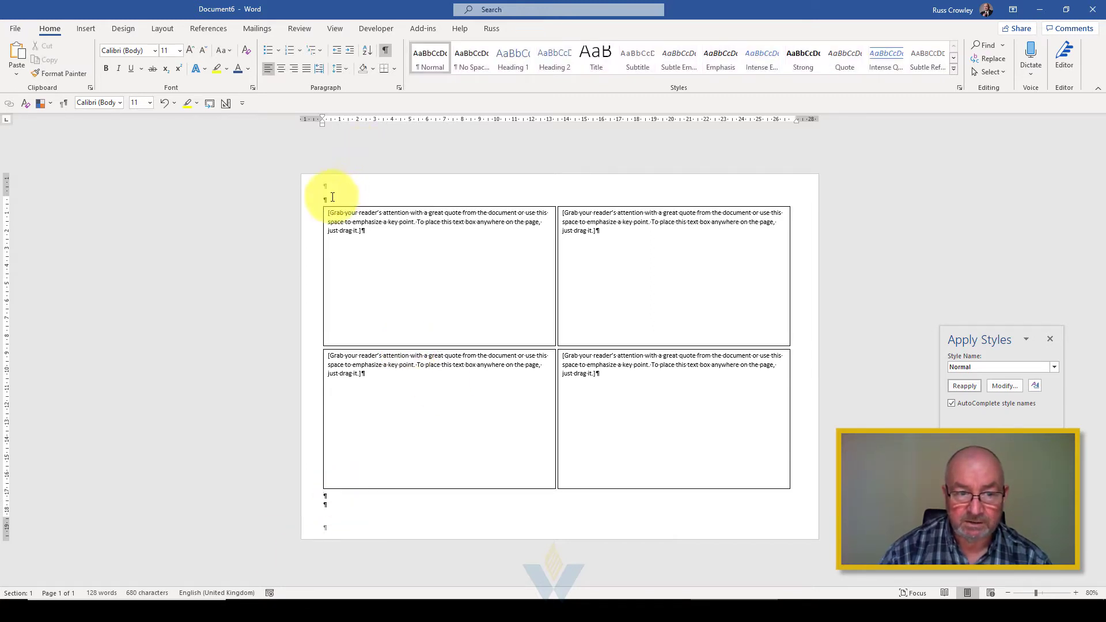
shift+click(362, 522)
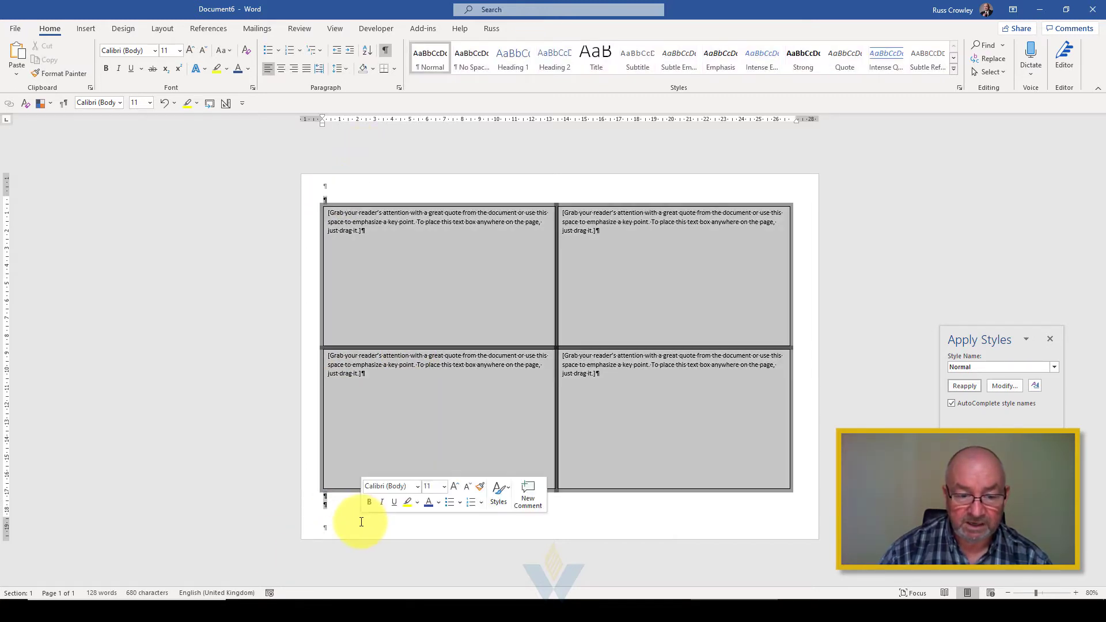
click(358, 516)
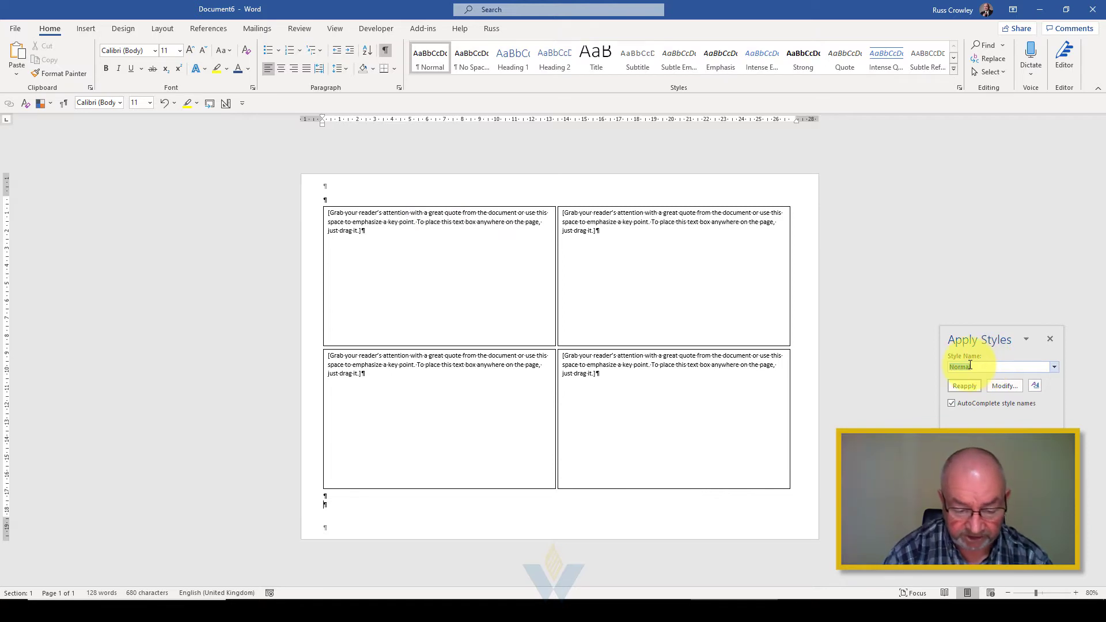
Create a new style named Spacer_6pt on the last empty paragraph.
text(Spa)
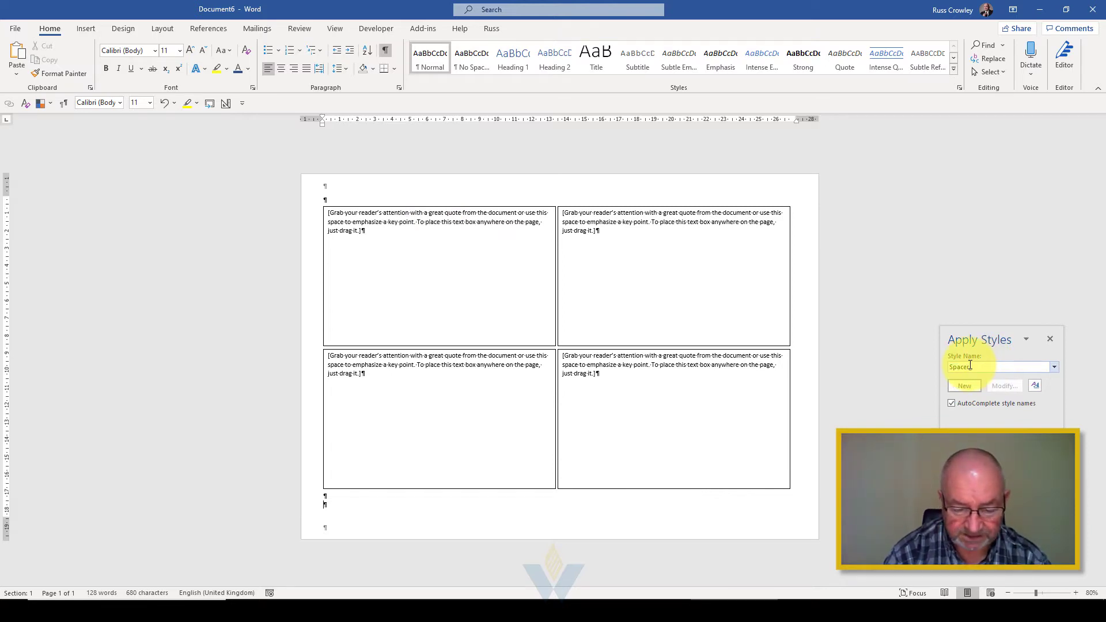
text(cer_6pt)
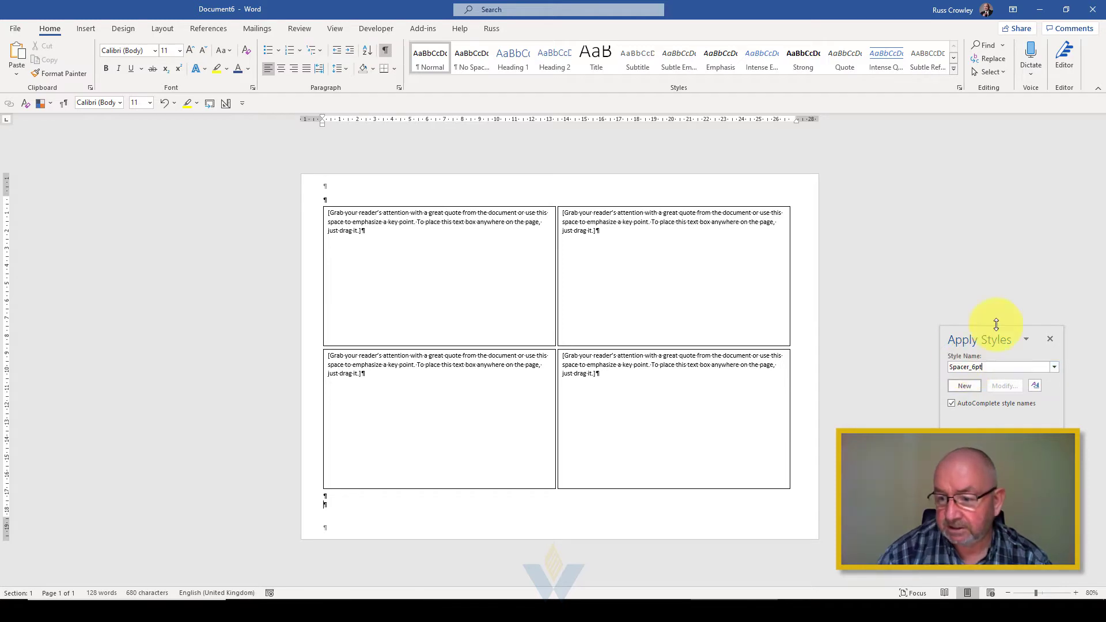
click(966, 386)
Set the font size of the Spacer_6pt style to 6.
click(1003, 386)
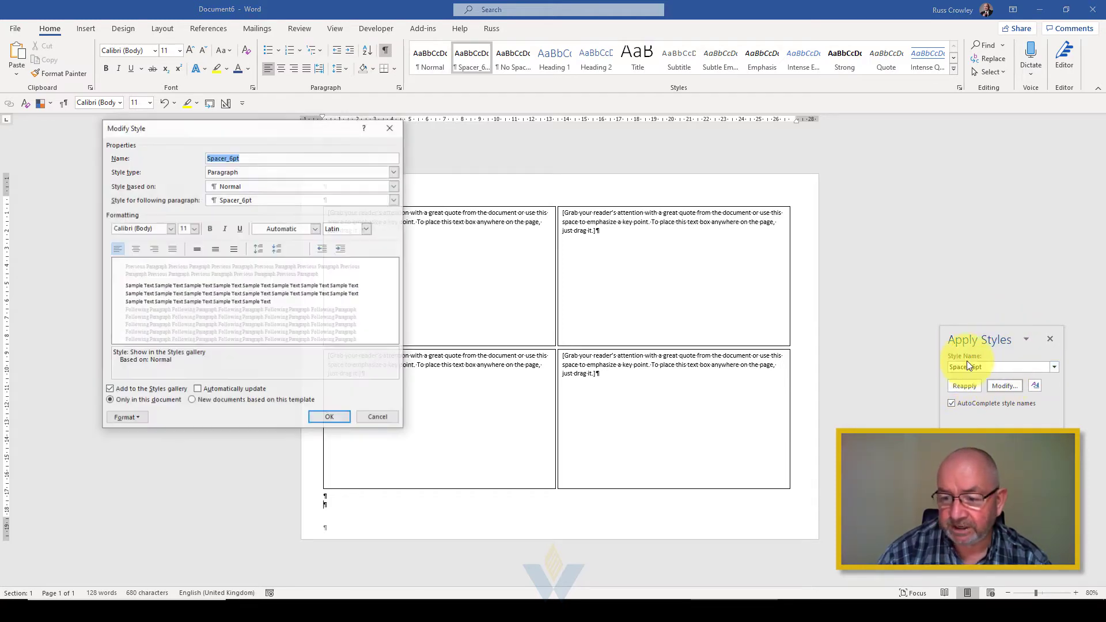
click(190, 229)
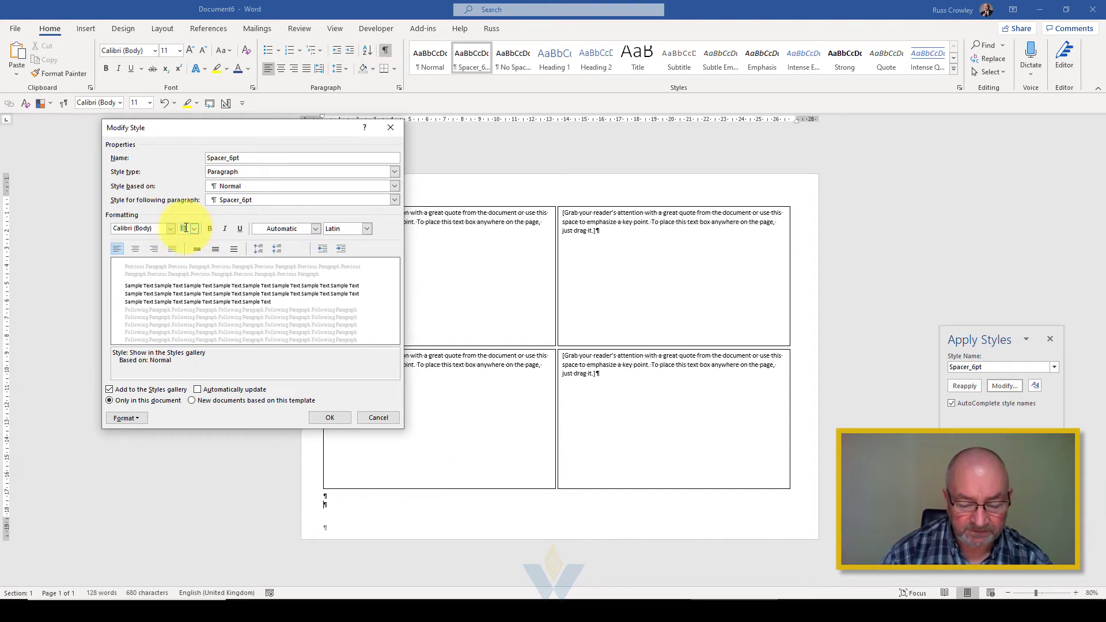
text(6)
Set the Spacer_6pt style's line spacing to Exactly 6 pt and save the style changes.
click(124, 424)
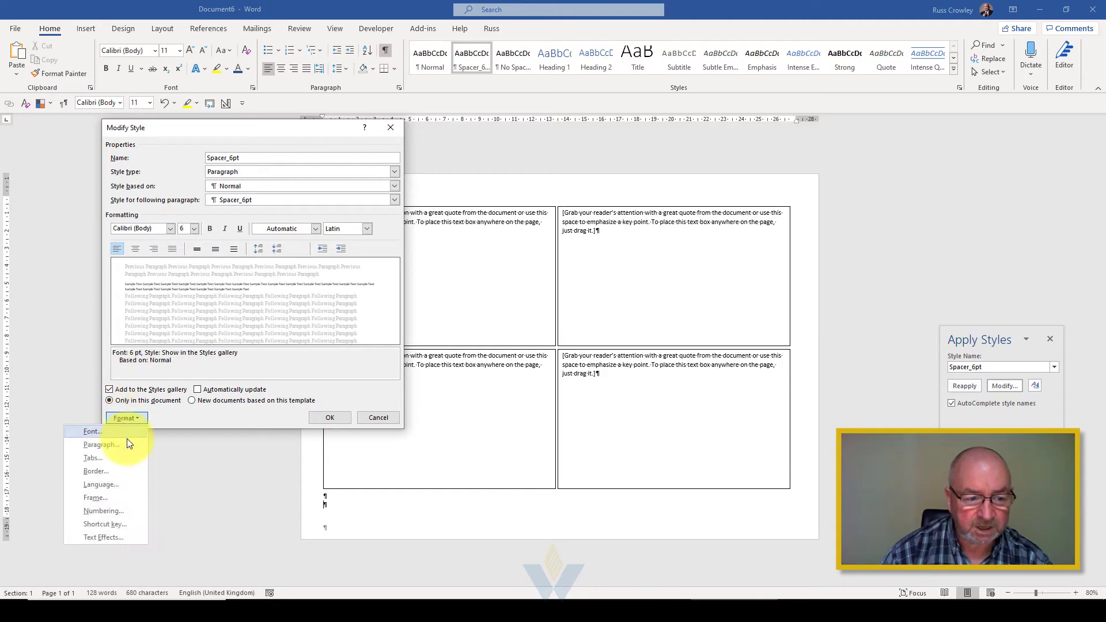
click(129, 444)
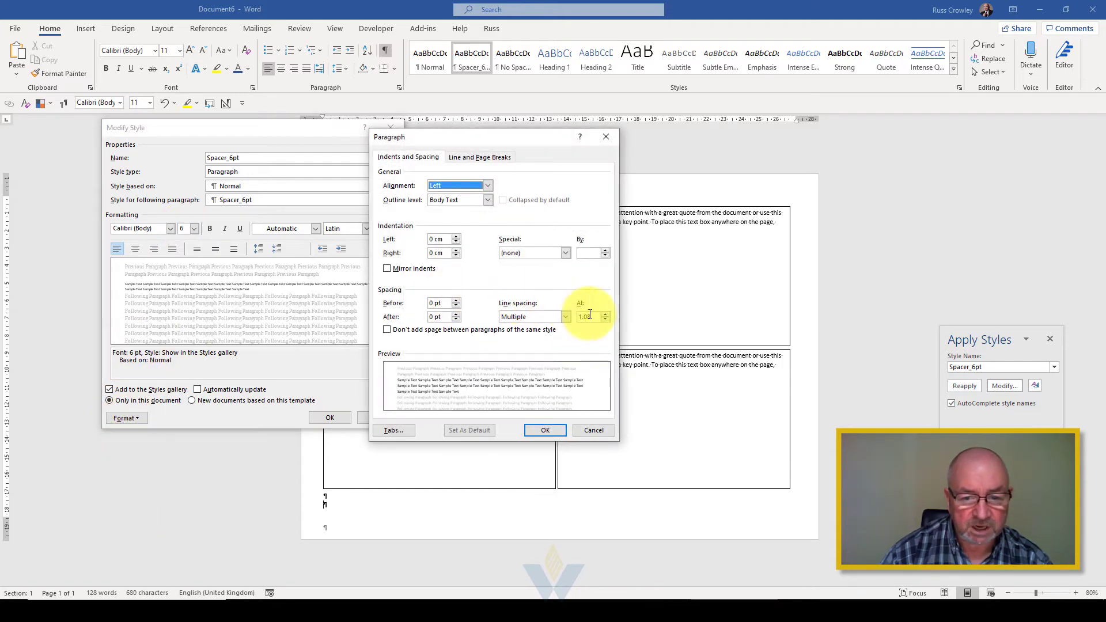
click(563, 318)
click(545, 342)
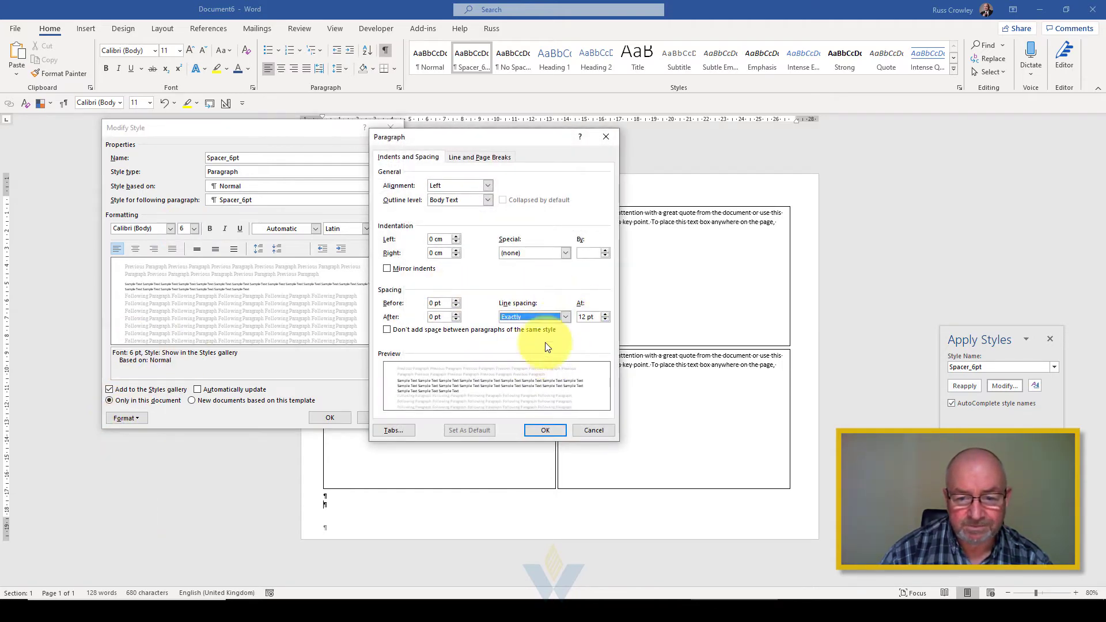
click(582, 317)
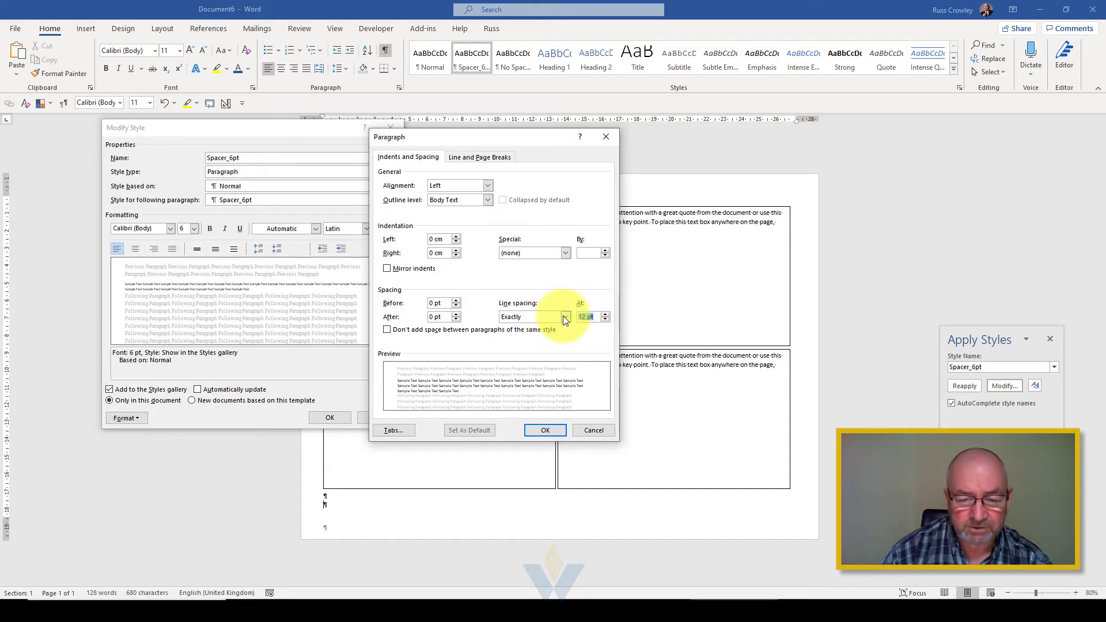
click(565, 317)
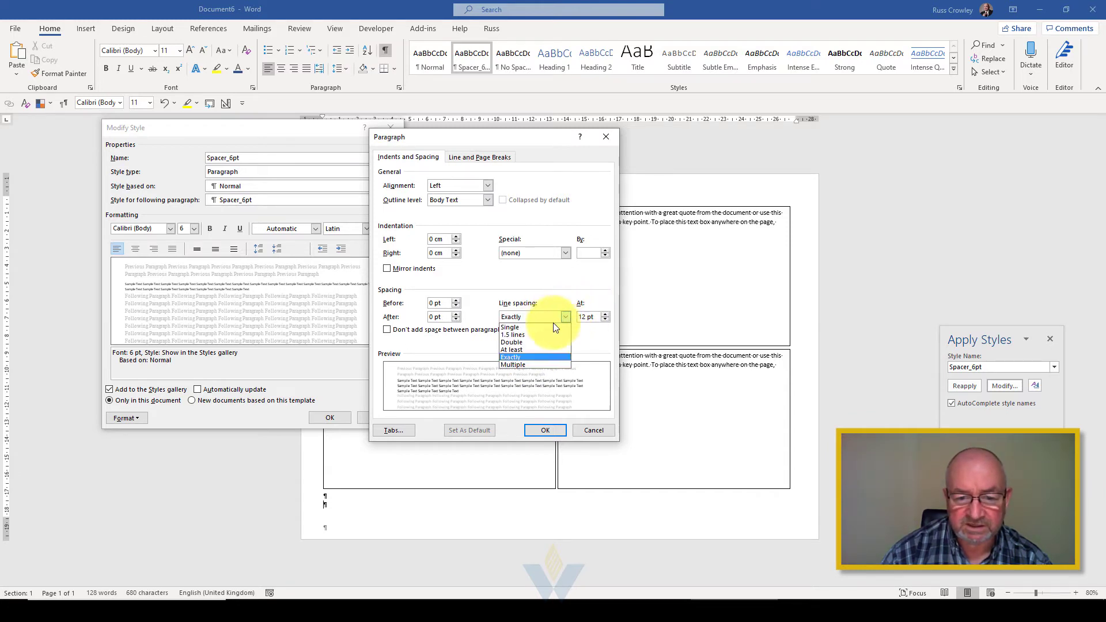
click(537, 357)
click(605, 319)
click(605, 319)
click(605, 319)
click(605, 319)
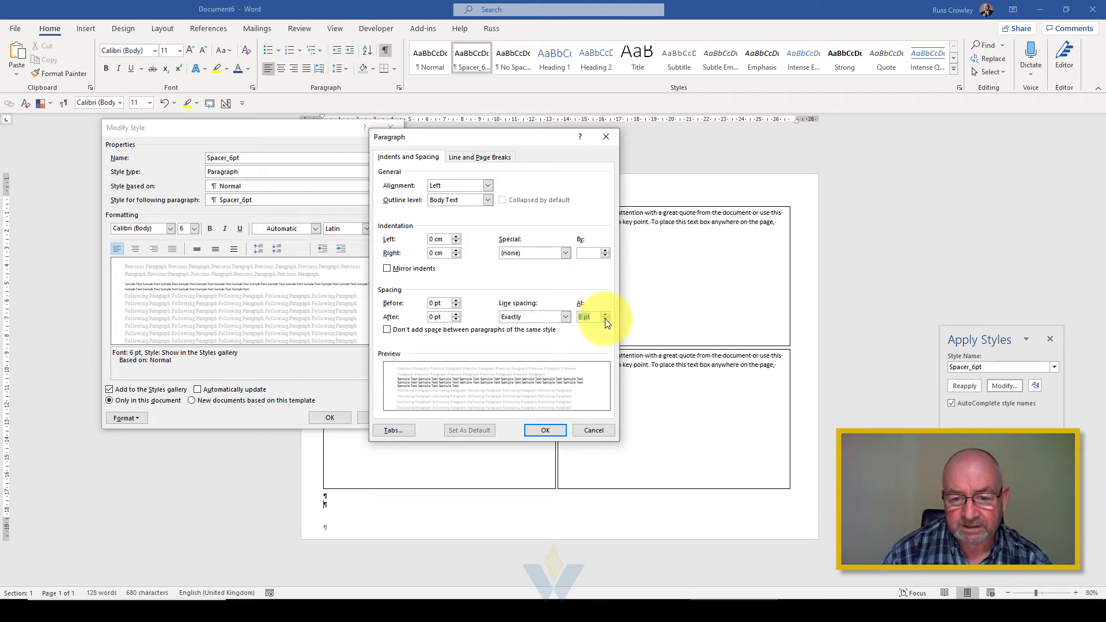
click(605, 319)
click(605, 319)
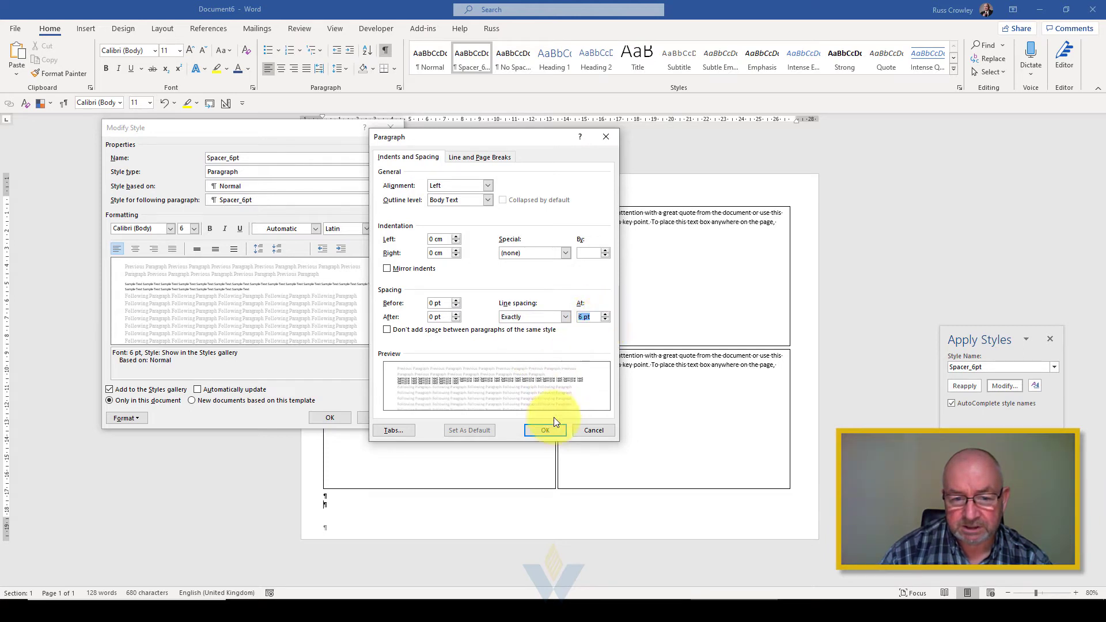
click(549, 431)
click(330, 418)
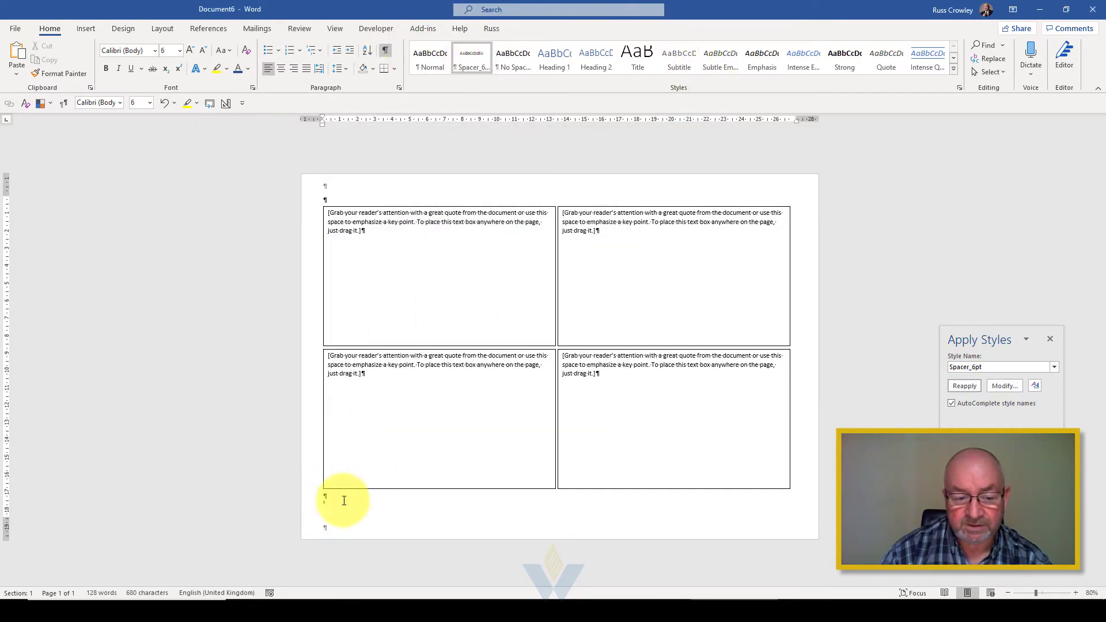
Apply the Spacer_6pt style to the paragraph just below the text boxes and to the first paragraph above them.
click(327, 495)
click(475, 60)
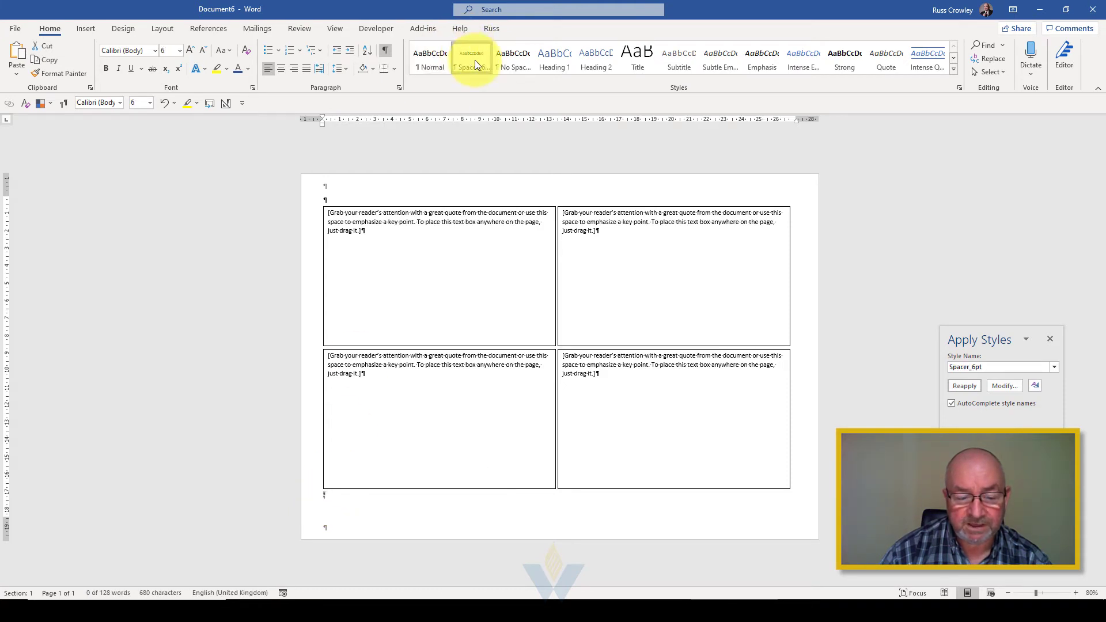
click(334, 200)
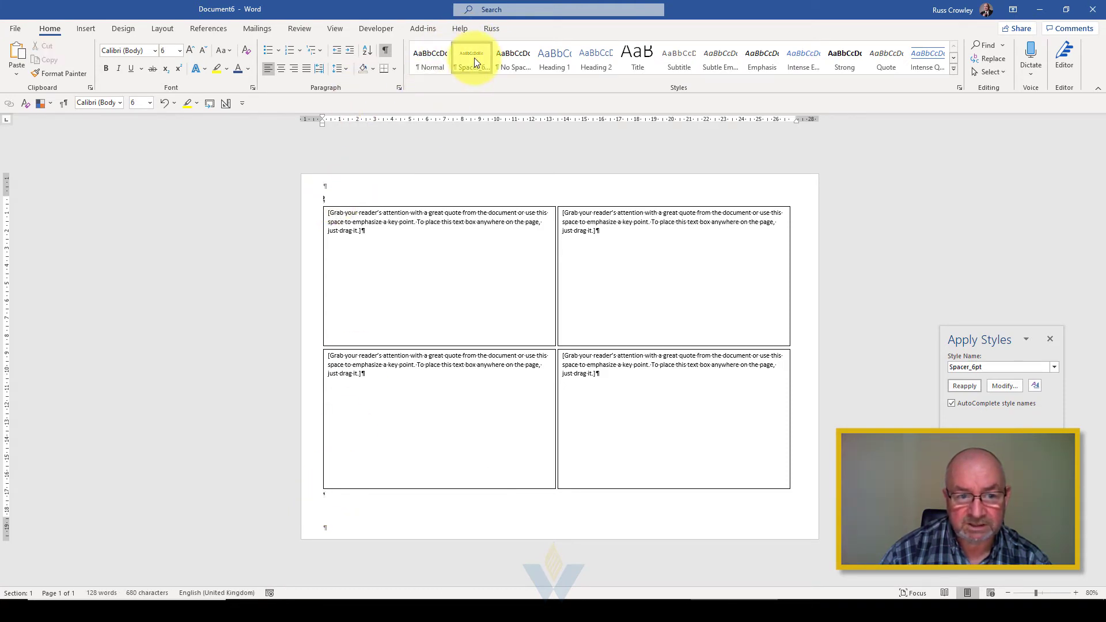
click(351, 203)
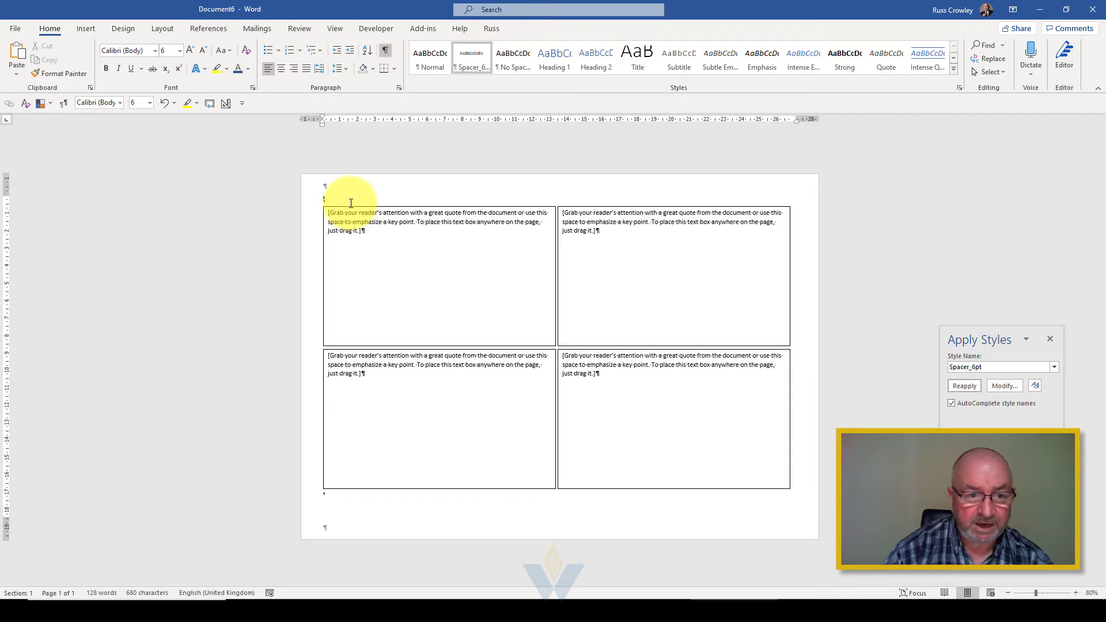
Select all four text boxes and nudge them up together into the space freed beneath the header.
click(383, 234)
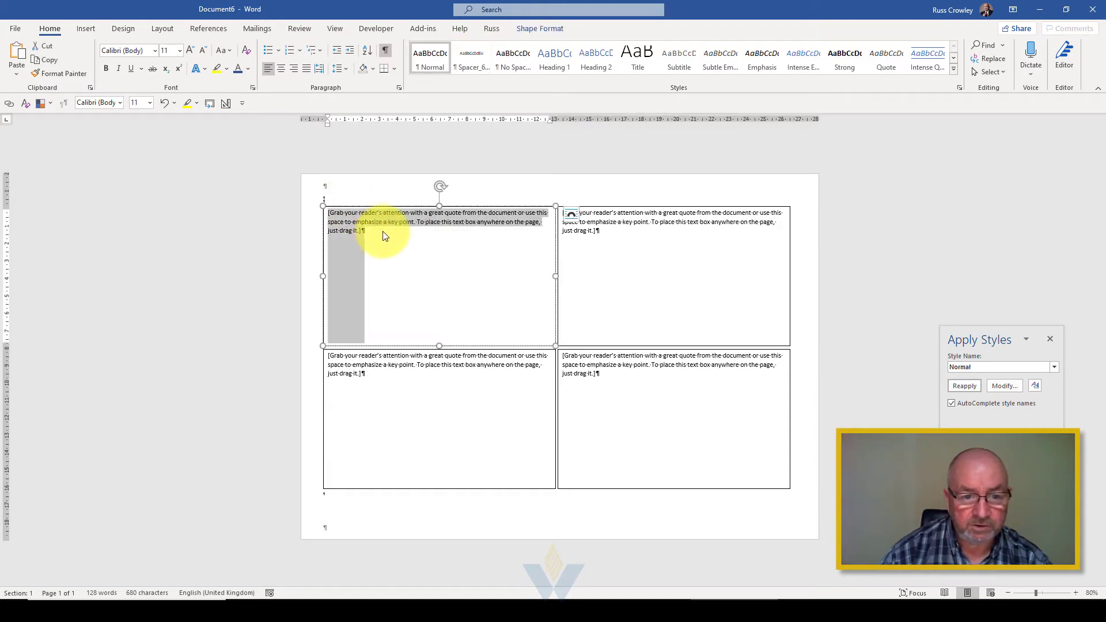
shift+click(699, 323)
shift+click(650, 390)
shift+click(553, 396)
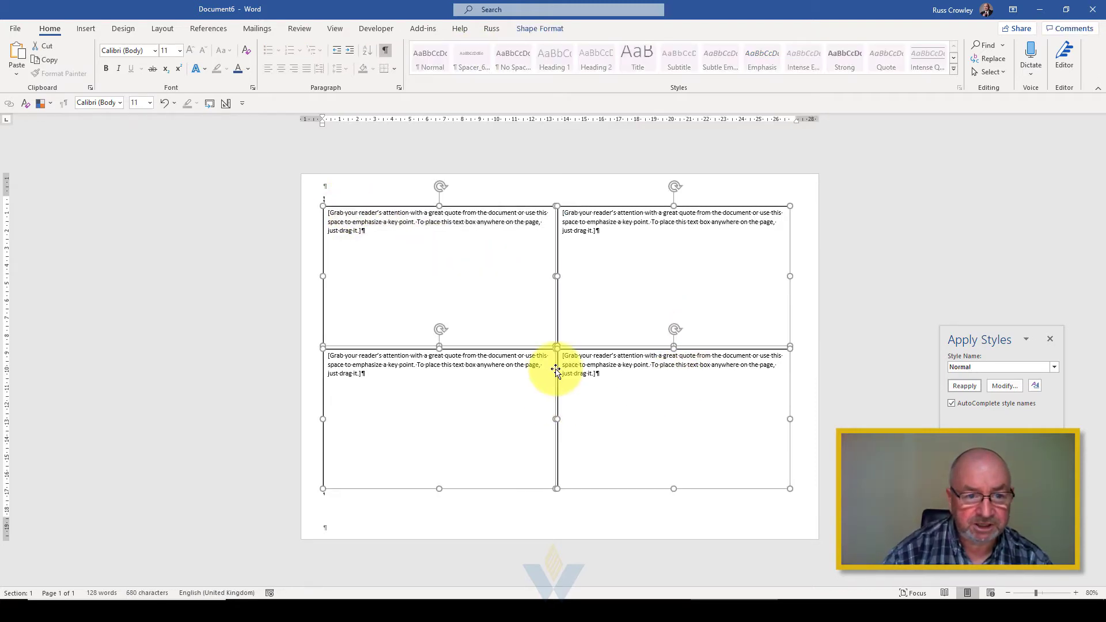
key(Up)
key(Up)
key(Up)
key(Up)
key(Up)
key(Up)
key(Up)
key(Up)
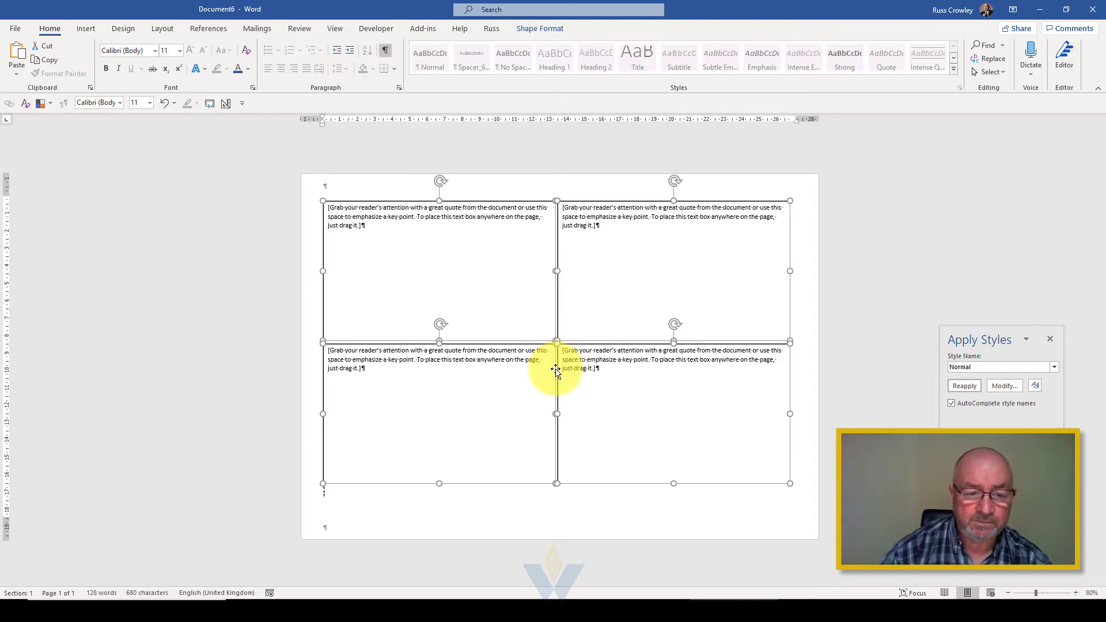
Check the first text box's anchor and undo the last upward nudge of the four text boxes.
click(352, 489)
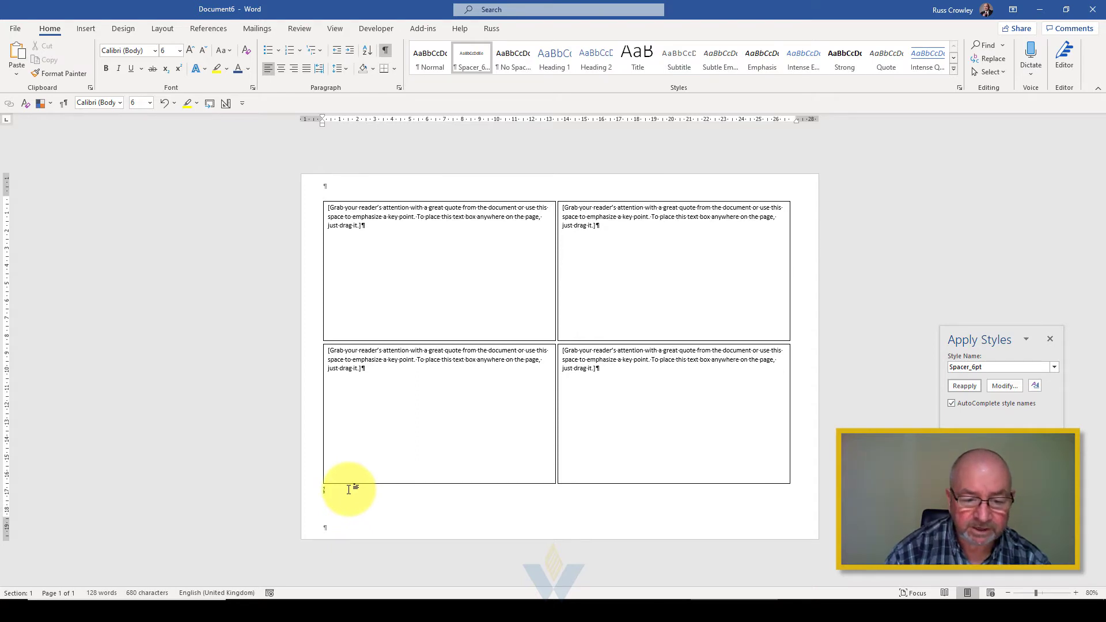
click(390, 227)
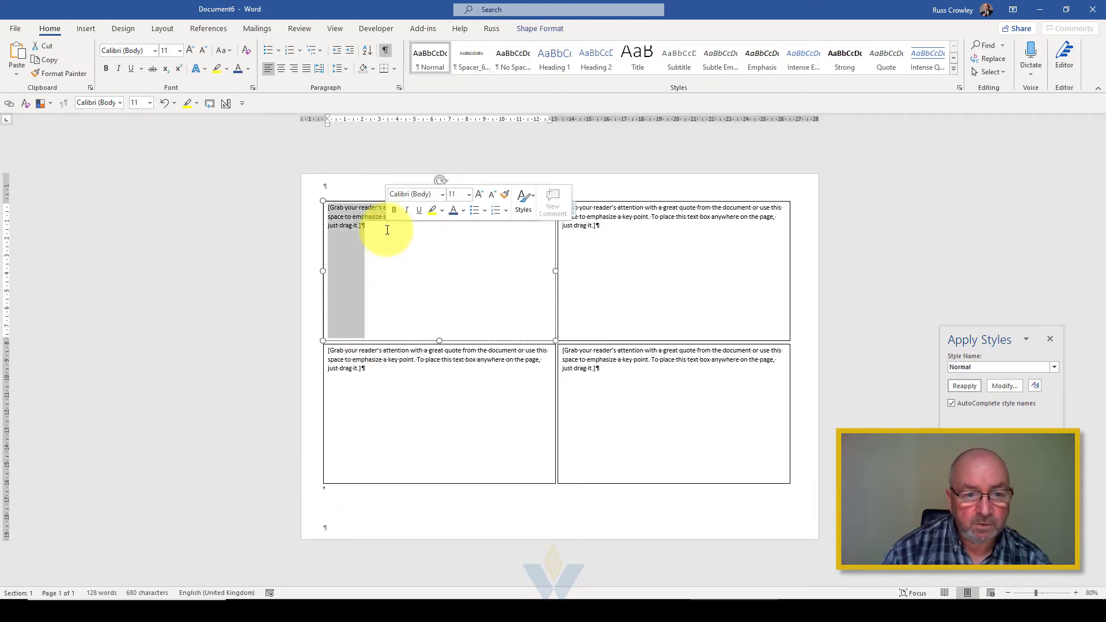
text(z)
key(ctrl+z)
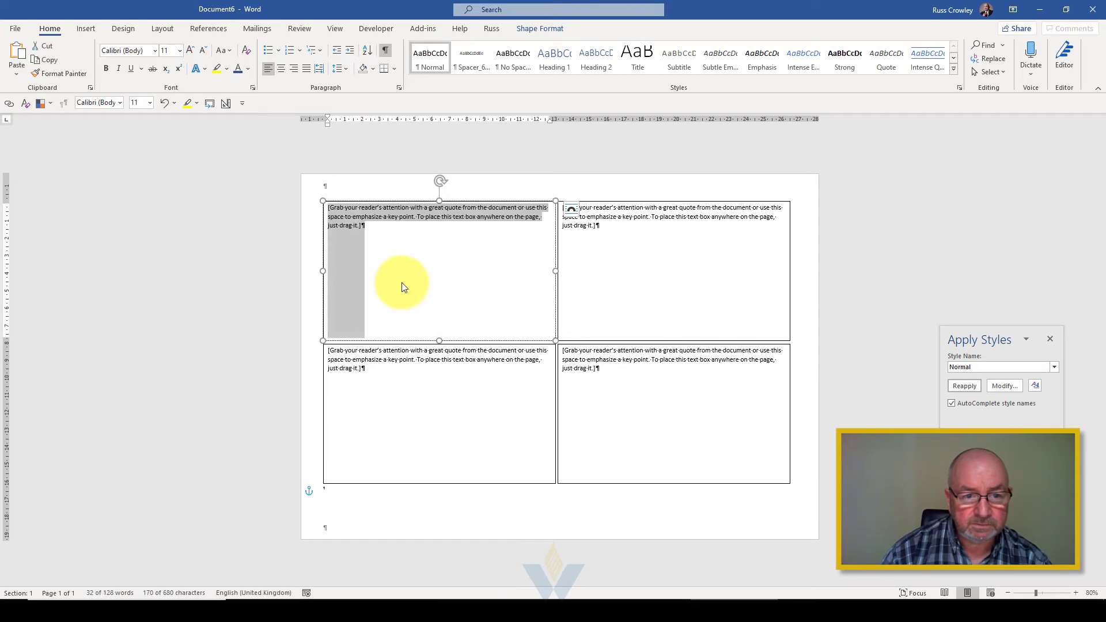
key(ctrl+z)
key(ctrl+z)
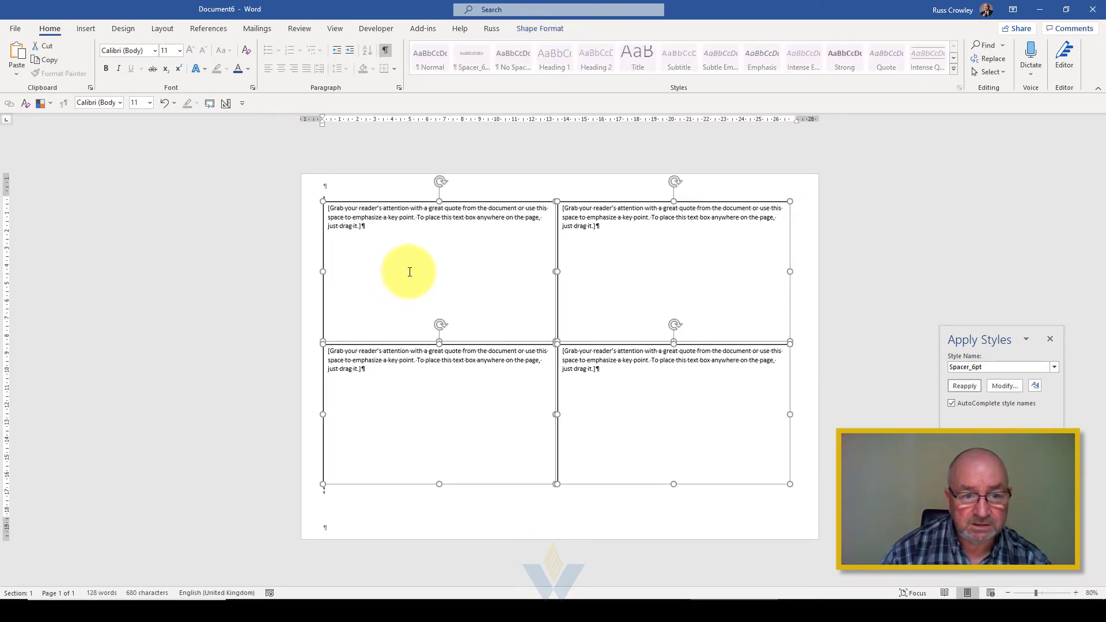
Check which paragraph each of the four text boxes is anchored to.
click(410, 271)
click(396, 193)
click(399, 204)
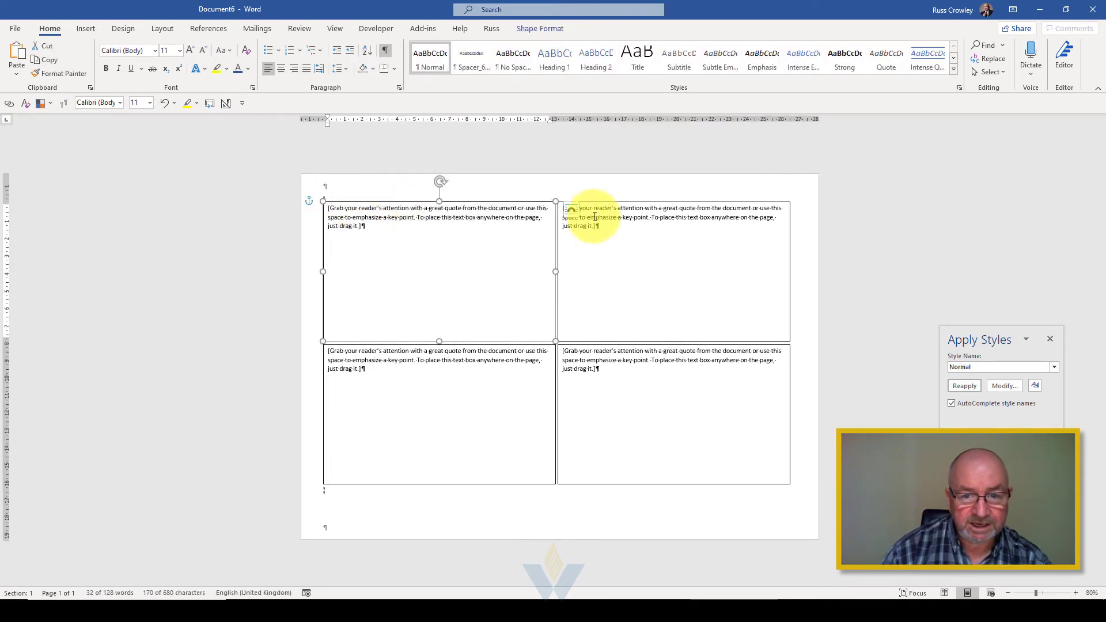
click(610, 205)
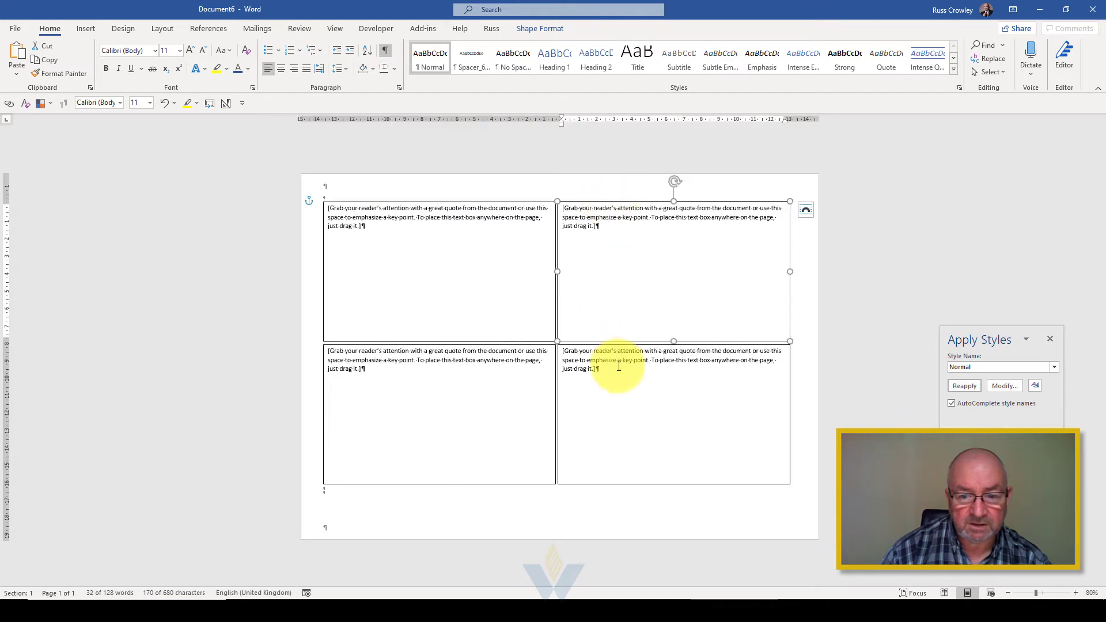
click(617, 365)
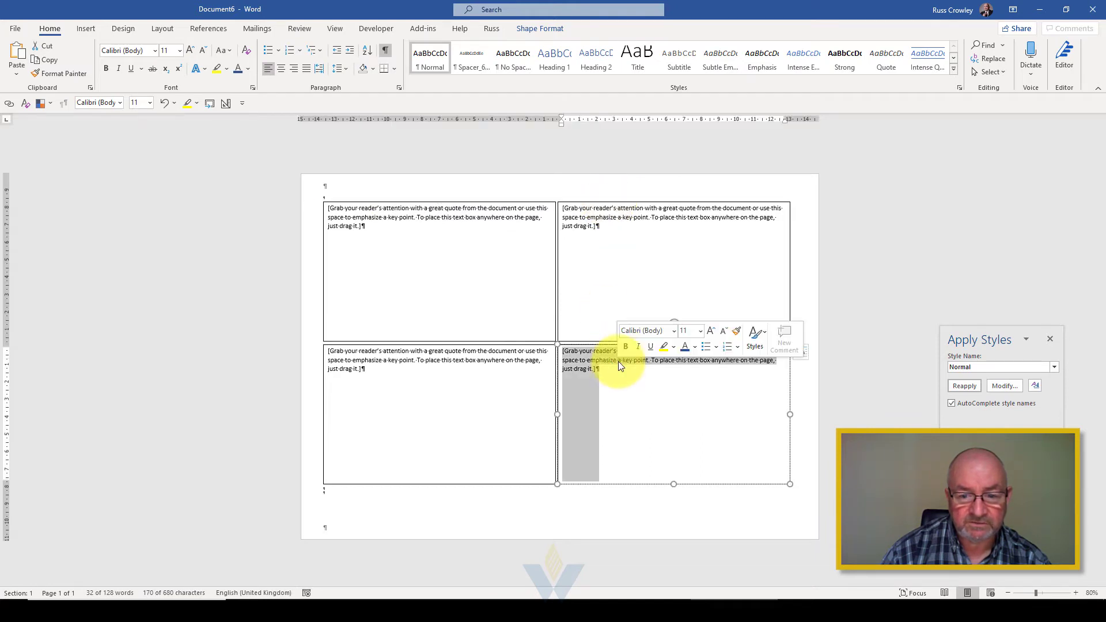
click(576, 346)
click(510, 346)
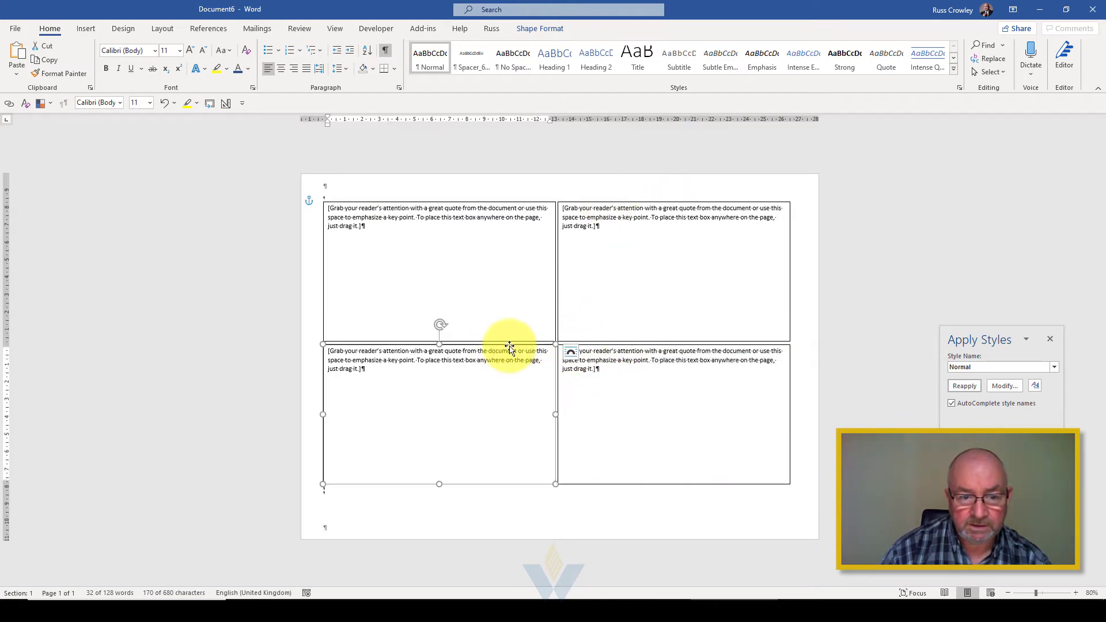
Copy the first paragraph with its four anchored text boxes onto a second page created with a page break at the last paragraph.
click(347, 197)
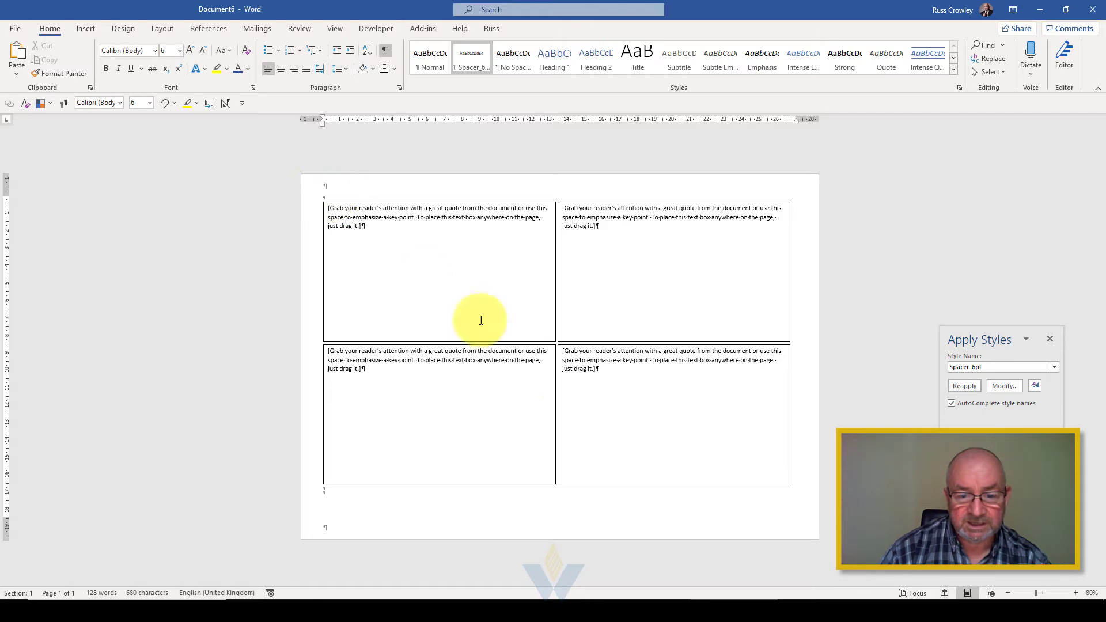
shift+click(693, 503)
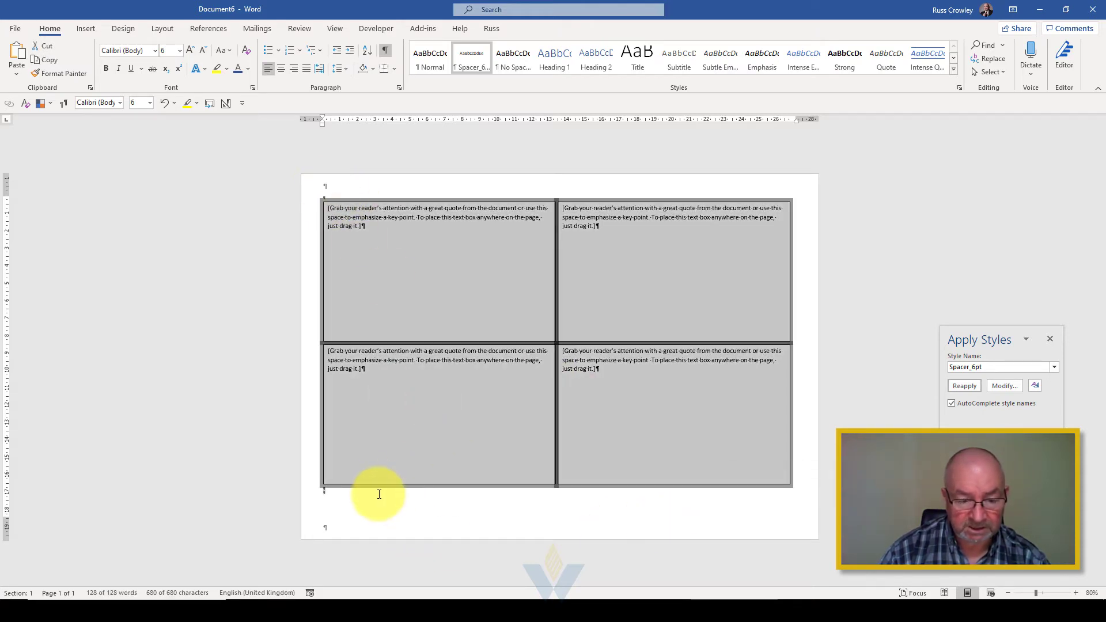
click(353, 502)
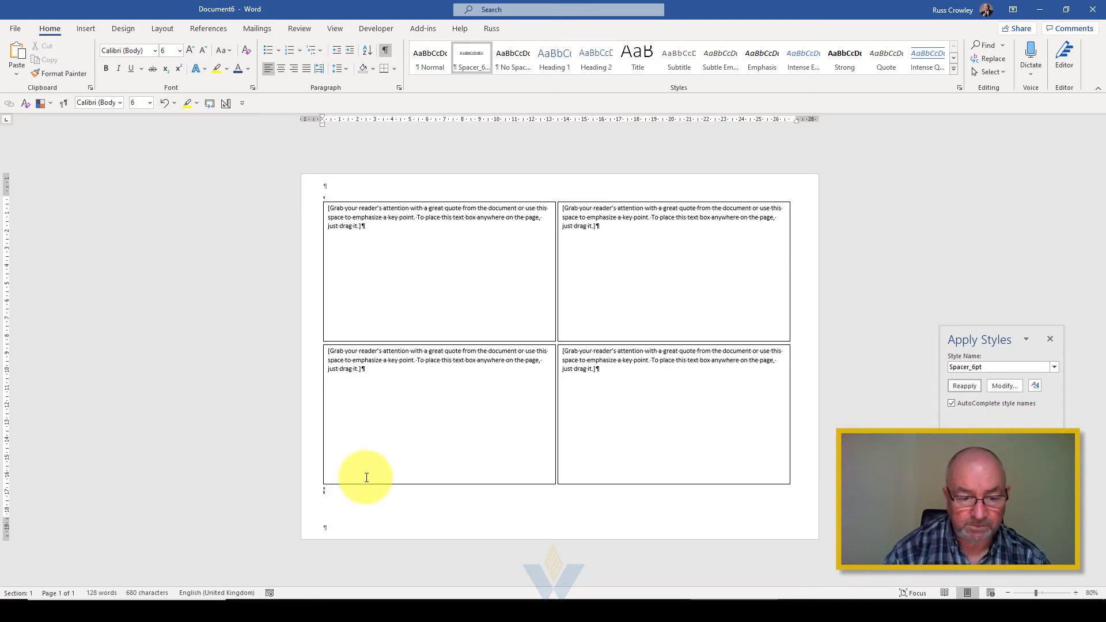
key(ctrl+Return)
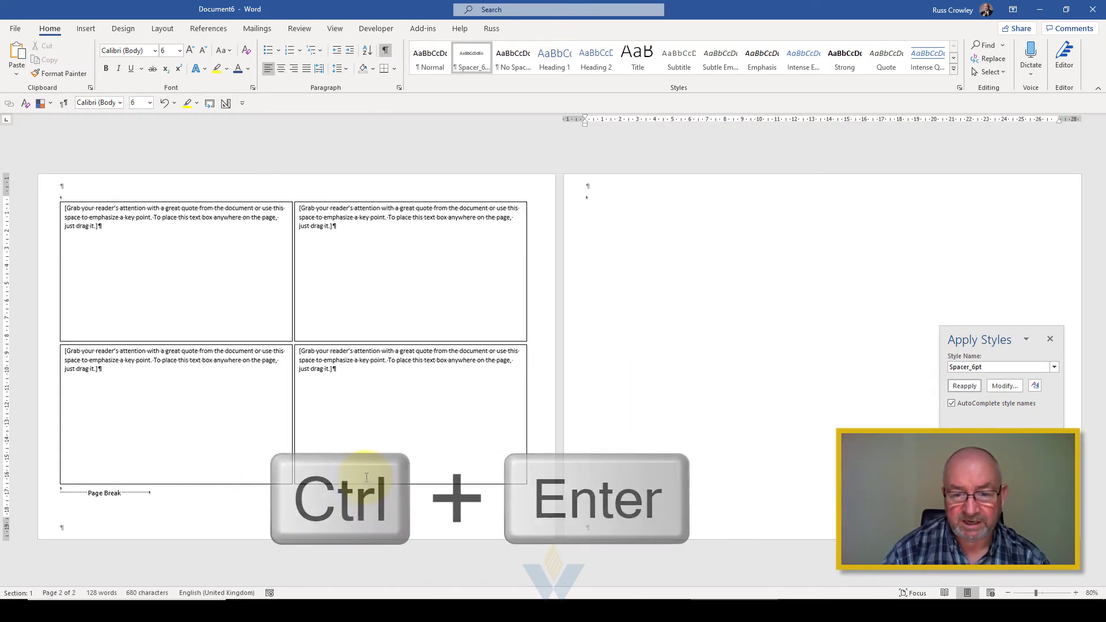
click(85, 28)
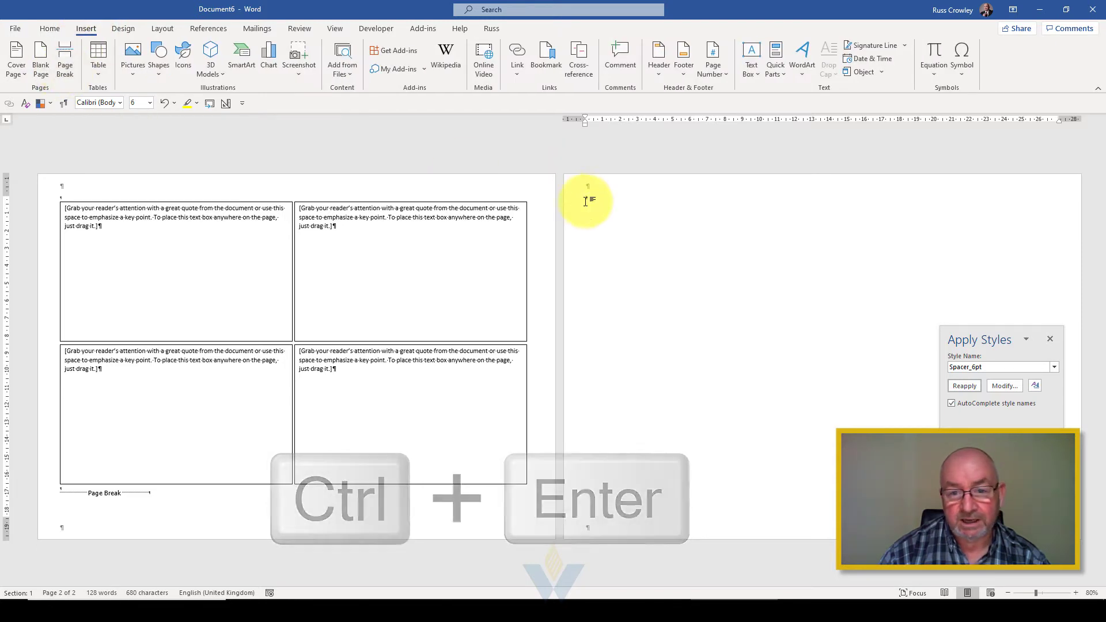
key(ctrl+v)
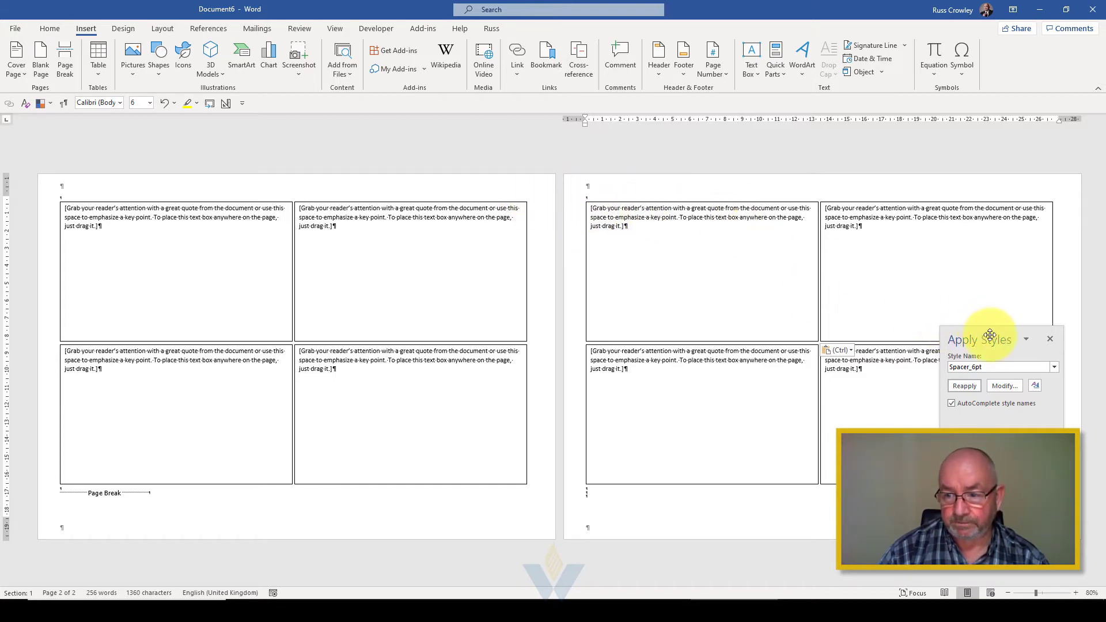
Delete the placeholder text from all four text boxes on the second page.
drag(989, 335, 1003, 461)
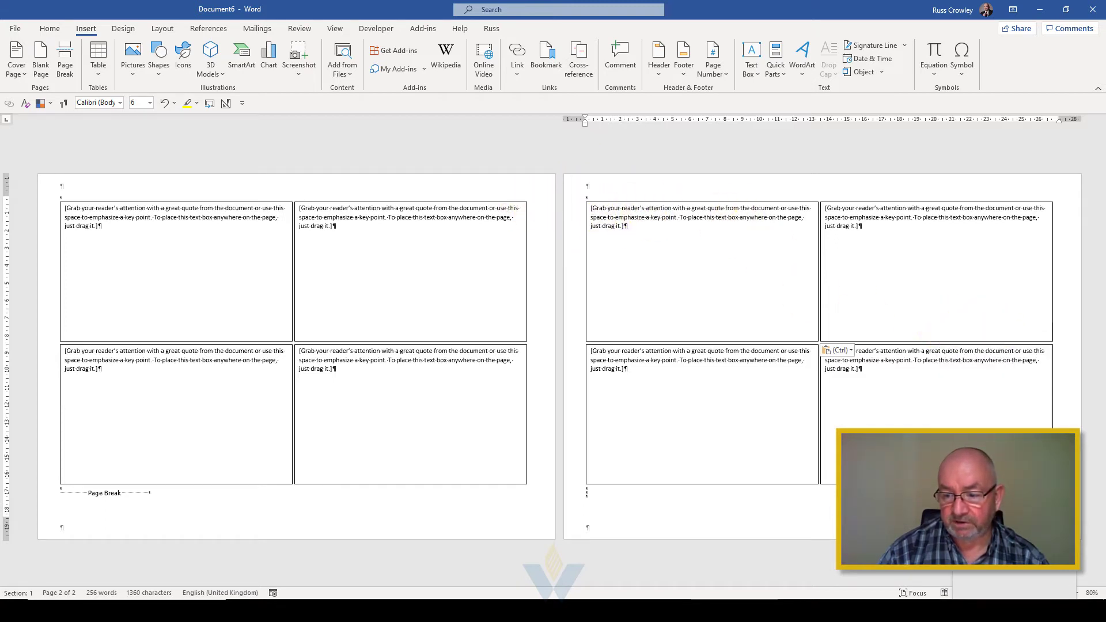
triple_click(654, 228)
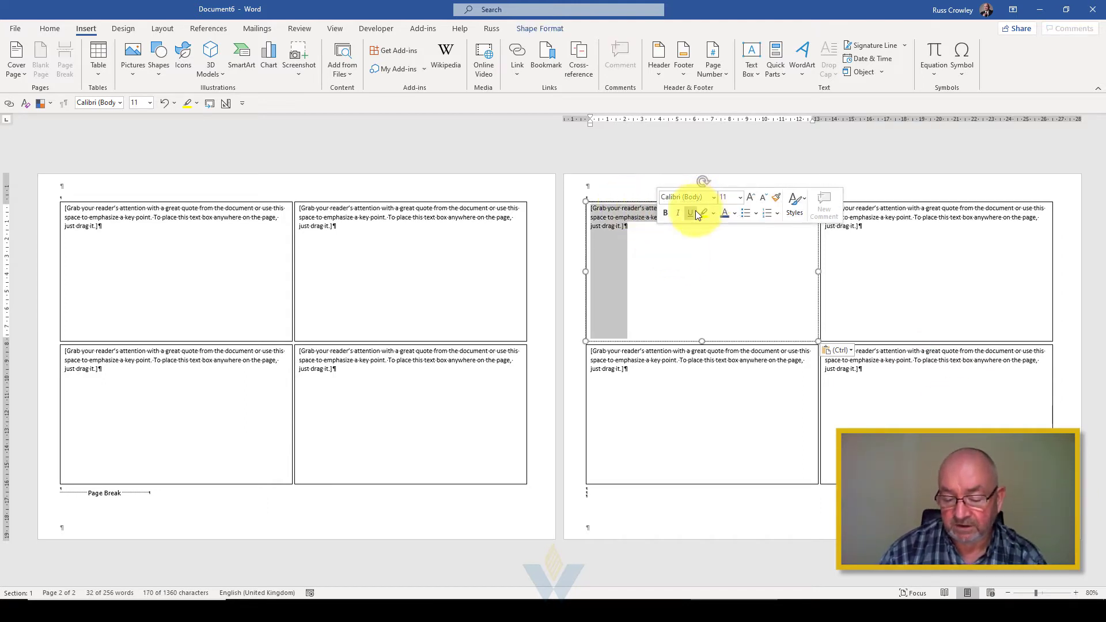
key(Delete)
triple_click(884, 227)
key(Delete)
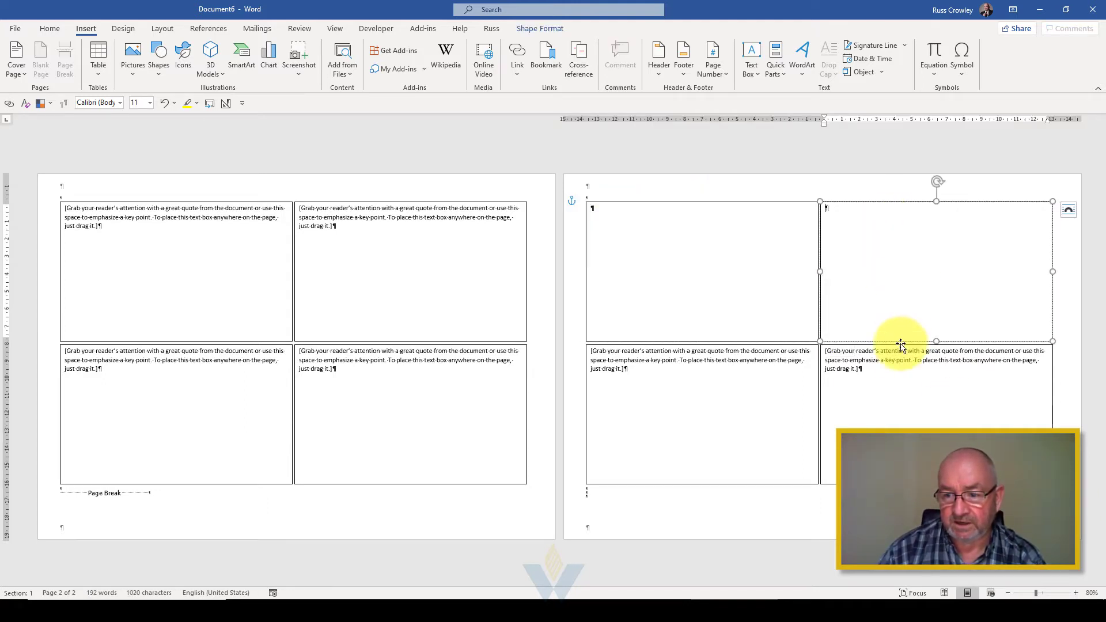
triple_click(901, 363)
key(Delete)
triple_click(734, 369)
key(Delete)
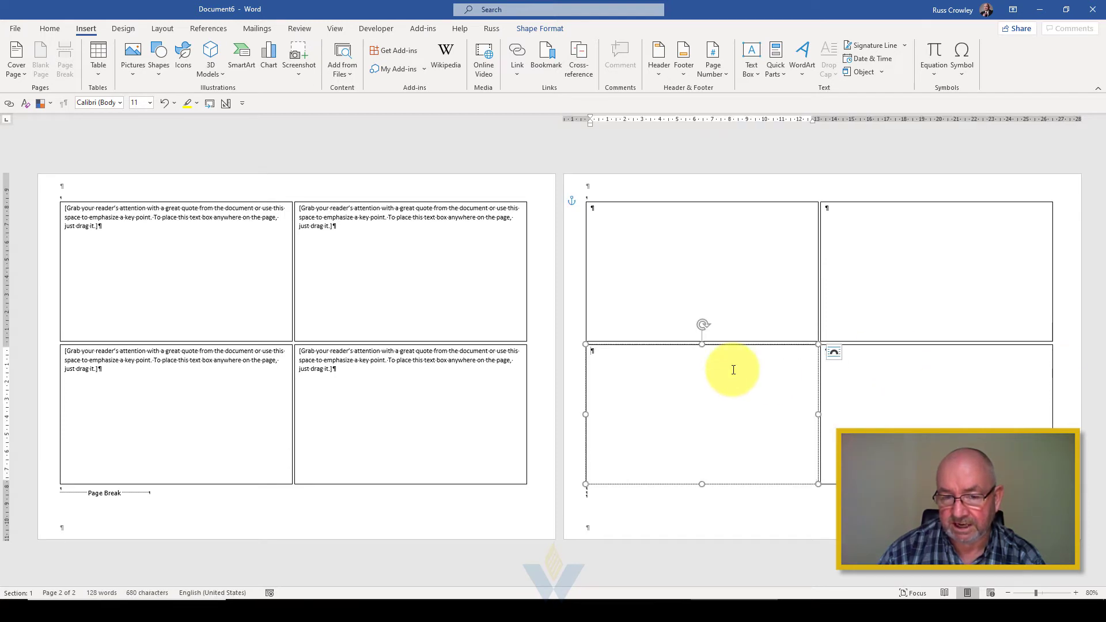
Insert a page break at the last paragraph of the second page to create a third page.
click(672, 249)
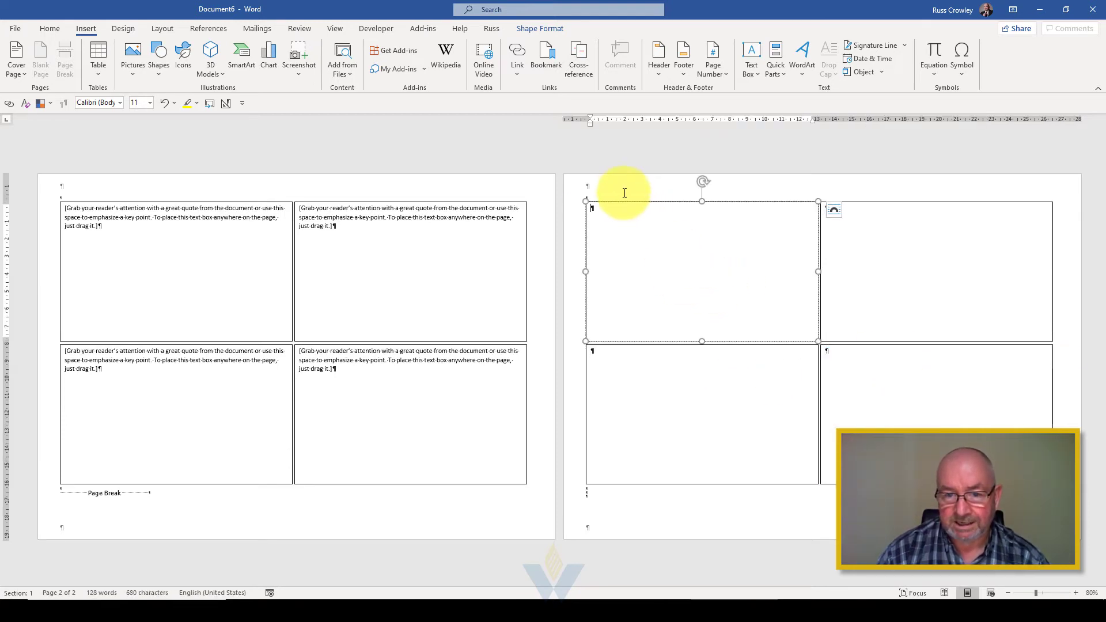
click(599, 197)
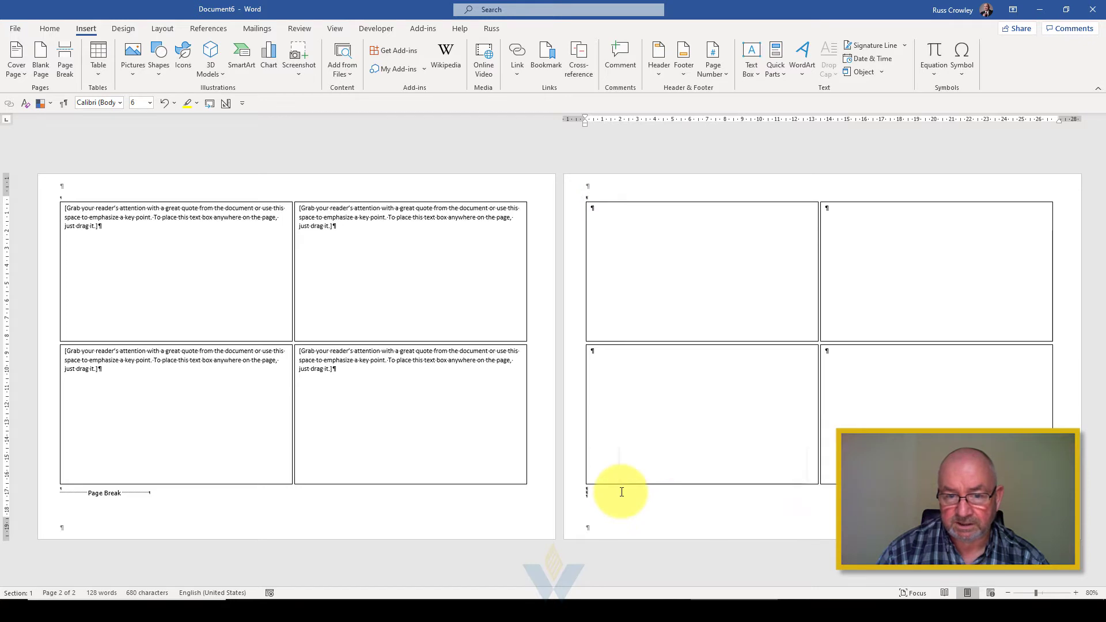
mouse_move(584, 200)
mouse_down()
mouse_move(615, 397)
mouse_move(606, 506)
mouse_up()
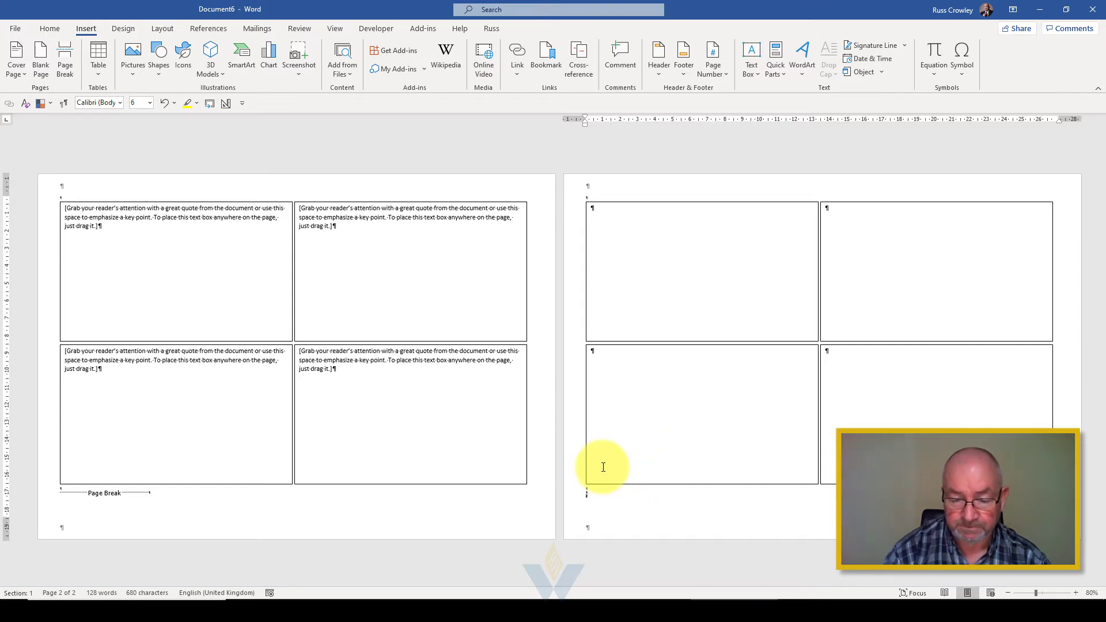
key(ctrl+Return)
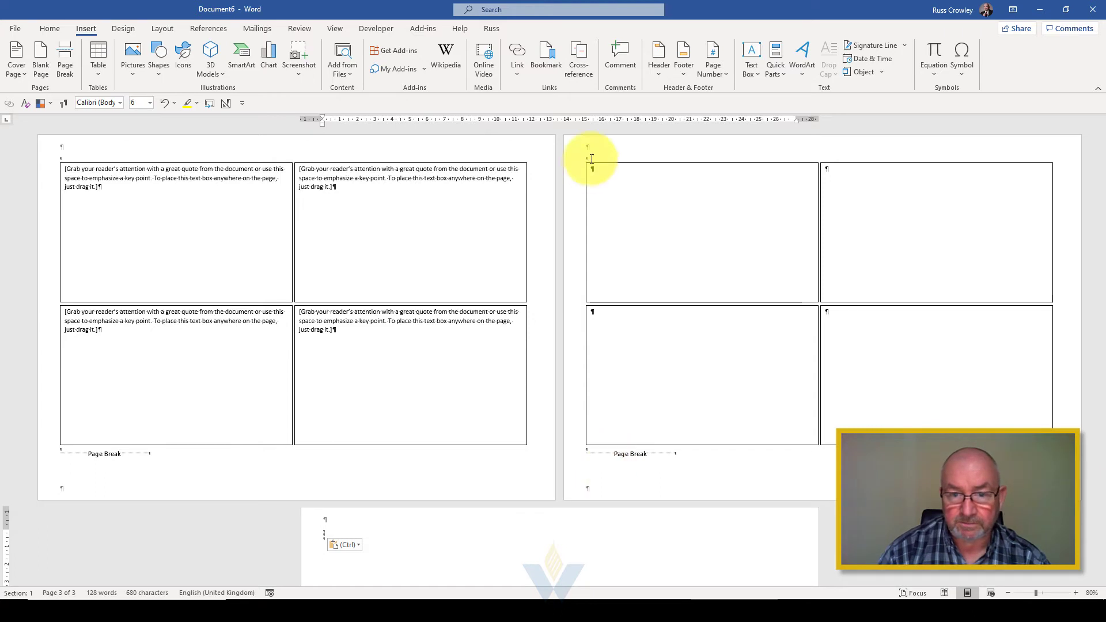
Copy the second page's first paragraph with its four empty text boxes onto page 3, and onto page 4 after another page break.
click(589, 449)
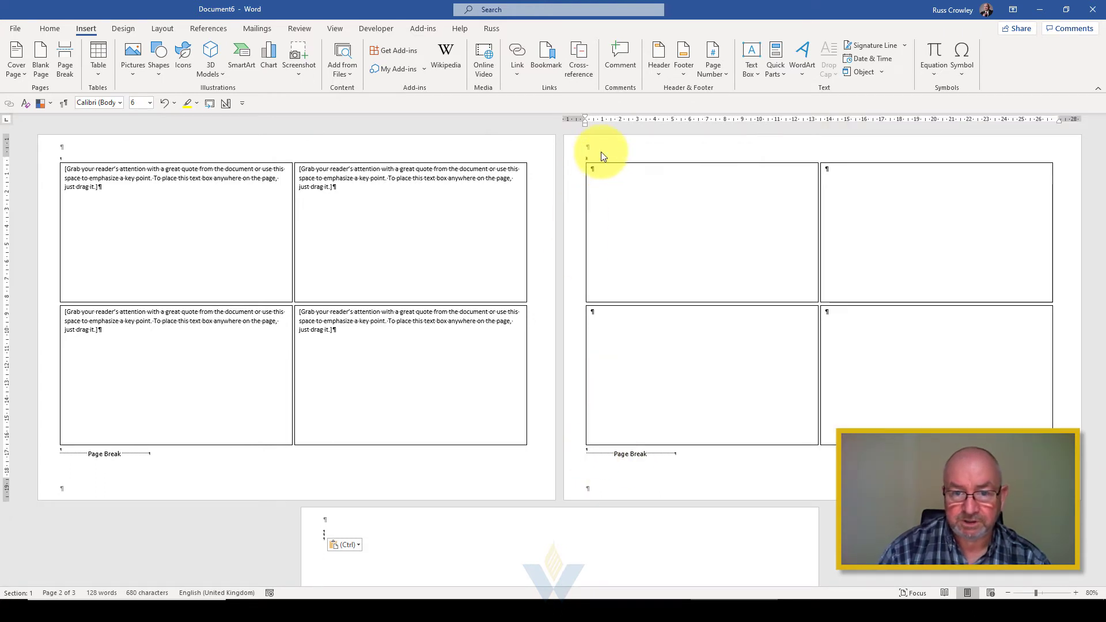
click(600, 151)
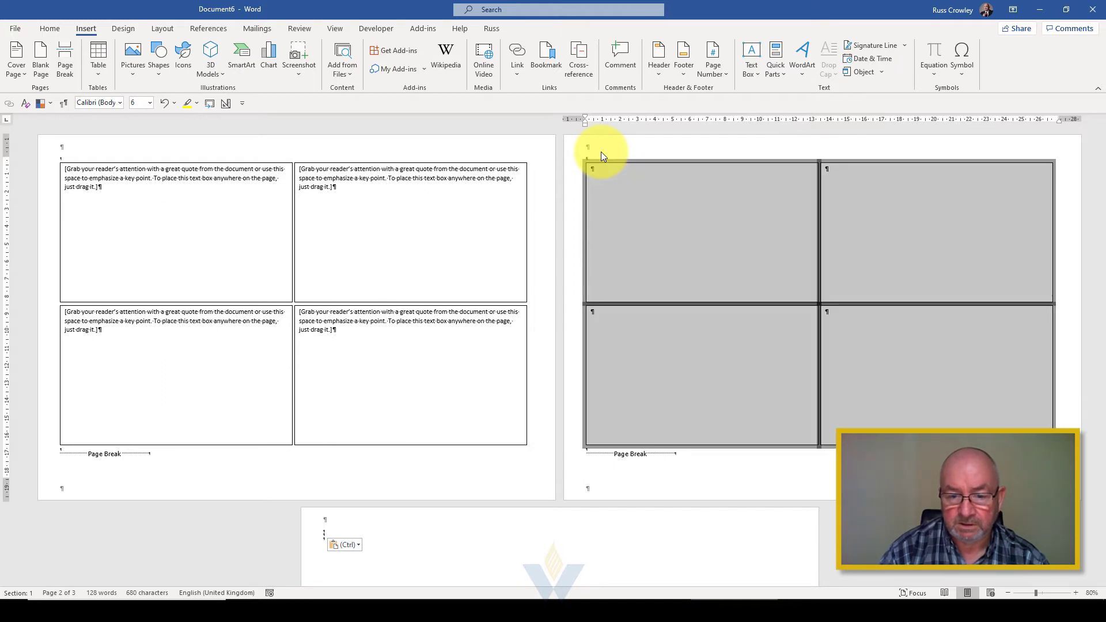
click(358, 525)
key(ctrl+v)
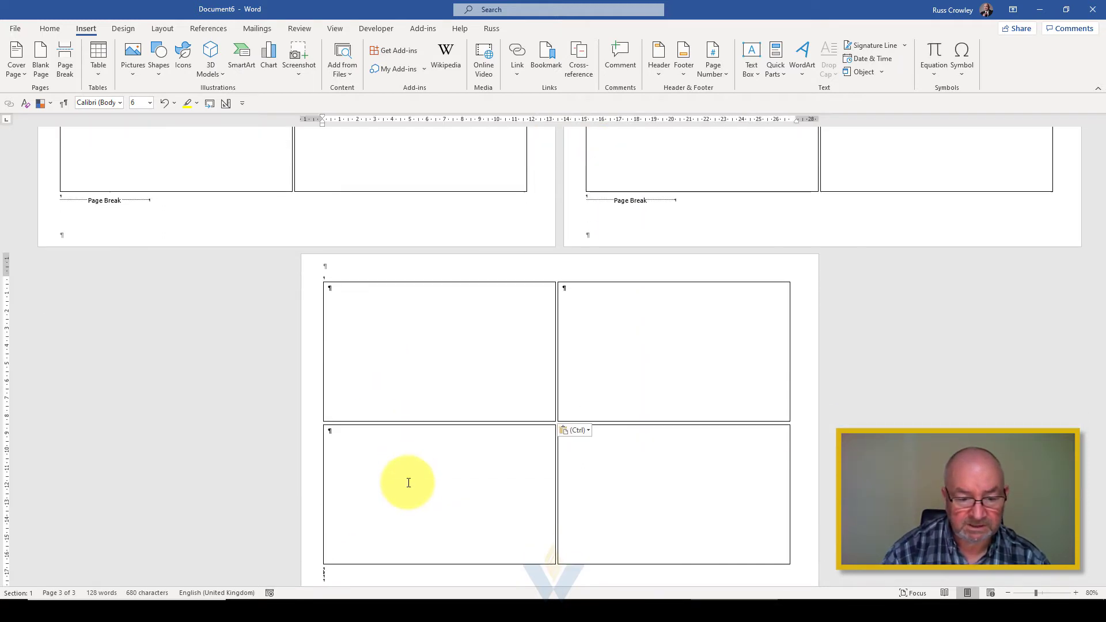
key(ctrl+Return)
key(ctrl+v)
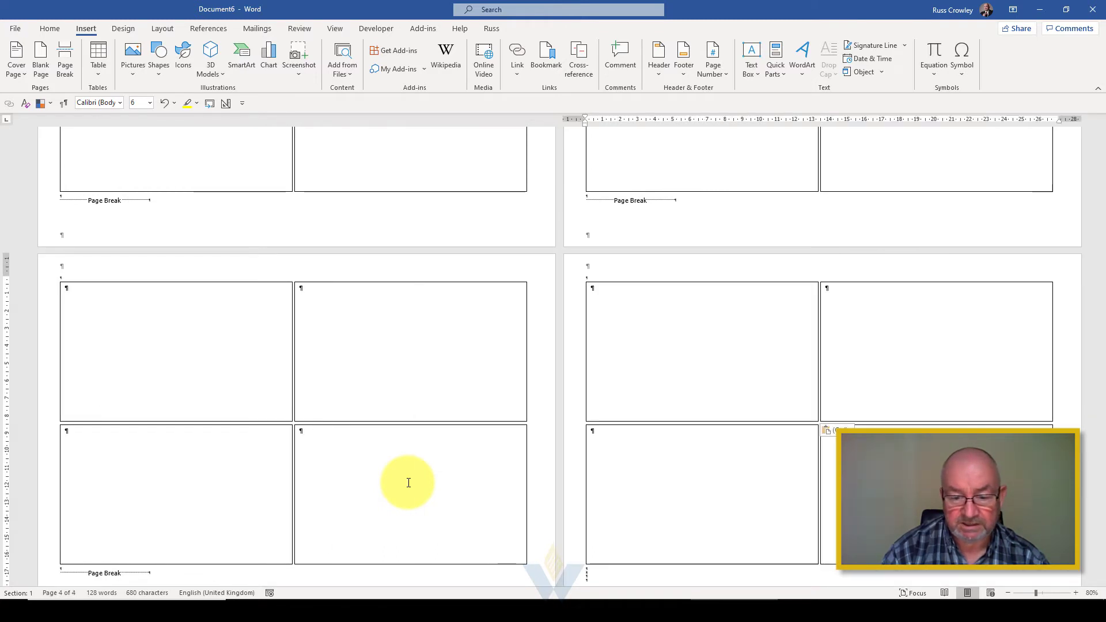
Keep pasting the copied paragraph with its four empty text boxes after page 4 until the document has 36 pages.
key(ctrl+Return)
key(ctrl+v)
key(ctrl+v)
key(ctrl+v)
key(ctrl+v)
key(ctrl+v)
key(ctrl+v)
key(ctrl+v)
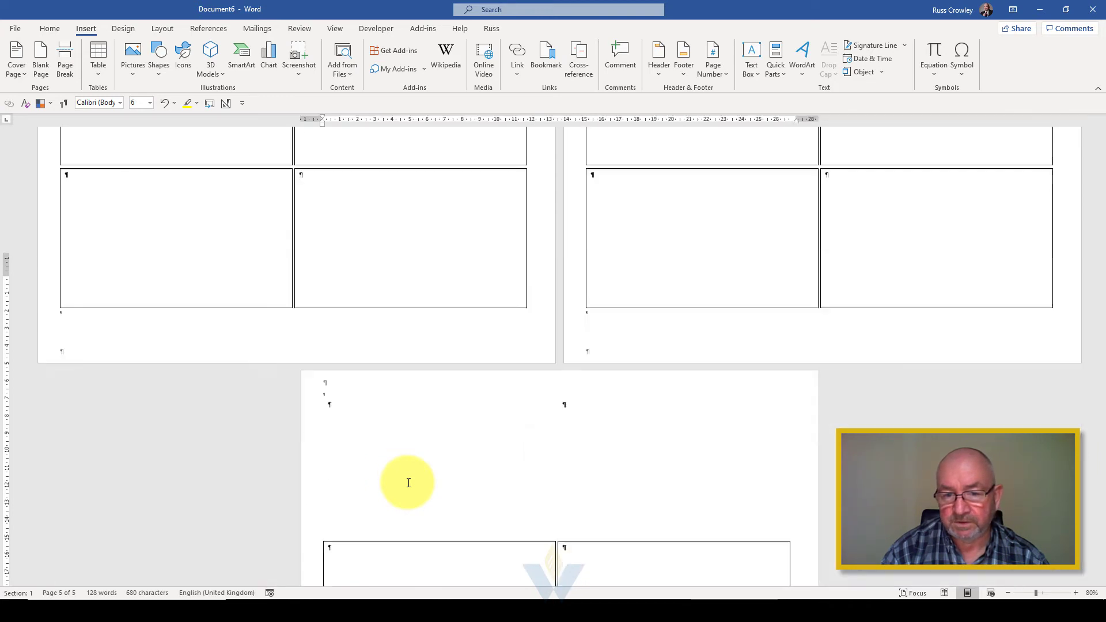
key(ctrl+v)
key(ctrl+v)
key(ctrl+v)
key(ctrl+v)
key(ctrl+v)
key(ctrl+v)
key(ctrl+v)
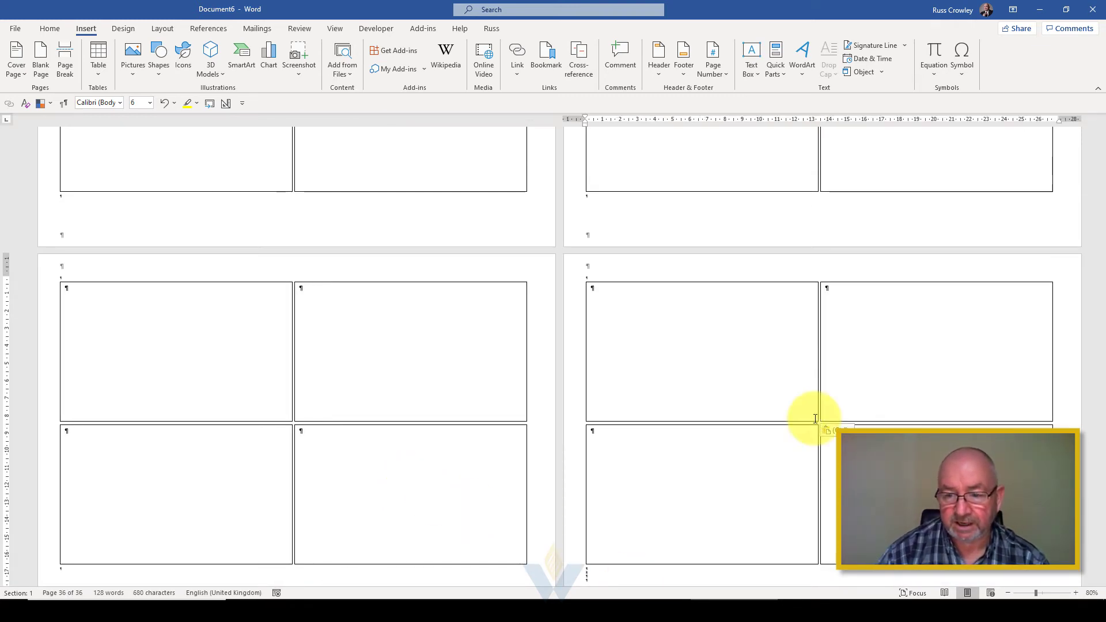
Link the upper-left text box on page 1 to the upper-left text box on page 2.
ctrl+scroll(817, 409, down, 1)
ctrl+scroll(816, 408, down, 3)
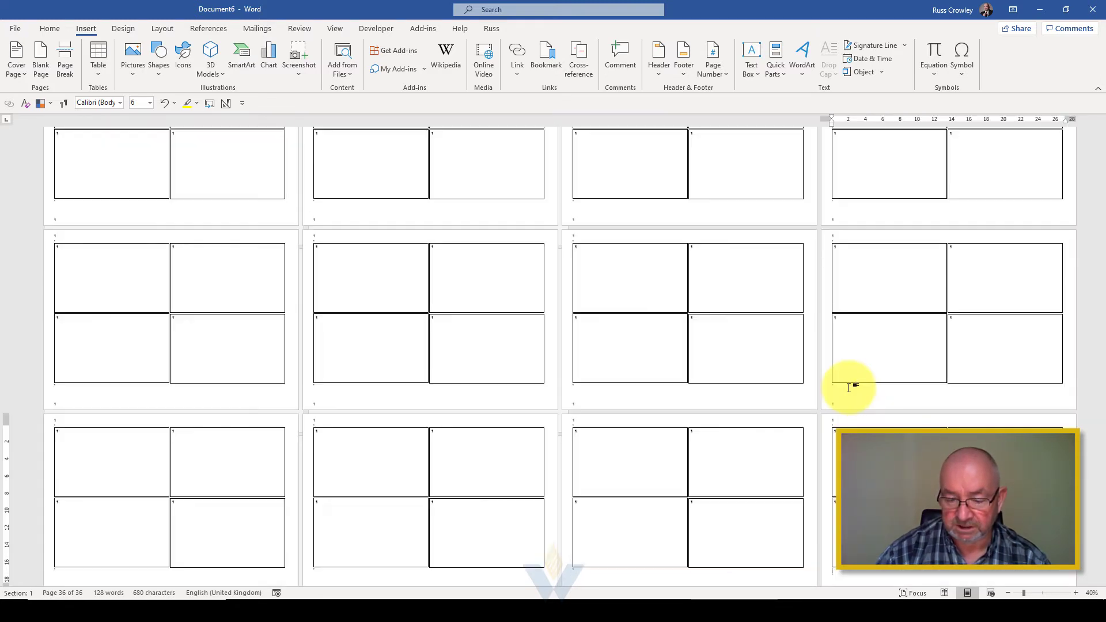
click(850, 384)
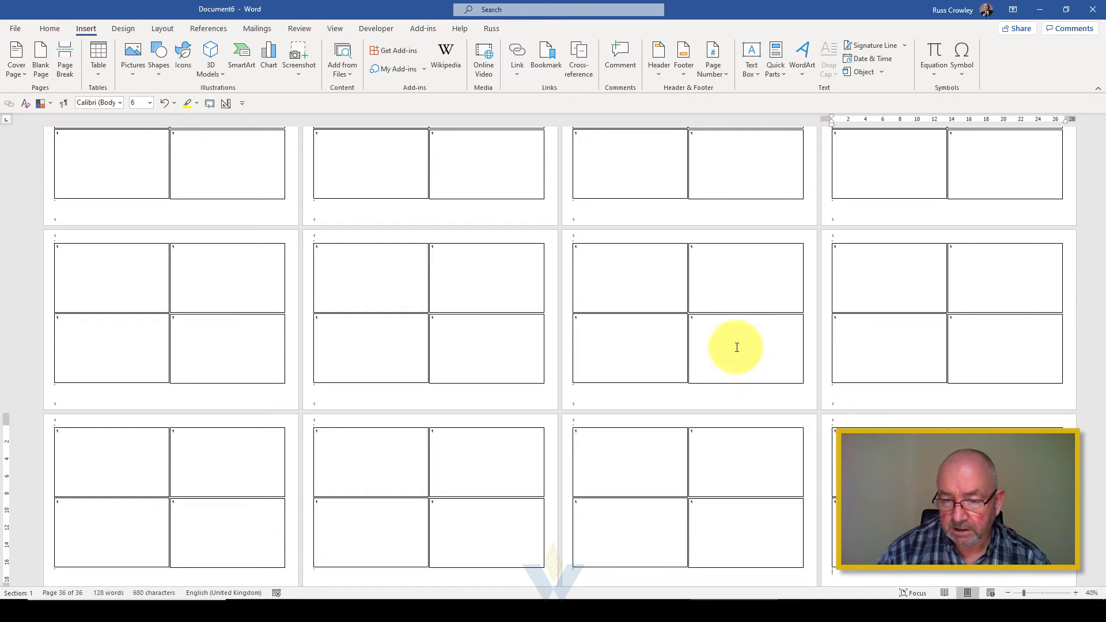
middle_click(826, 486)
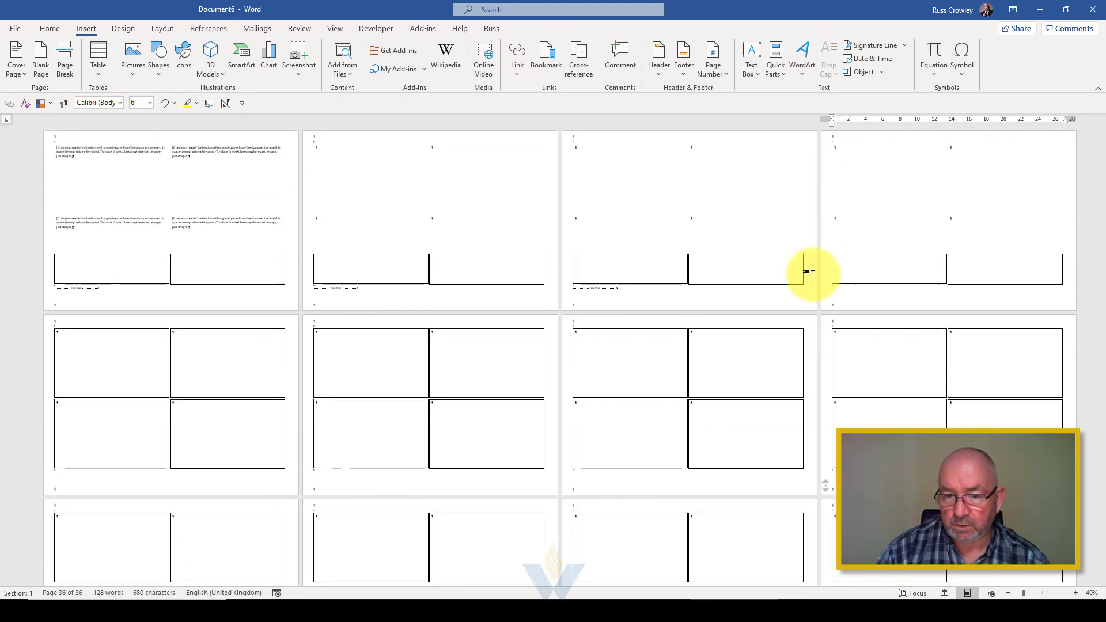
click(133, 146)
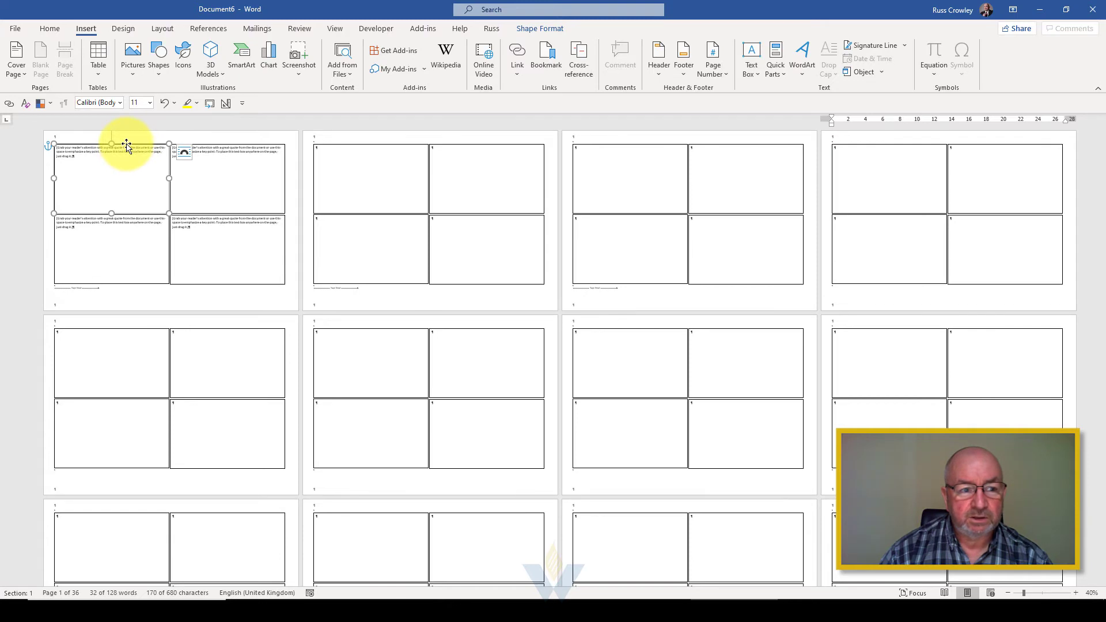
click(549, 27)
click(718, 67)
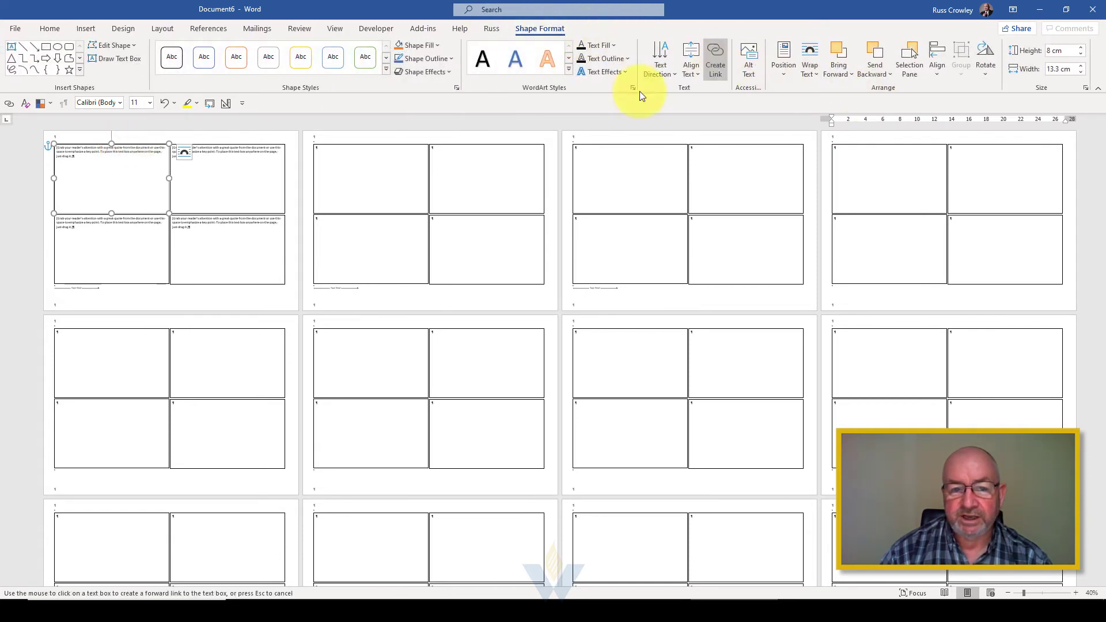
click(374, 167)
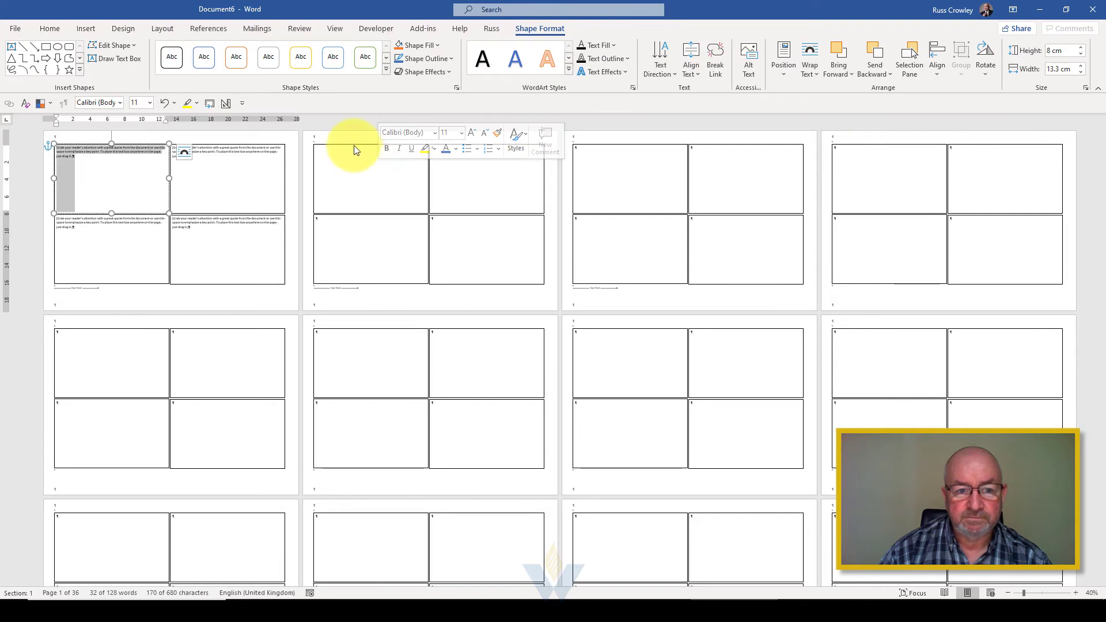
Link the upper-left text box on page 2 to its counterpart on page 3, and that one to page 4's.
click(353, 148)
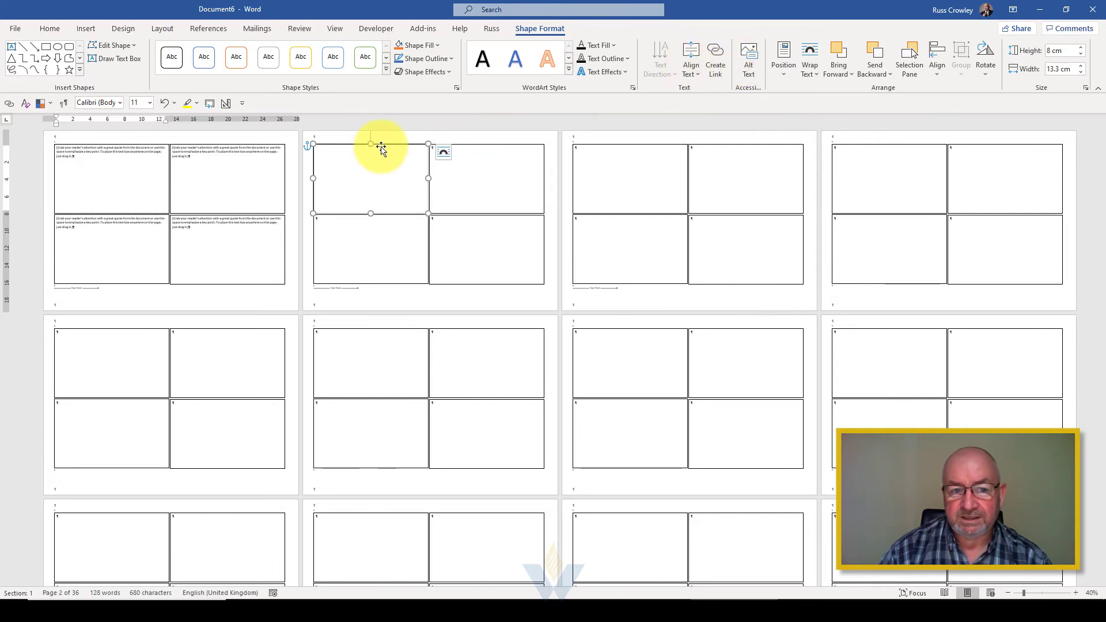
click(716, 65)
click(624, 166)
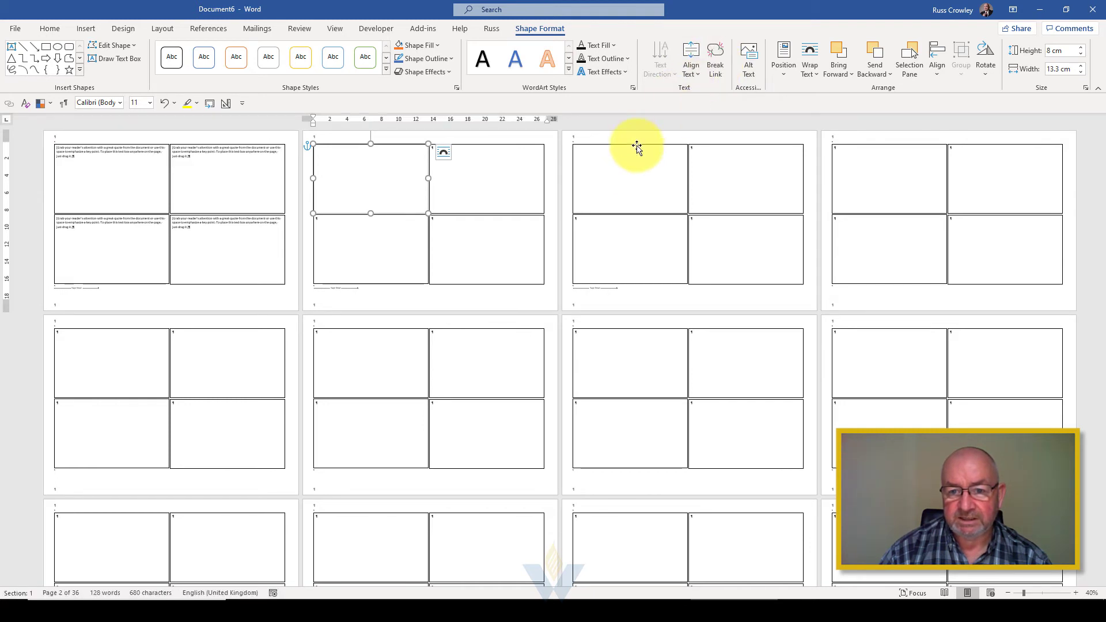
click(638, 148)
click(716, 64)
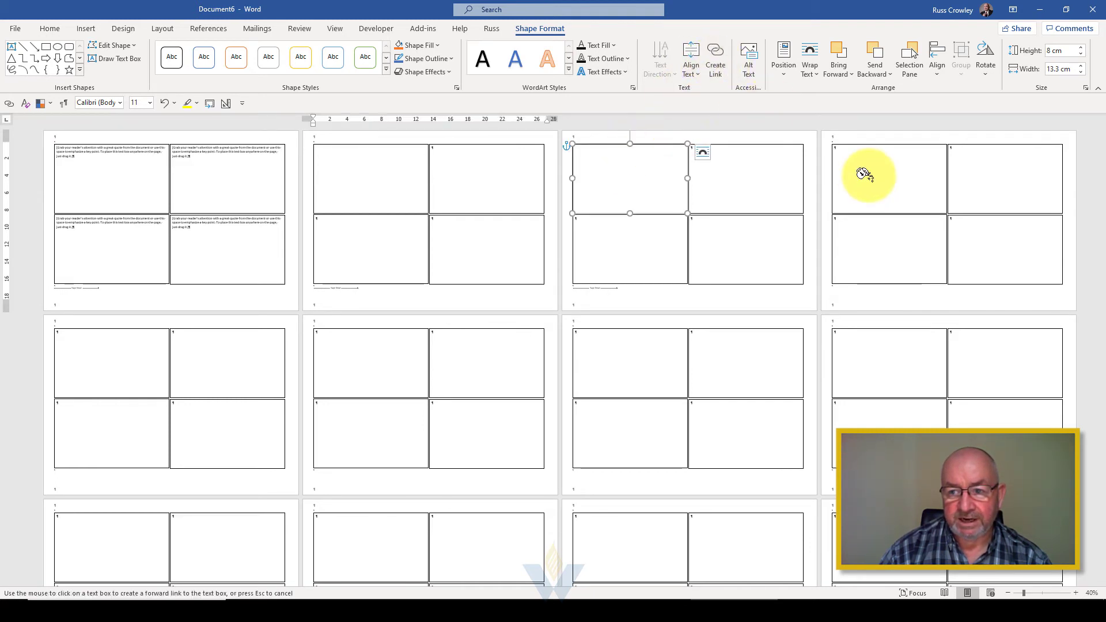
click(864, 174)
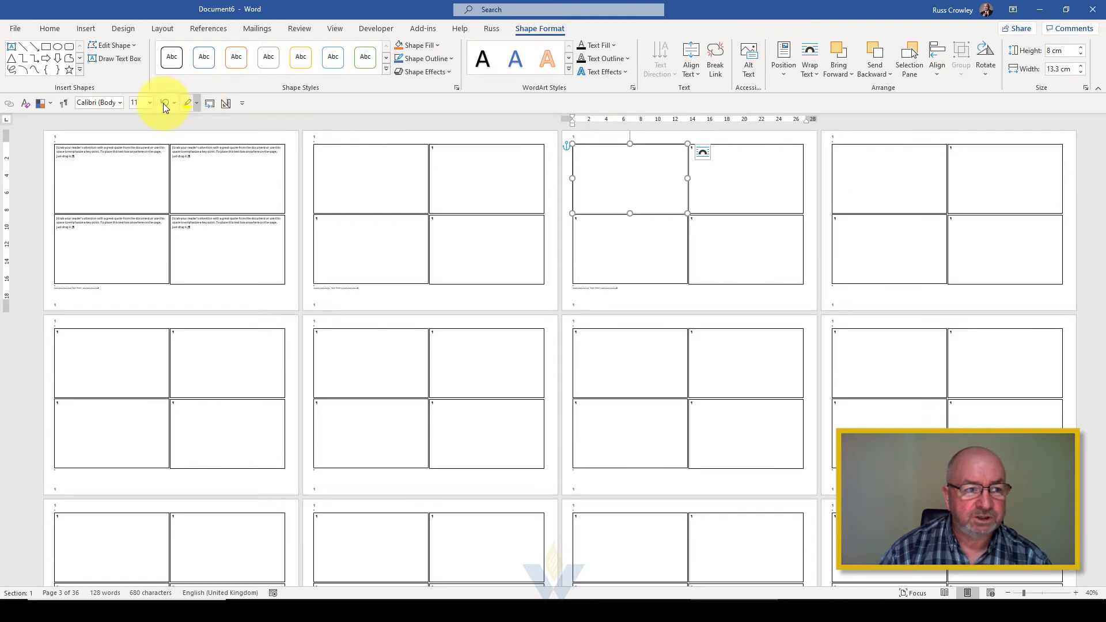
Open the Quick Access Toolbar customization and remove the Create Text Box Link command from it.
right_click(7, 109)
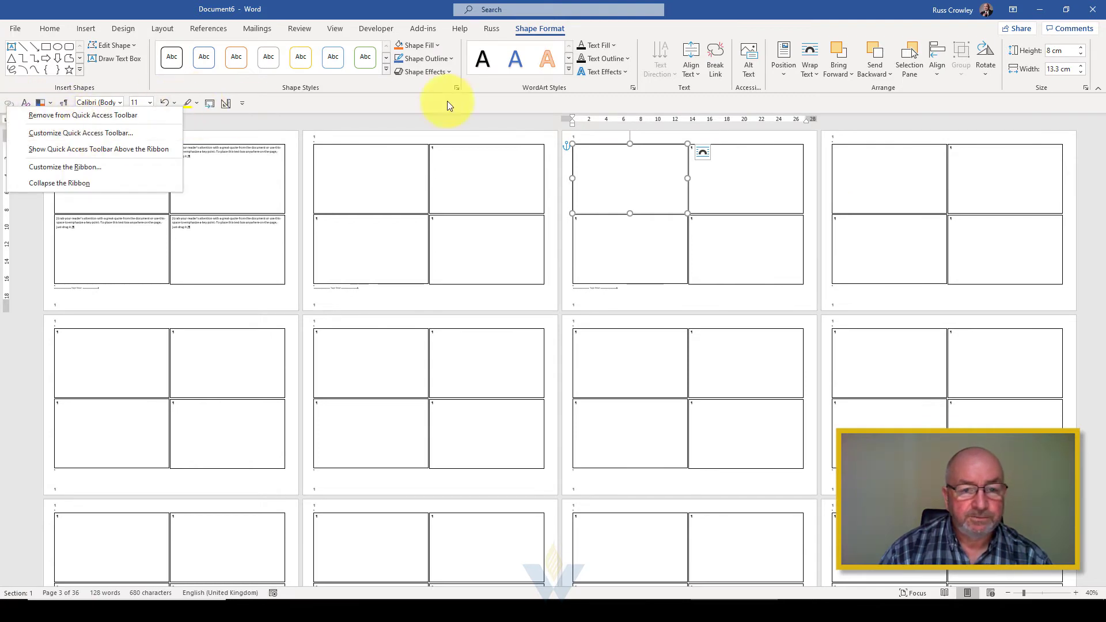
click(422, 105)
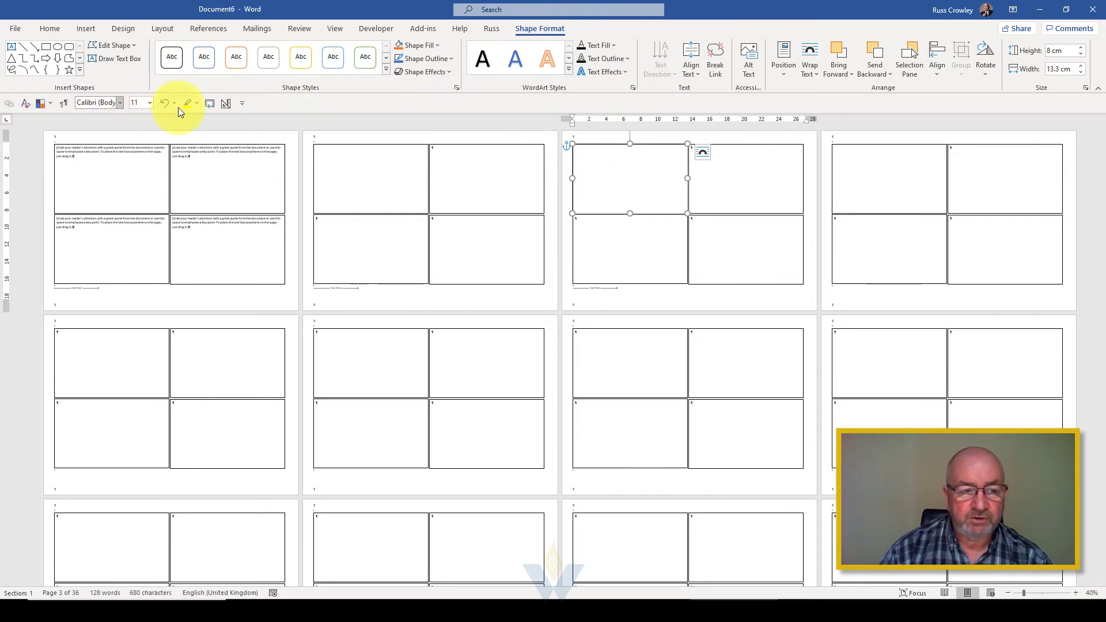
right_click(220, 104)
click(274, 126)
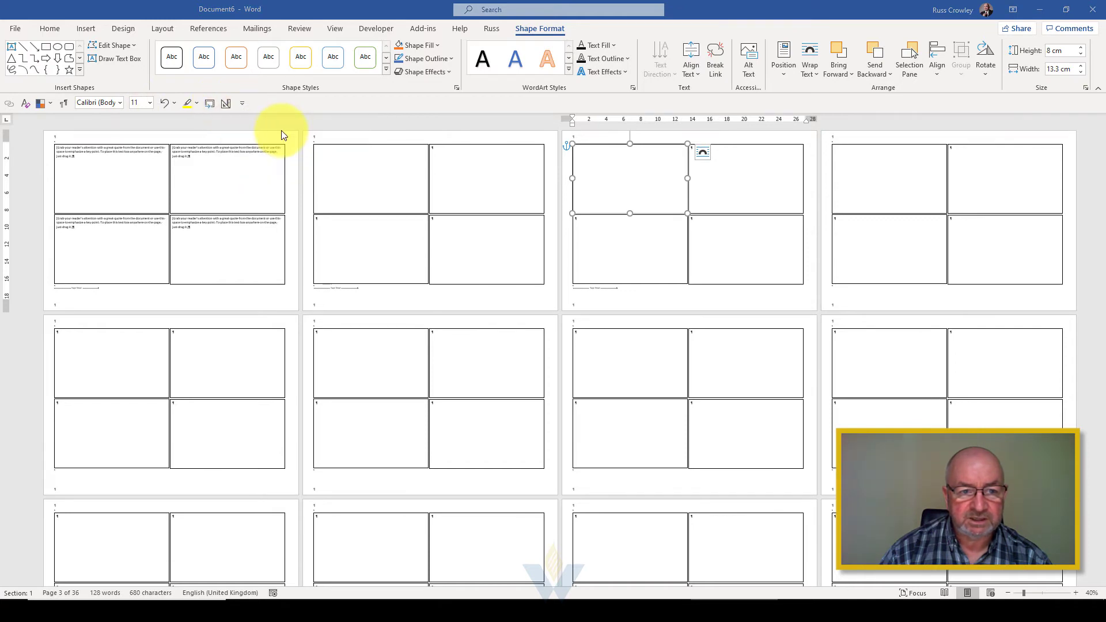
click(694, 194)
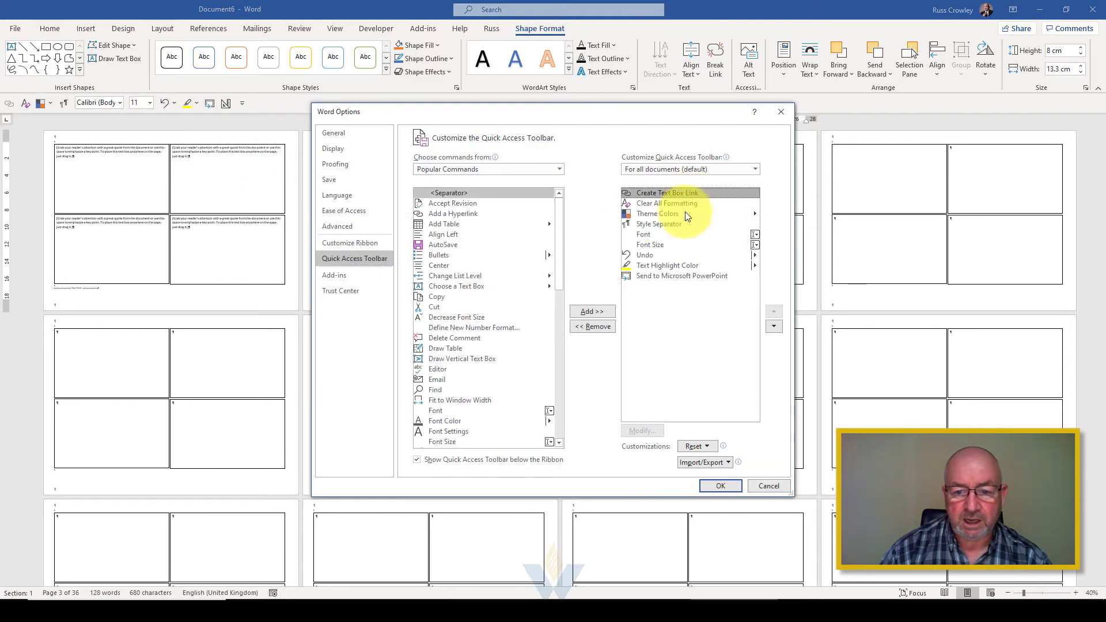
click(593, 327)
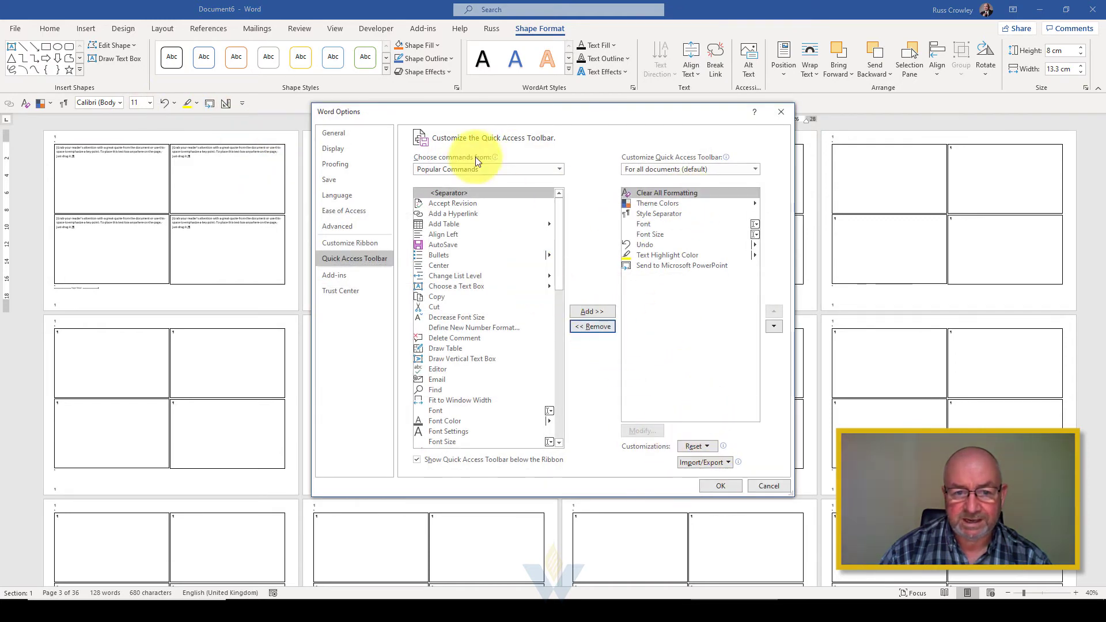
Add Create Text Box Link from All Commands to the Quick Access Toolbar and move it to first place.
click(522, 170)
click(479, 205)
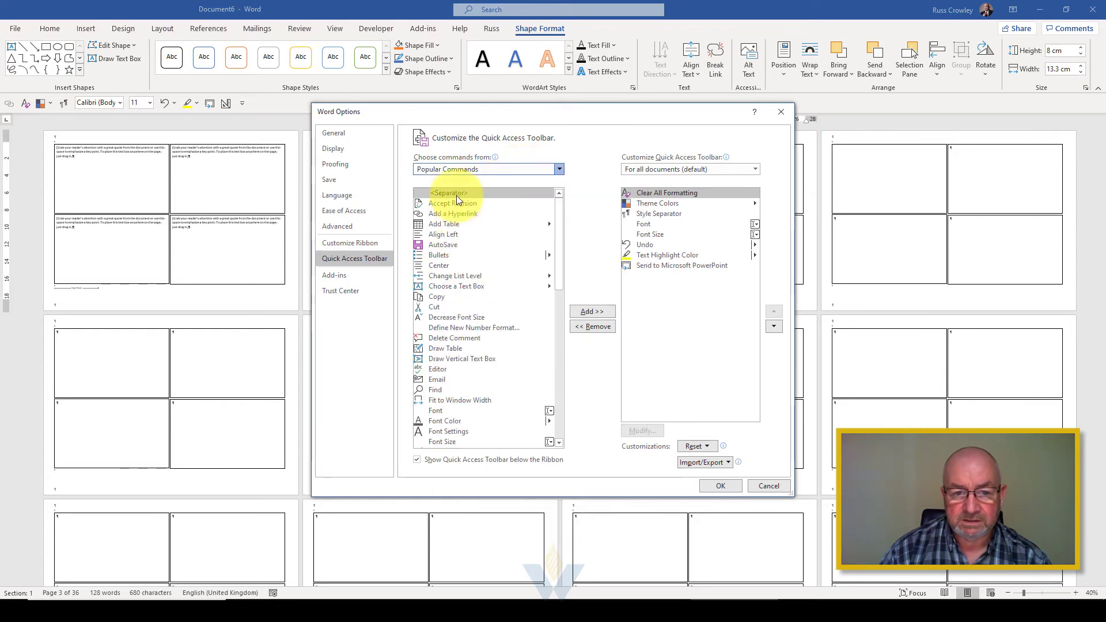
scroll(458, 165, down, 2)
click(448, 224)
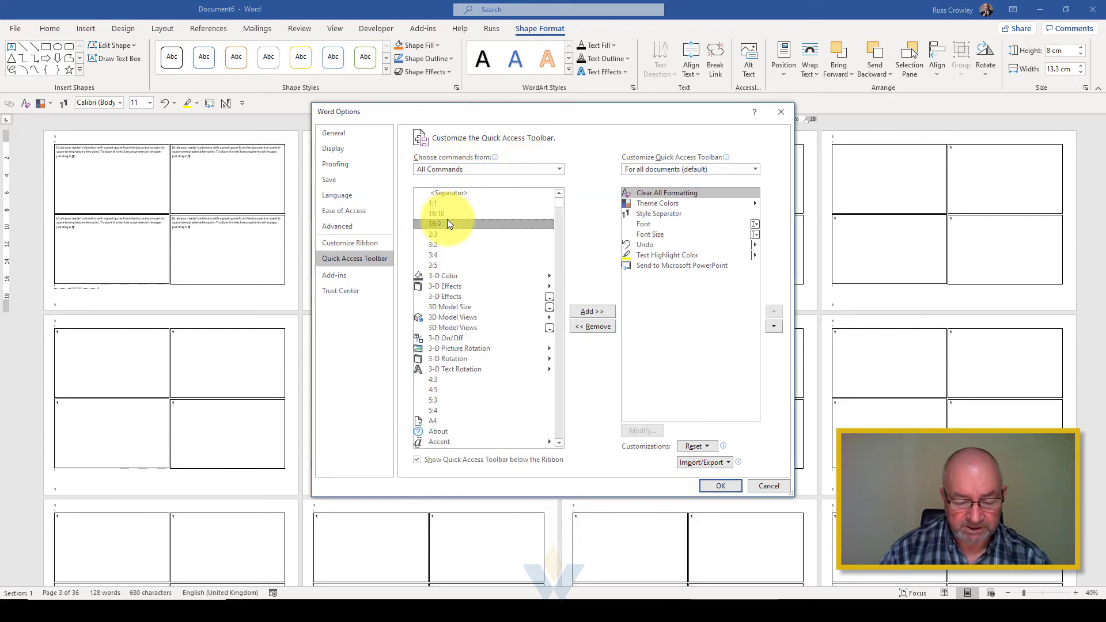
key(d)
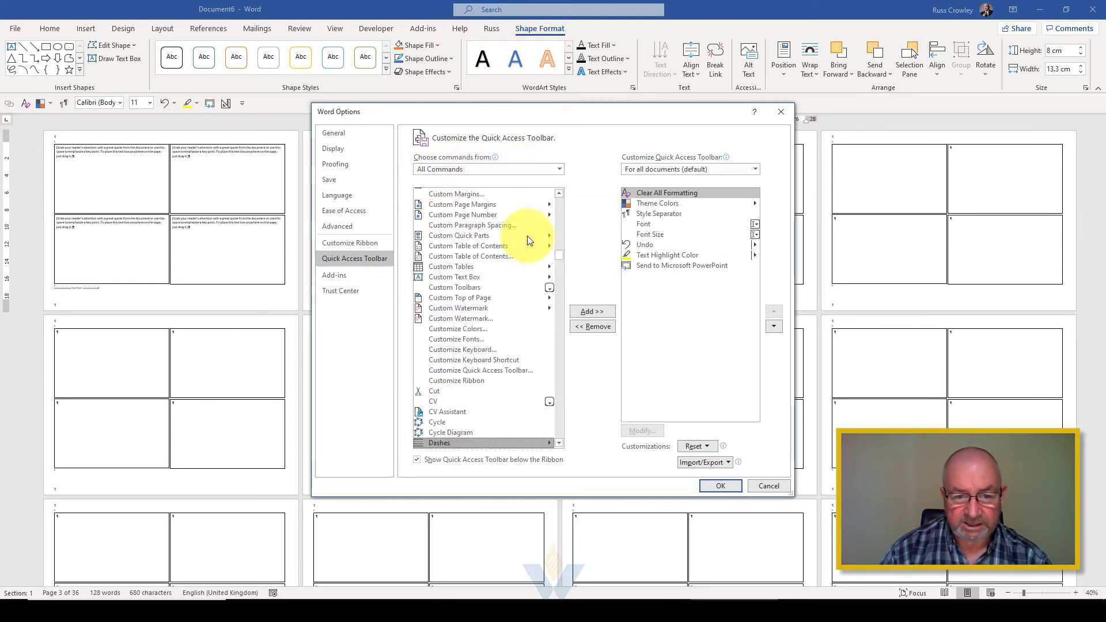
click(558, 206)
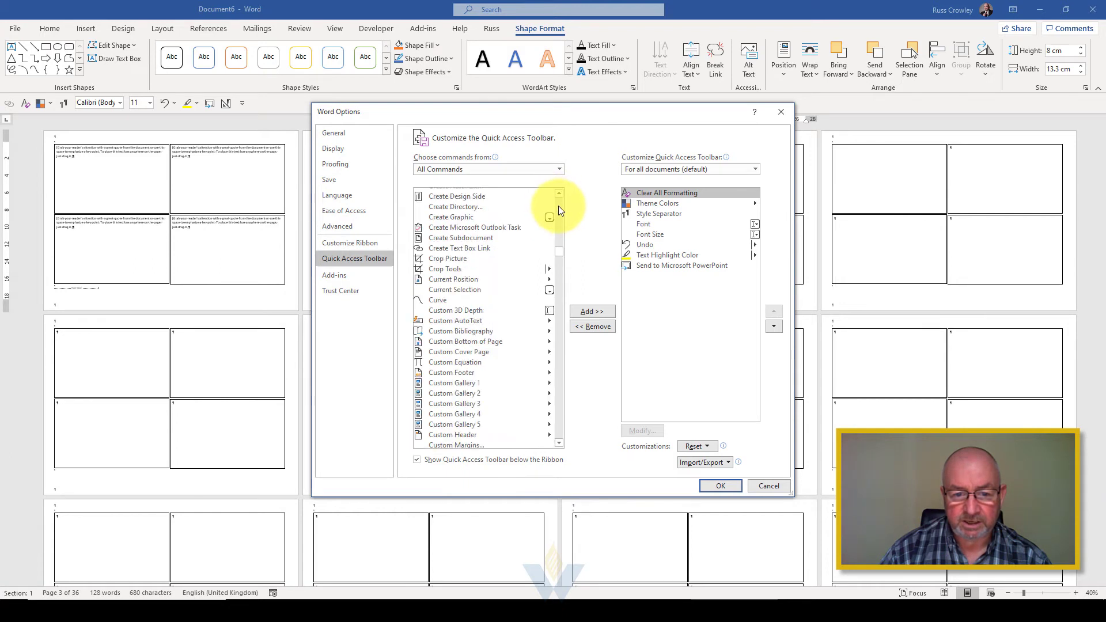
click(476, 247)
click(598, 311)
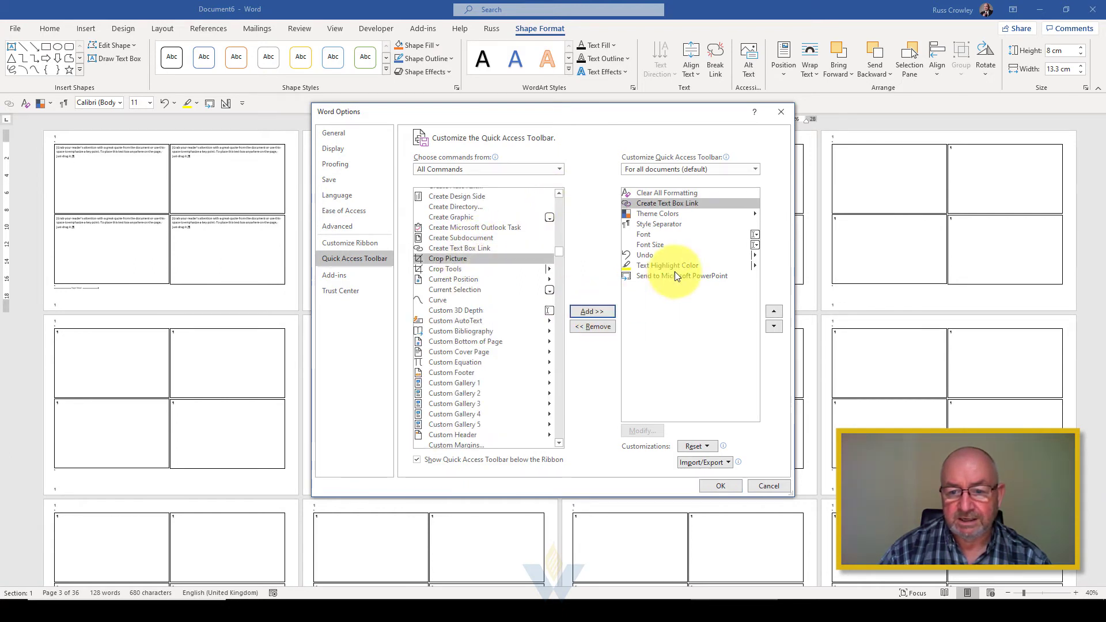
click(774, 314)
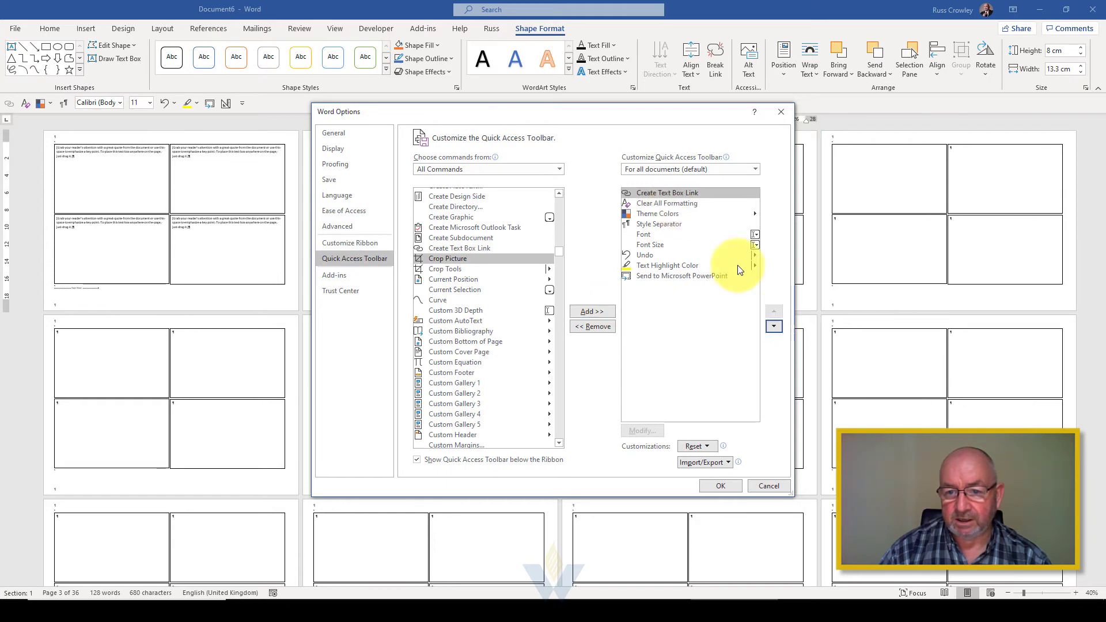
Confirm the toolbar customization and link the upper-left text box on page 4 to the upper-left text box on page 5.
click(721, 484)
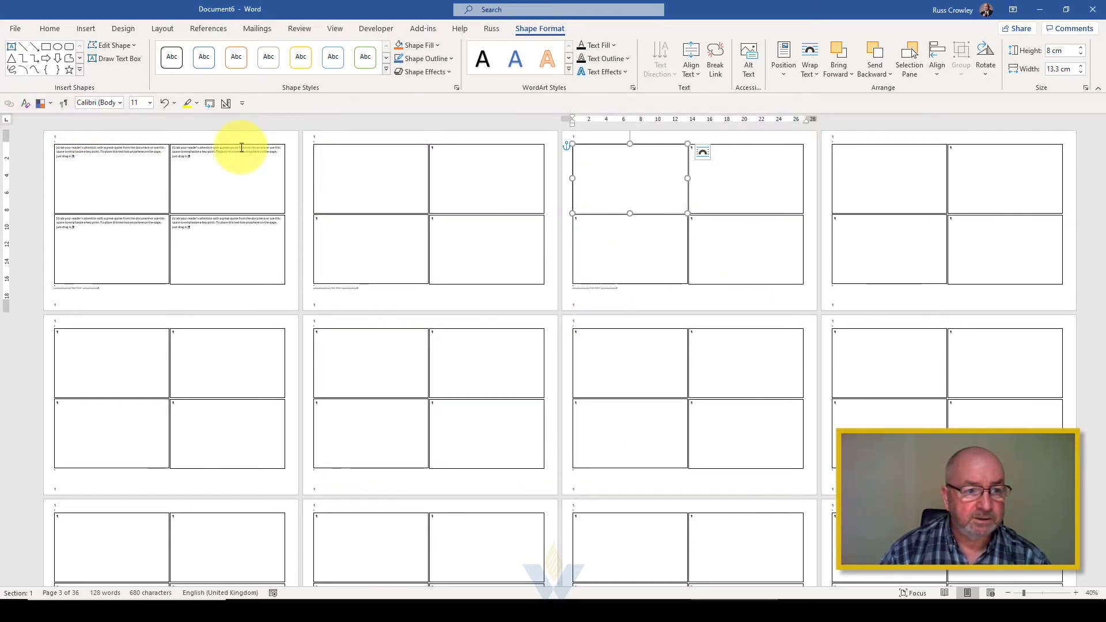
click(679, 137)
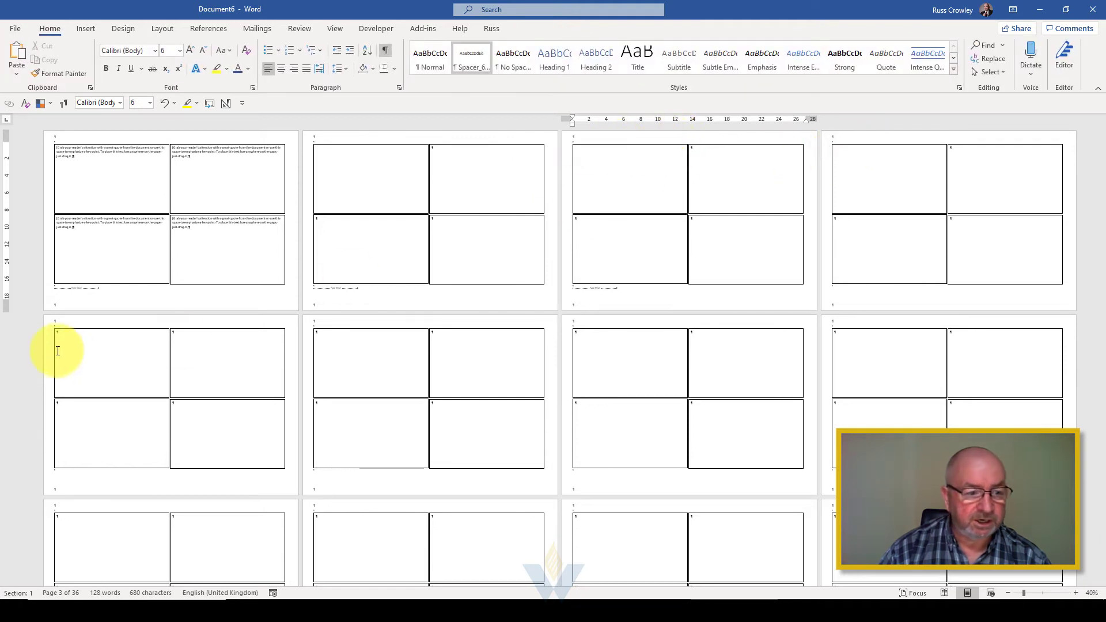
click(853, 150)
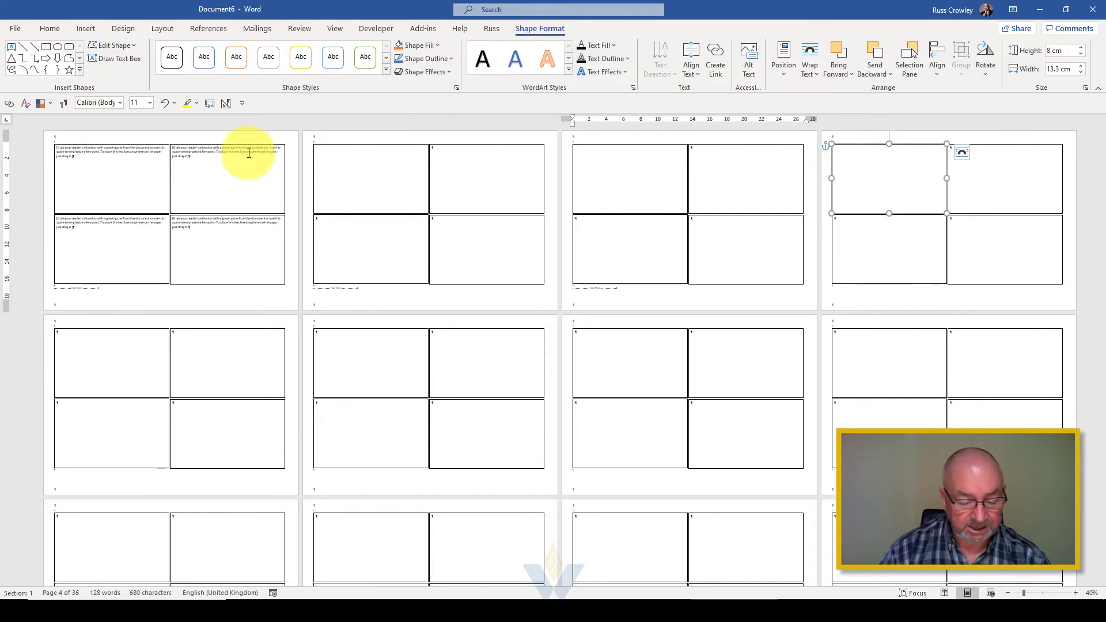
key(alt)
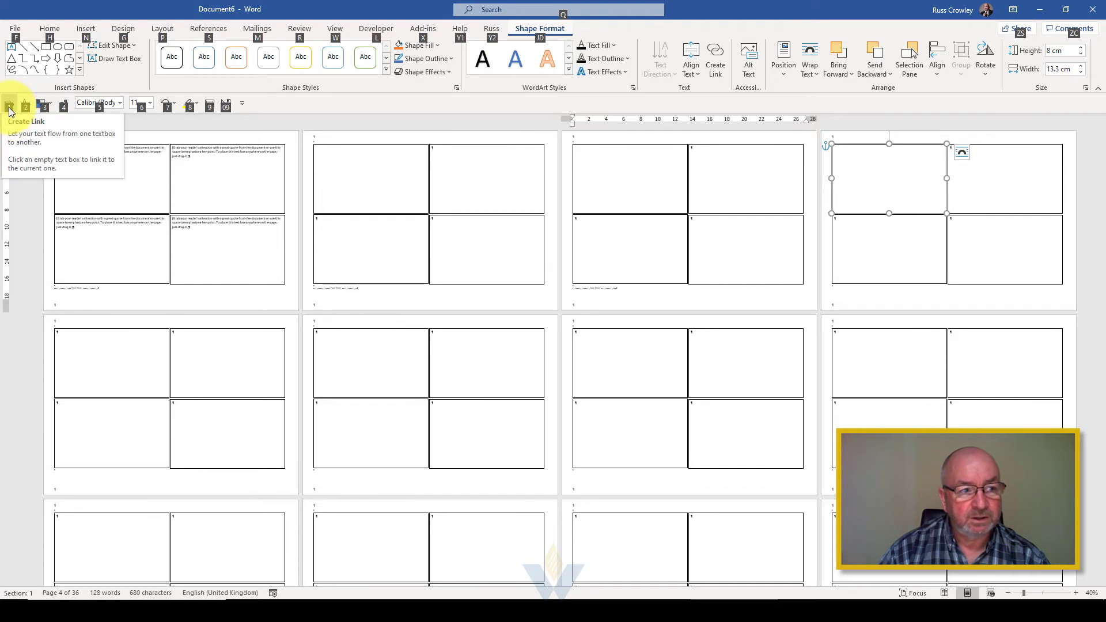
click(9, 104)
click(101, 348)
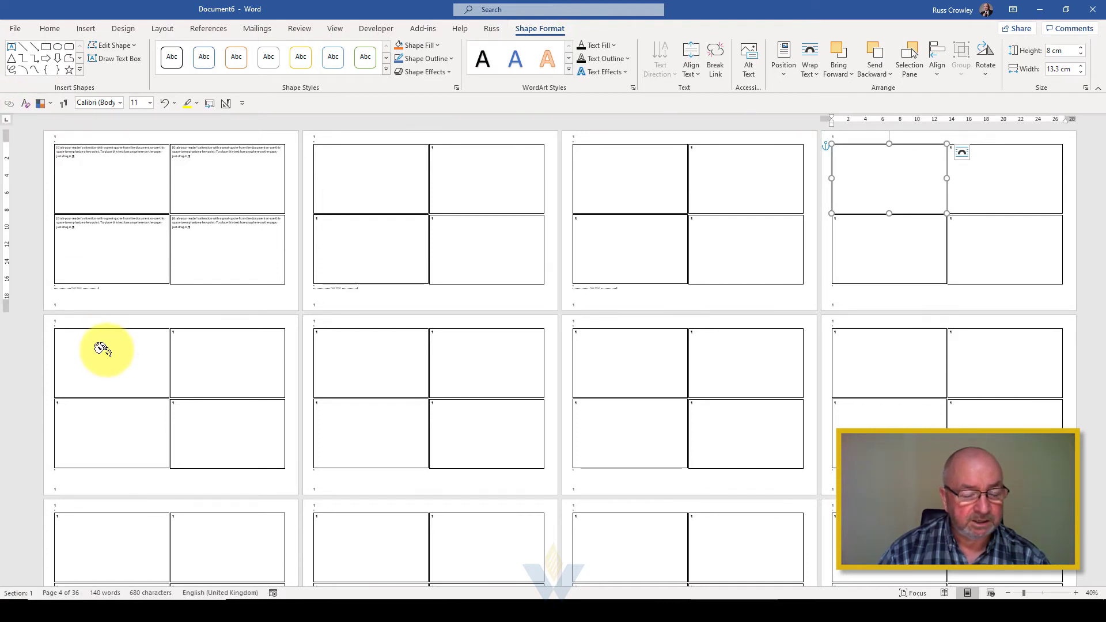
Link page 5's upper-left text box to its counterpart on page 6, and that one to page 7's.
click(110, 329)
key(alt+1)
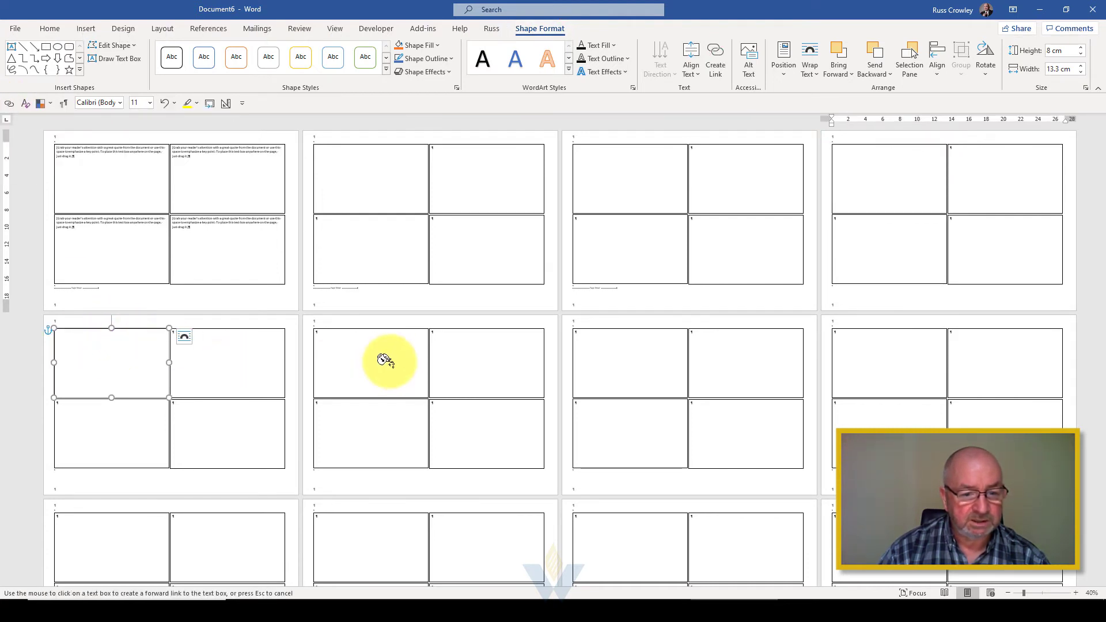
click(387, 361)
click(392, 330)
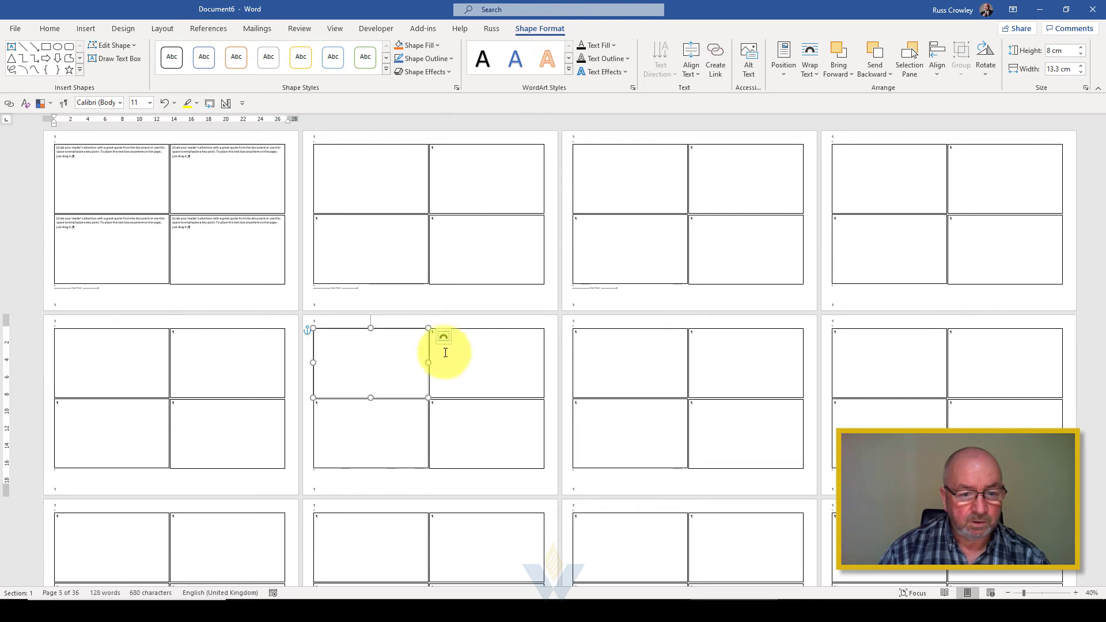
key(alt+1)
click(630, 353)
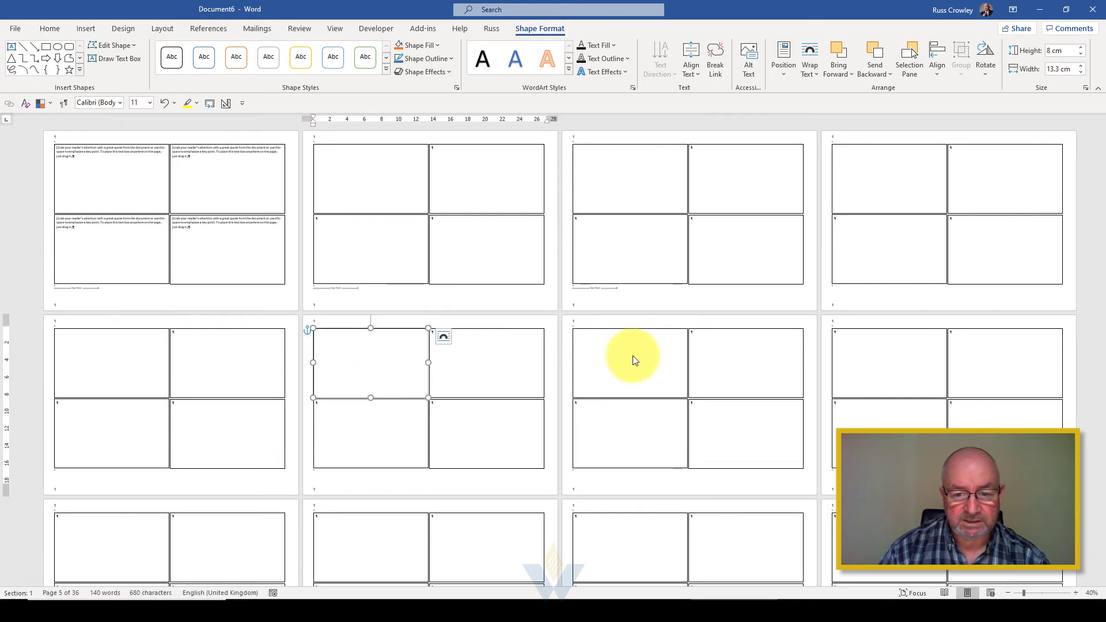
Copy the placeholder text in page 1's upper-left box and paste it repeatedly below itself, filling the linked boxes into page 4.
click(80, 162)
key(ctrl+c)
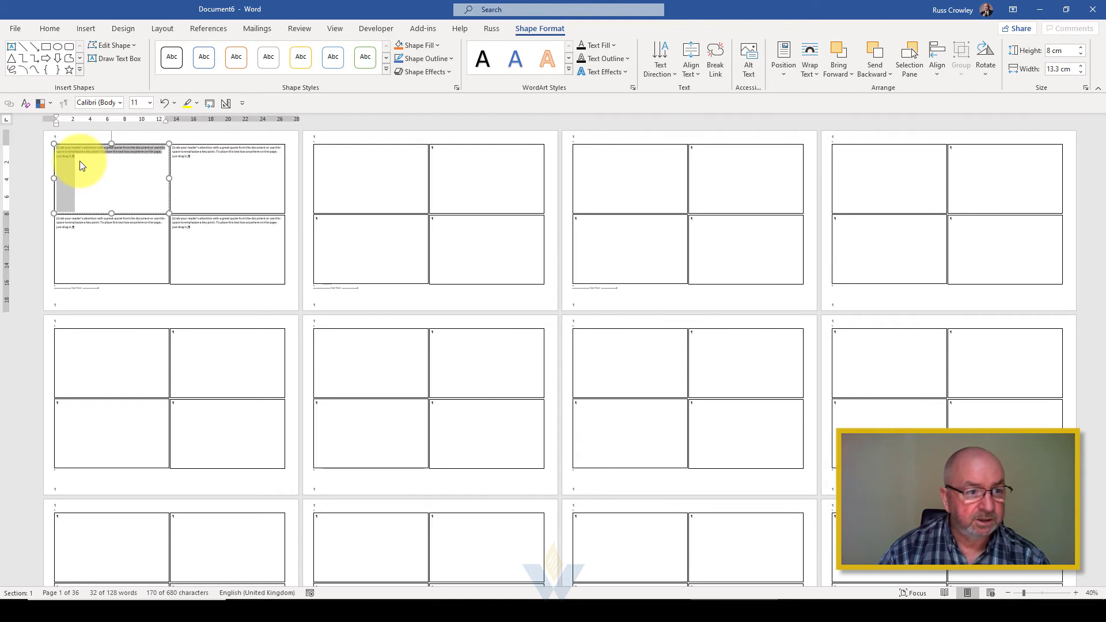
click(79, 159)
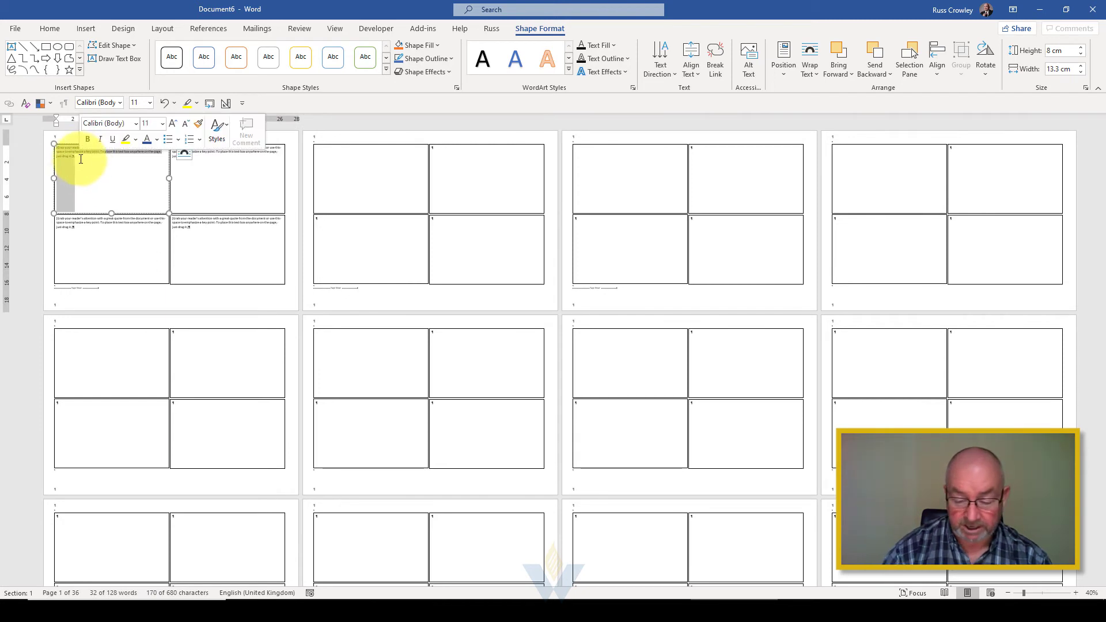
key(Return)
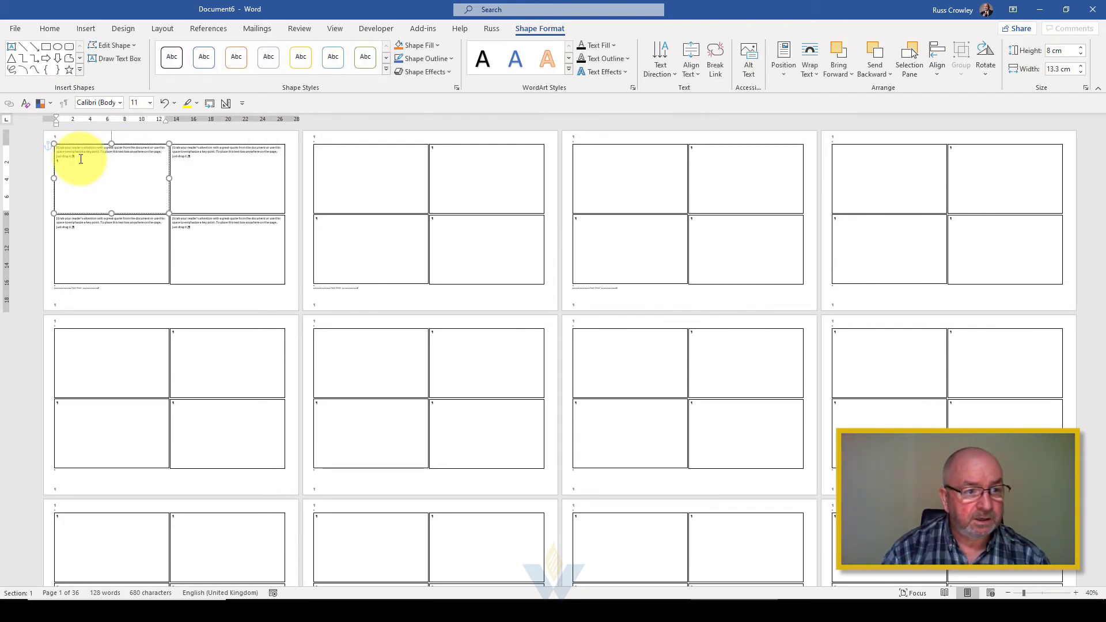
key(ctrl+v)
key(ctrl+v)
key(ctrl+v)
key(ctrl+v)
key(ctrl+v)
key(ctrl+v)
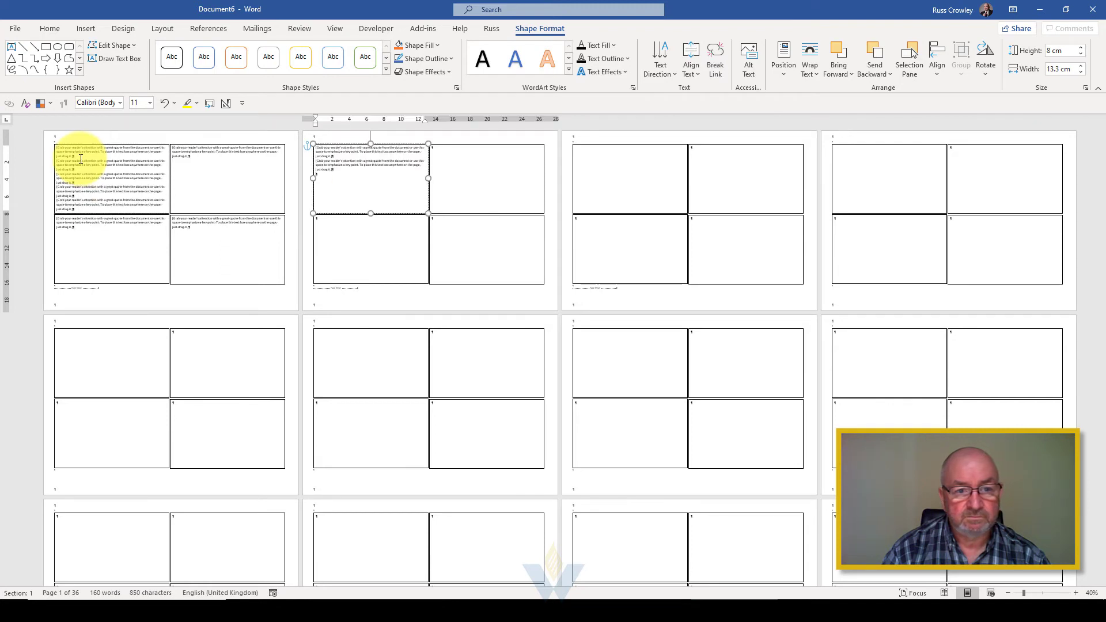
key(ctrl+v)
key(ctrl+v)
key(ctrl+v)
key(ctrl+v)
key(ctrl+v)
key(ctrl+v)
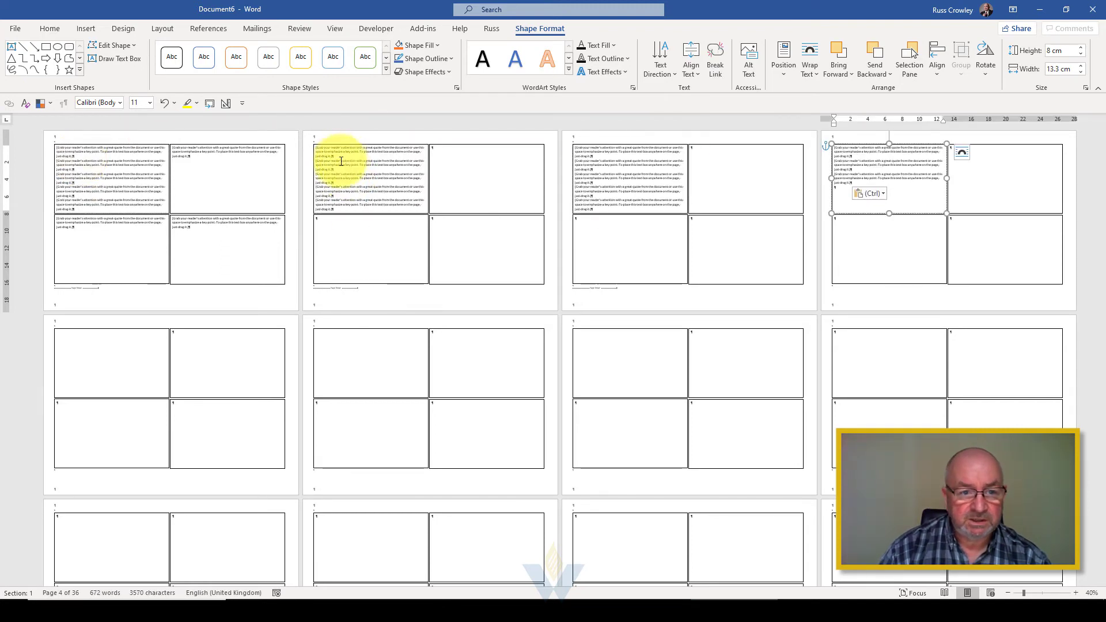
Copy all the text in page 2's upper-left box and paste it repeatedly after the text on page 4, filling the chain through page 7.
drag(340, 157, 353, 210)
key(ctrl+c)
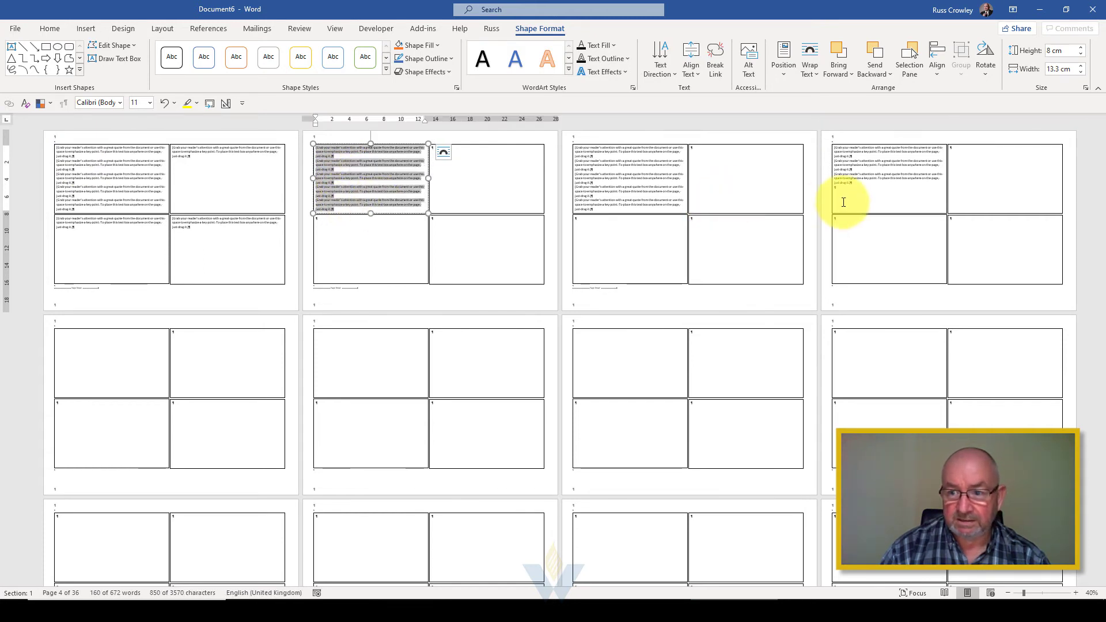
click(842, 190)
key(ctrl+v)
key(ctrl+v)
key(ctrl+v)
key(ctrl+v)
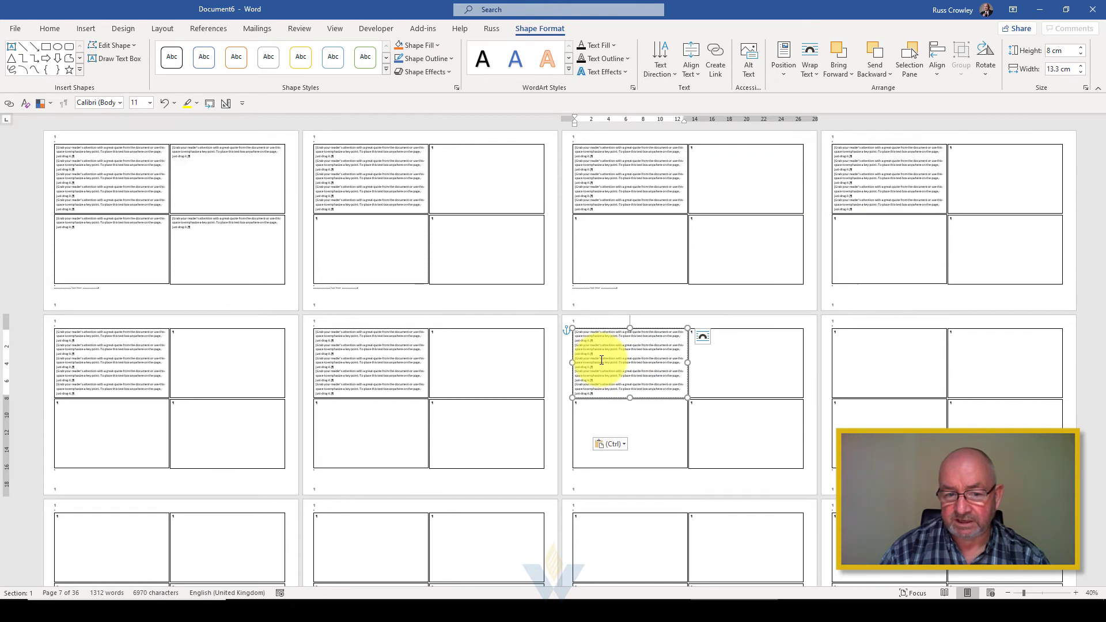
Undo the last pastes and refill the linked upper-left boxes through page 7 from the end of the text on page 6.
key(ctrl)
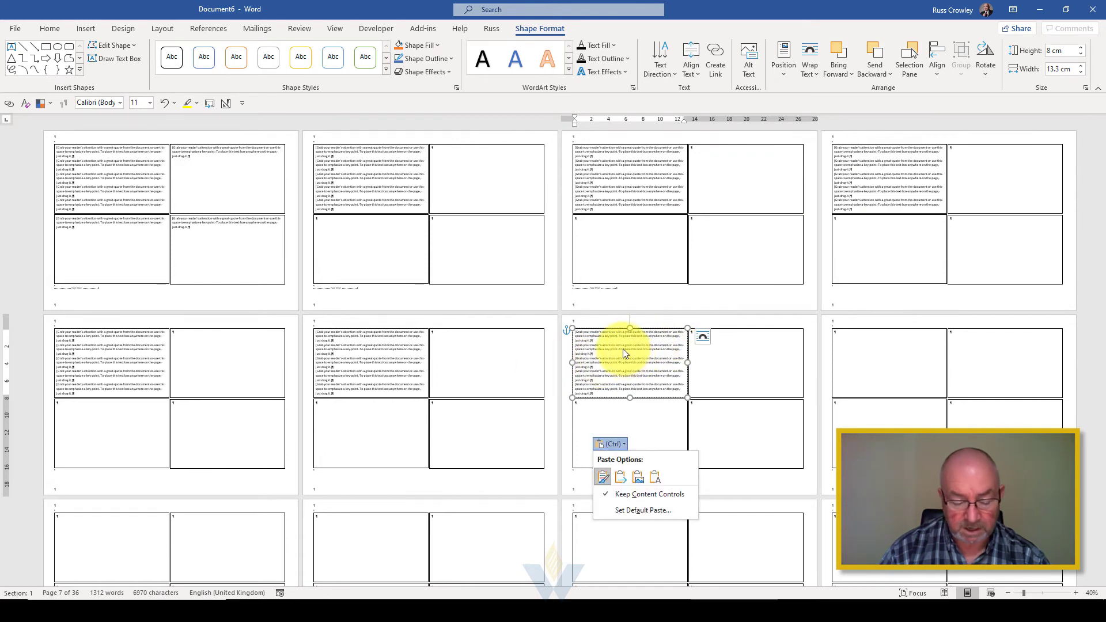
key(Escape)
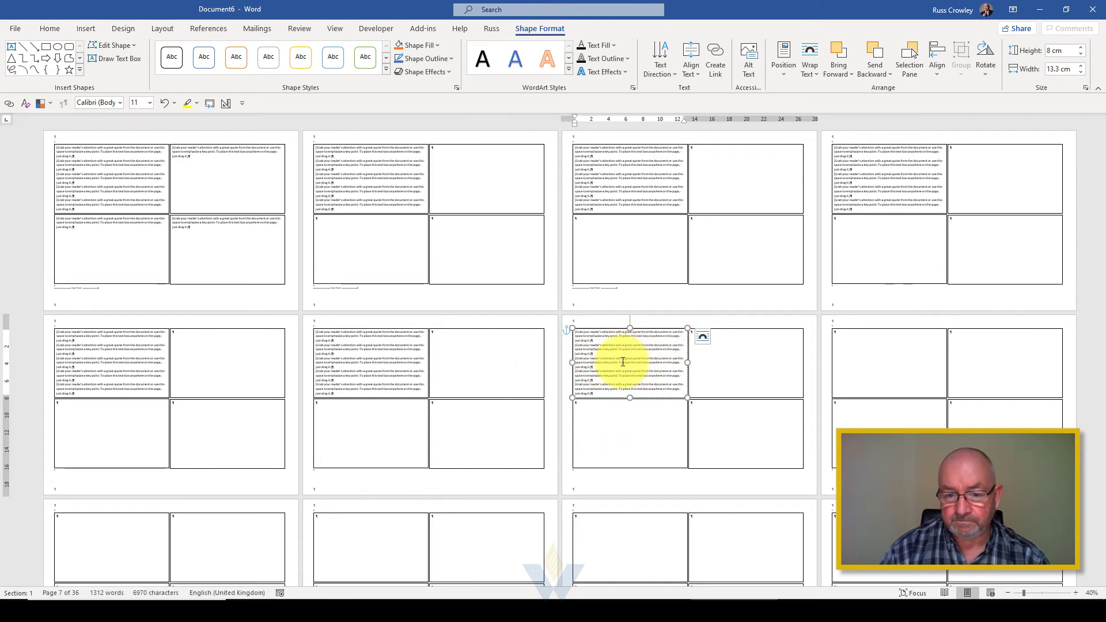
key(ctrl+z)
click(721, 353)
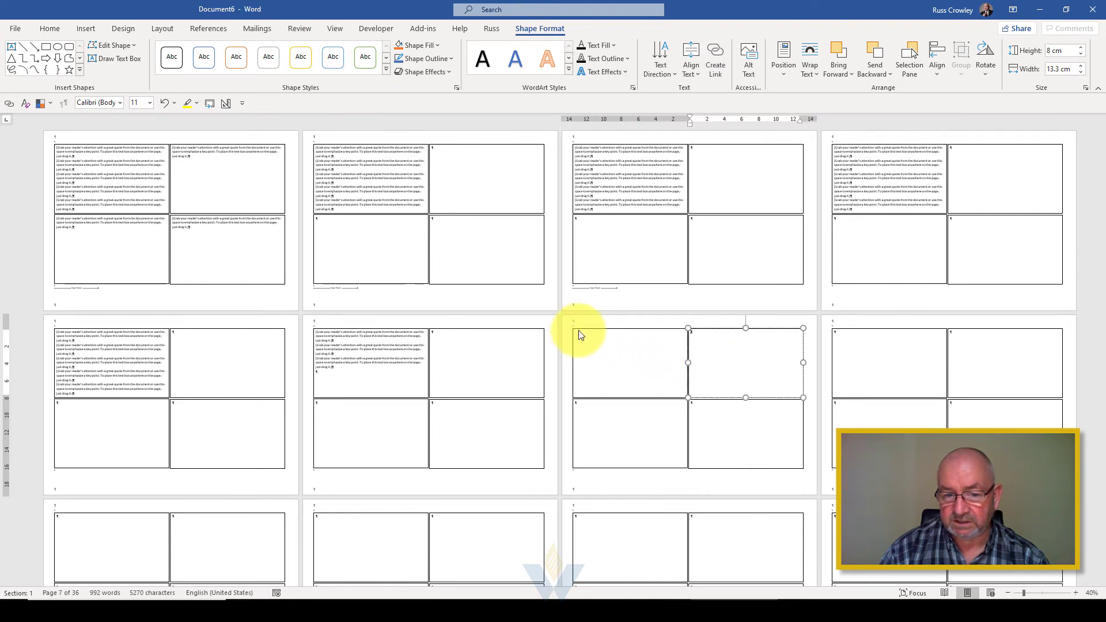
click(841, 336)
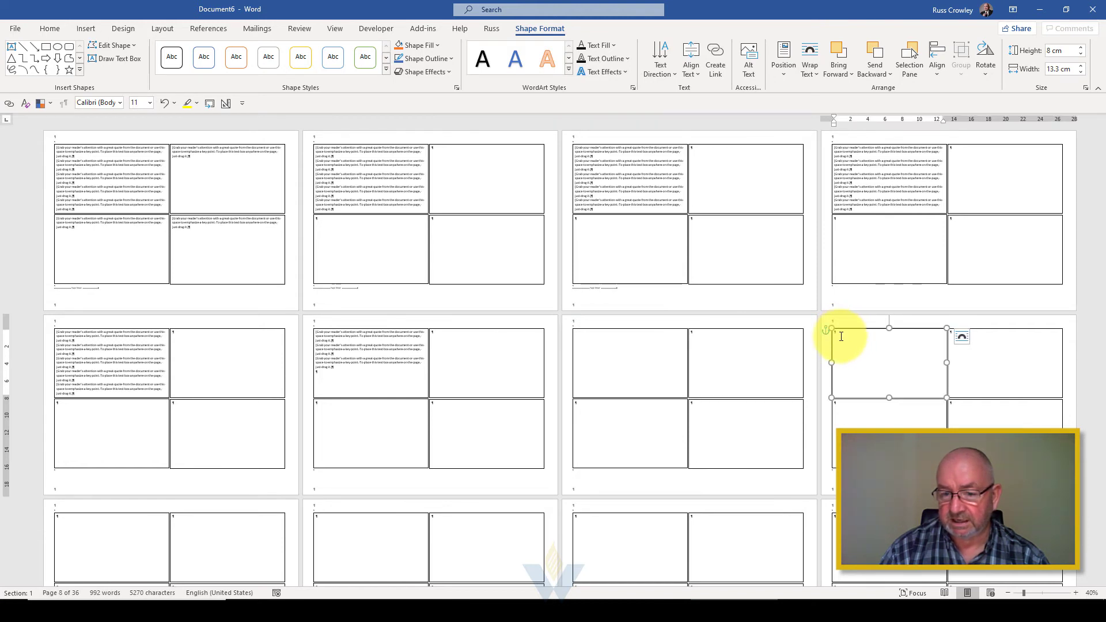
click(642, 322)
click(329, 371)
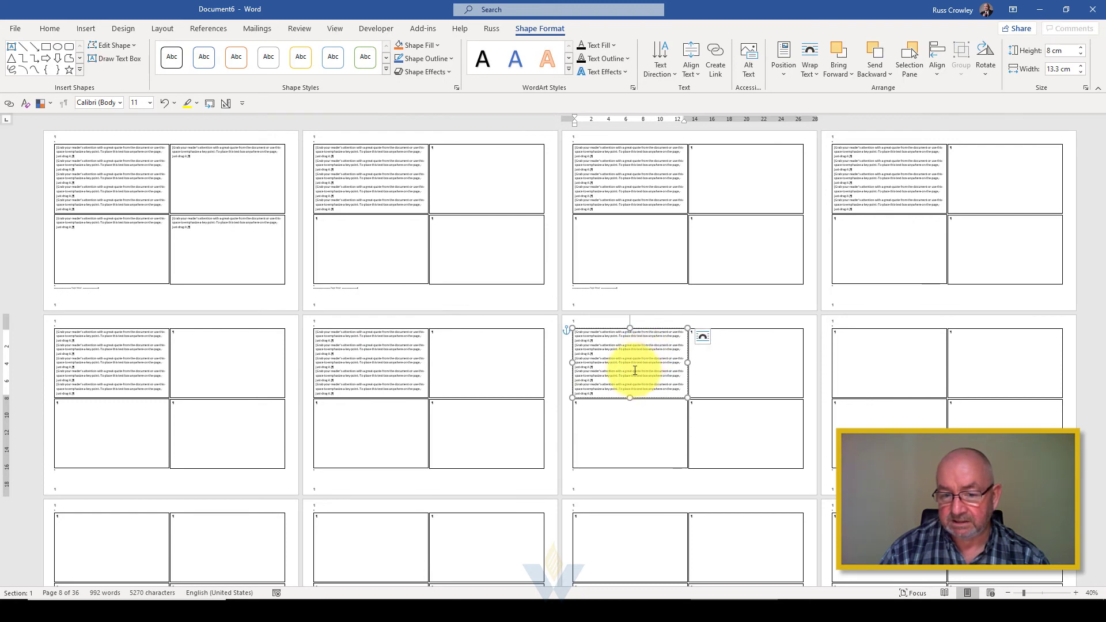
Link page 7's upper-left text box to its counterpart on page 8, and that one to page 9's.
scroll(634, 363, down, 1)
scroll(619, 302, down, 1)
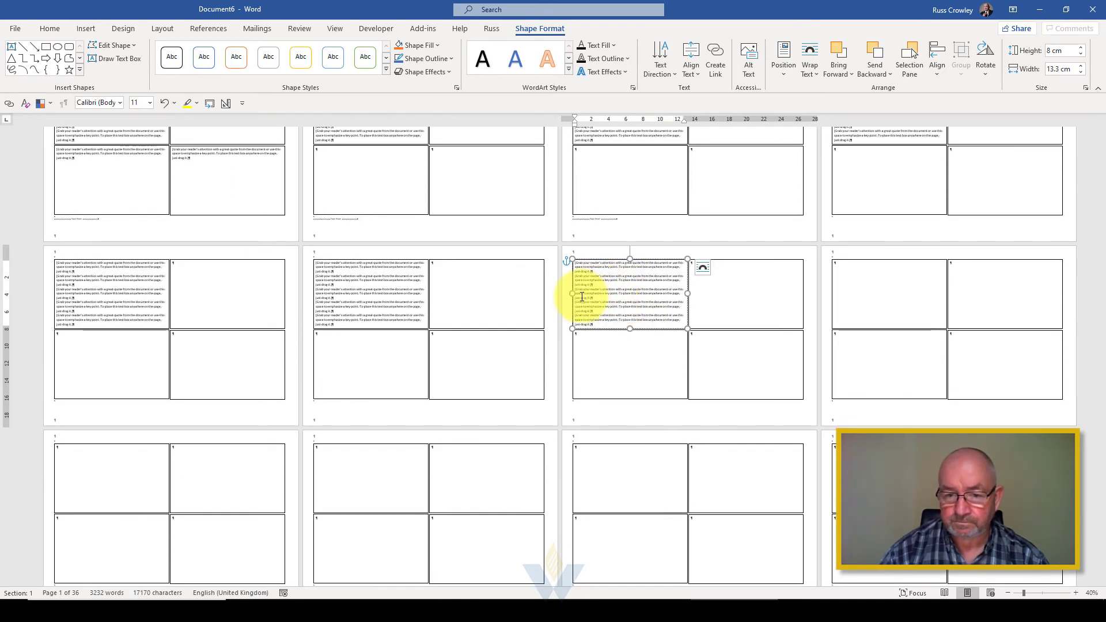
click(9, 103)
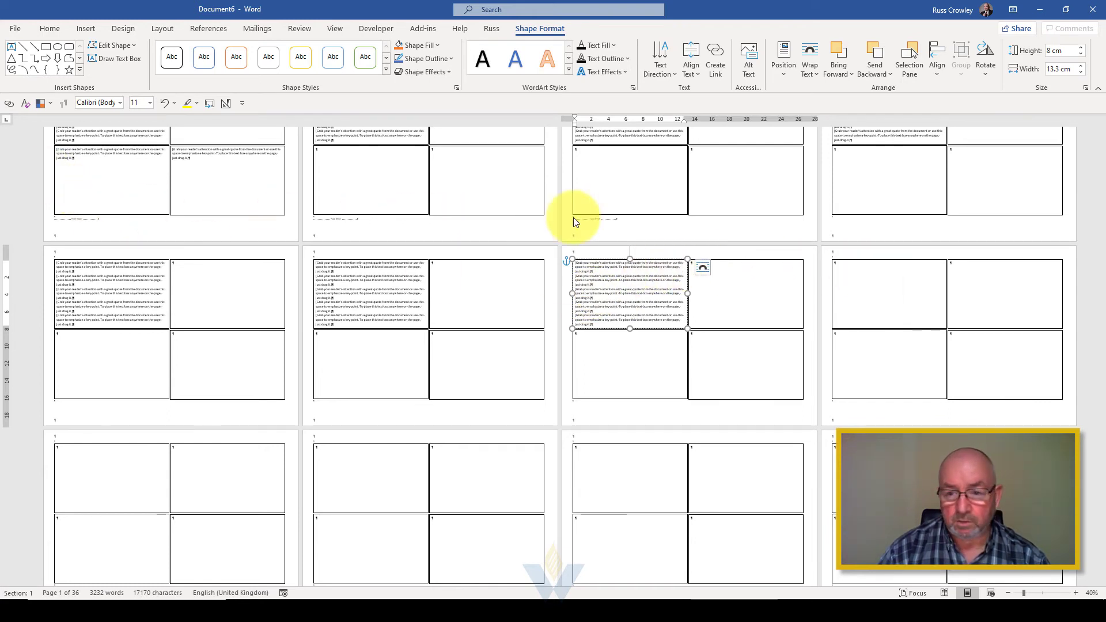
click(856, 272)
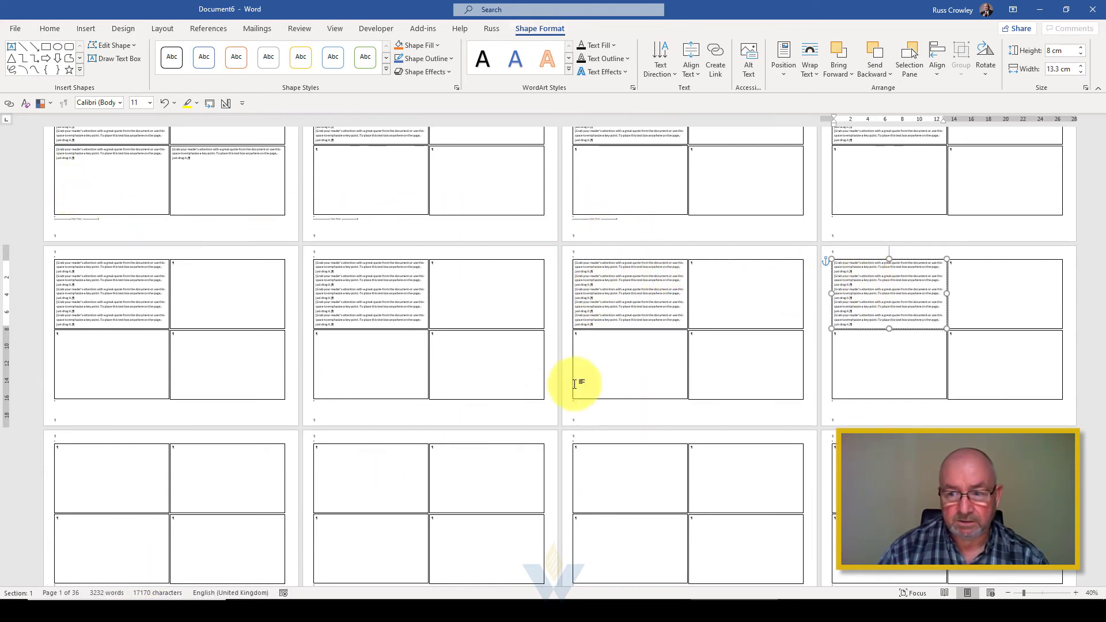
key(alt+j)
key(d)
key(c)
key(l)
click(106, 469)
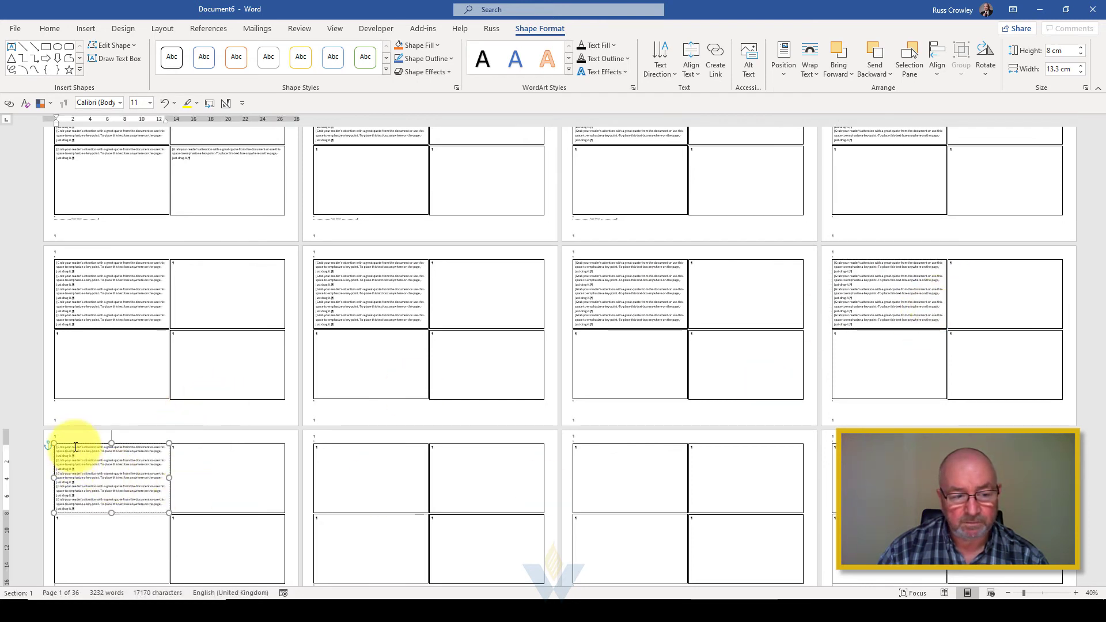
Link page 9's upper-left text box to its counterpart on page 10, and that one to page 11's.
key(alt+j)
key(d)
key(c)
key(l)
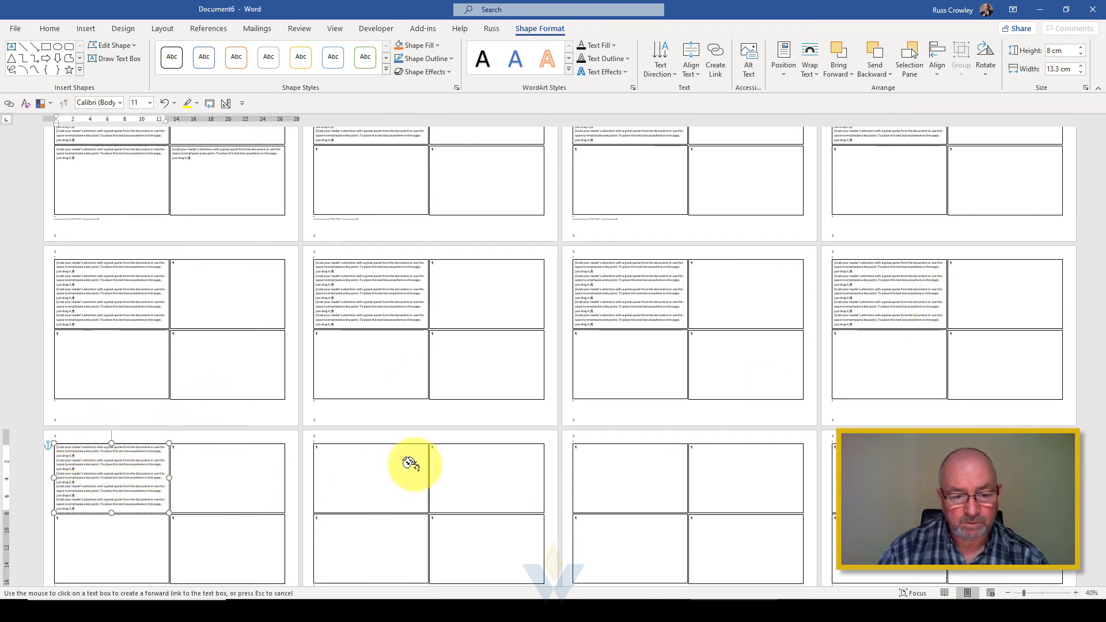
click(378, 464)
key(alt+j)
key(d)
key(c)
key(l)
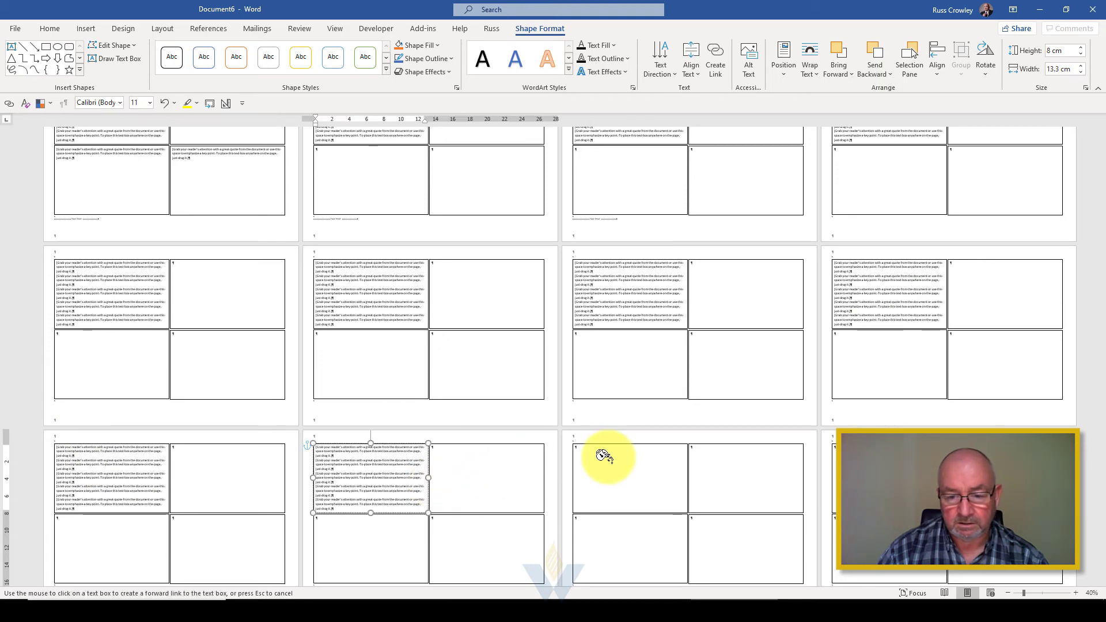
click(603, 456)
Link page 11's upper-left text box to its counterpart on page 12, and that one to page 13's.
scroll(863, 421, down, 1)
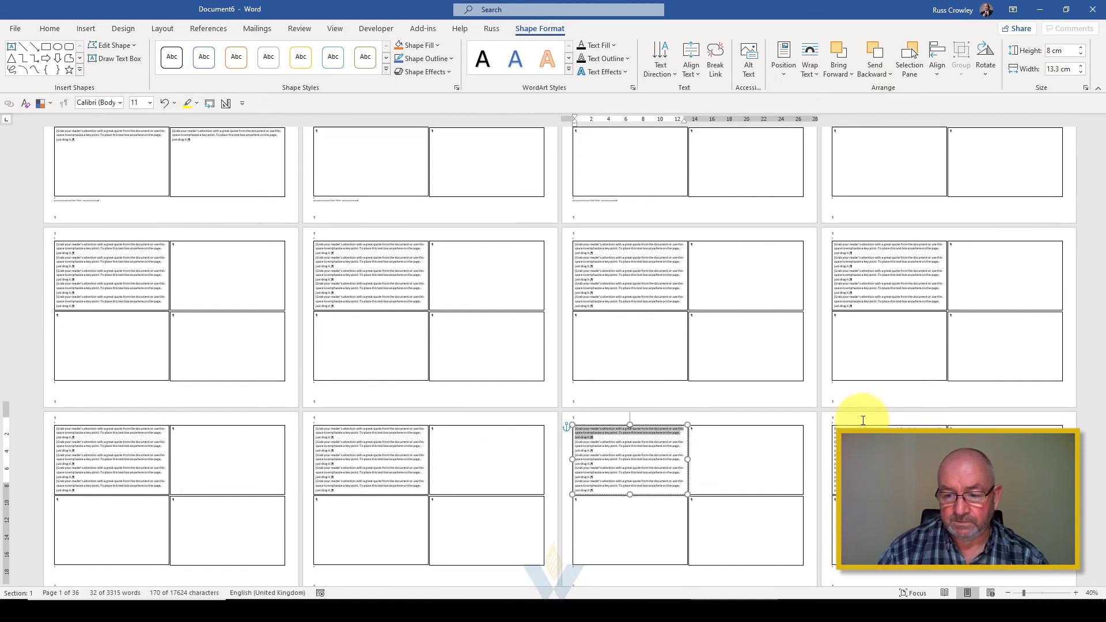
scroll(220, 420, down, 2)
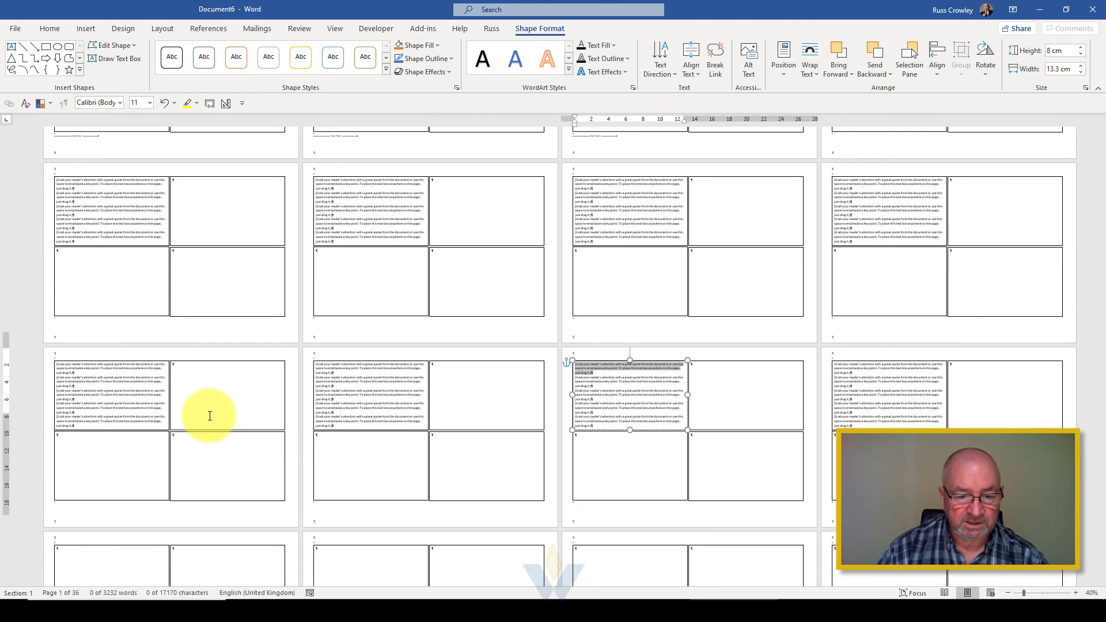
scroll(210, 416, down, 2)
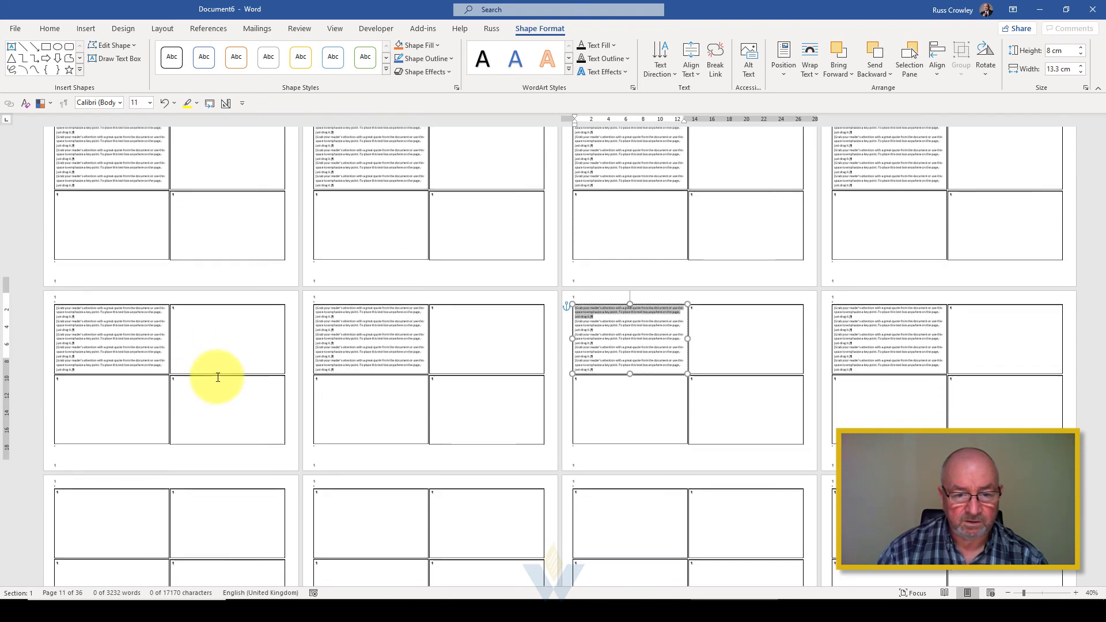
scroll(218, 375, down, 2)
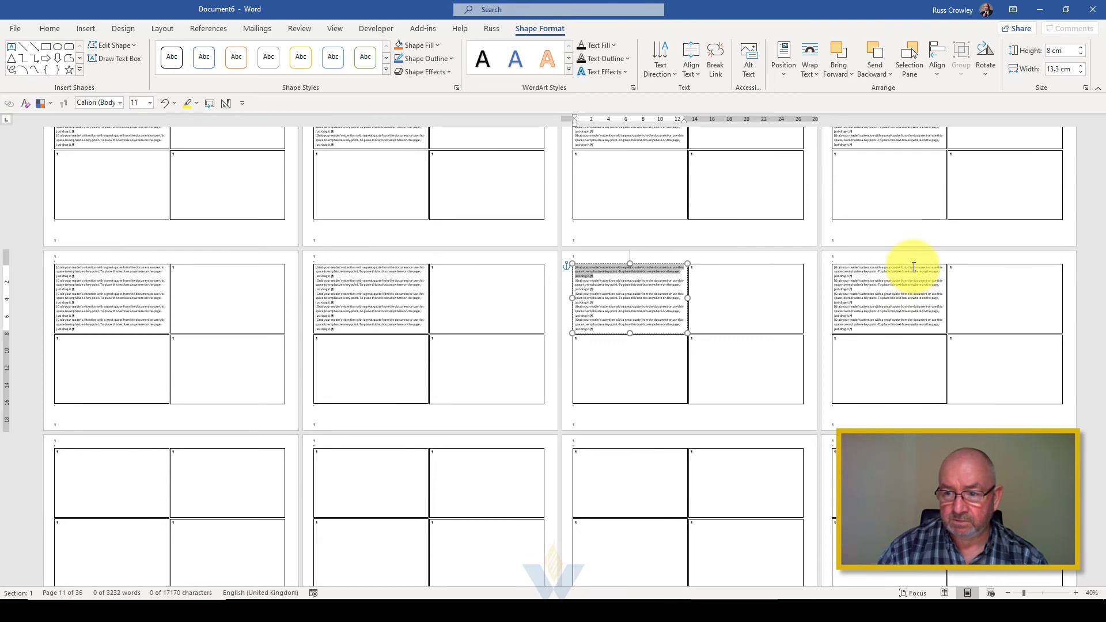
click(914, 267)
key(alt+1)
click(93, 473)
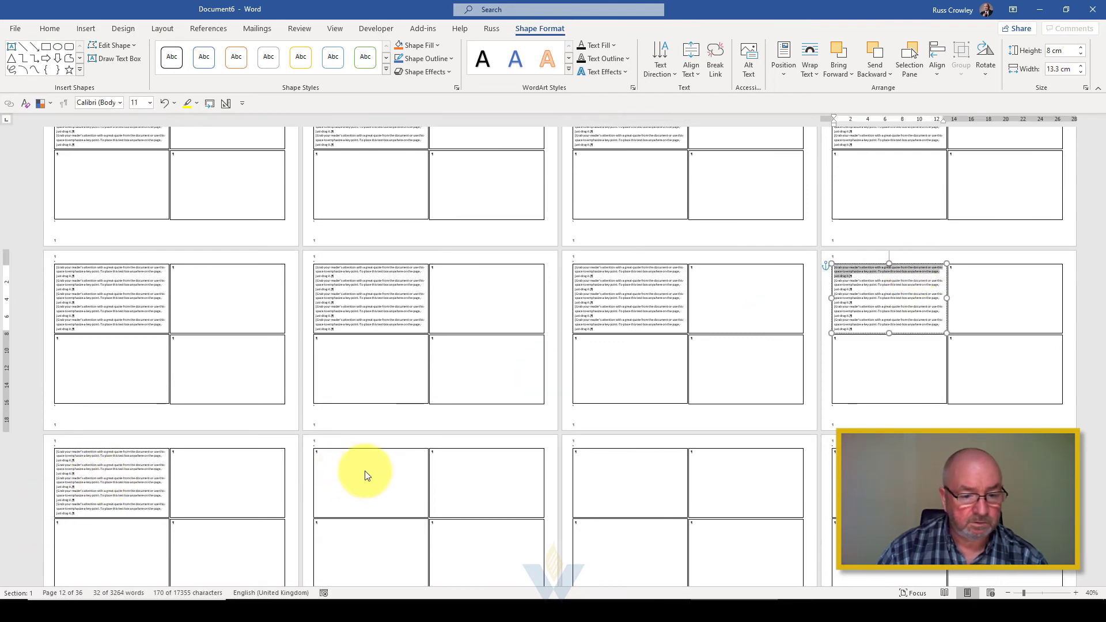
Link page 13's upper-left text box to its counterpart on page 14, and that one to page 15's.
click(121, 450)
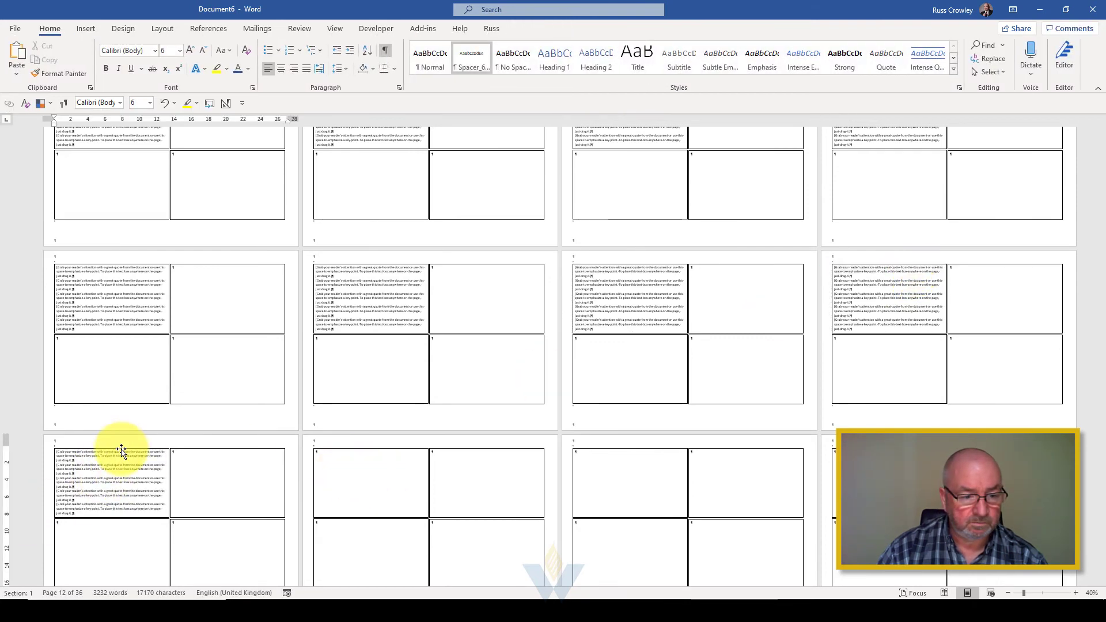
click(368, 467)
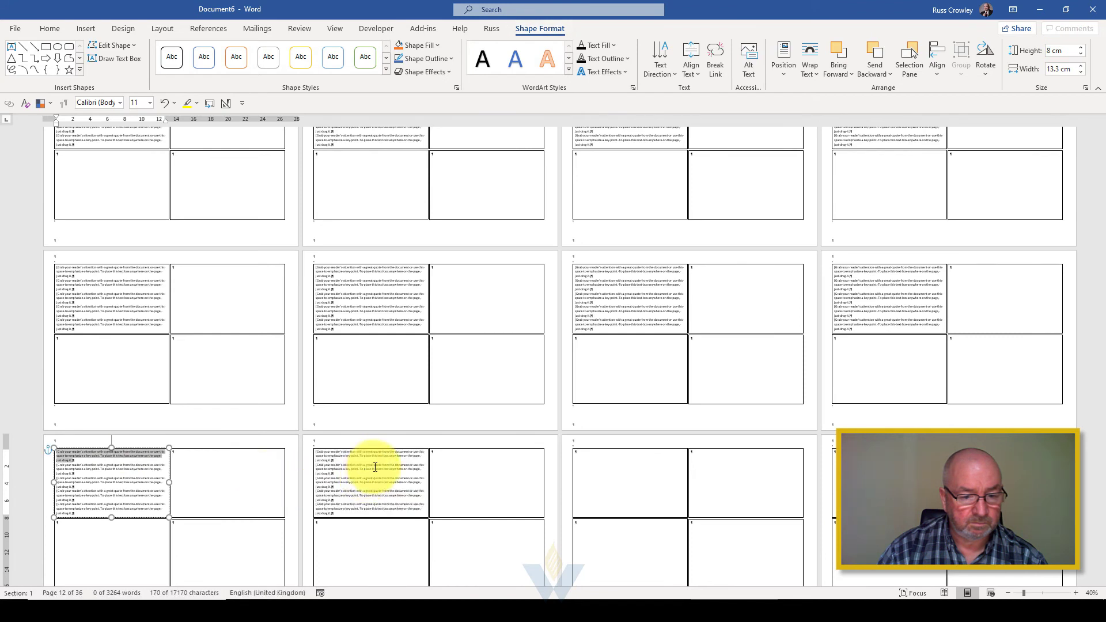
click(383, 450)
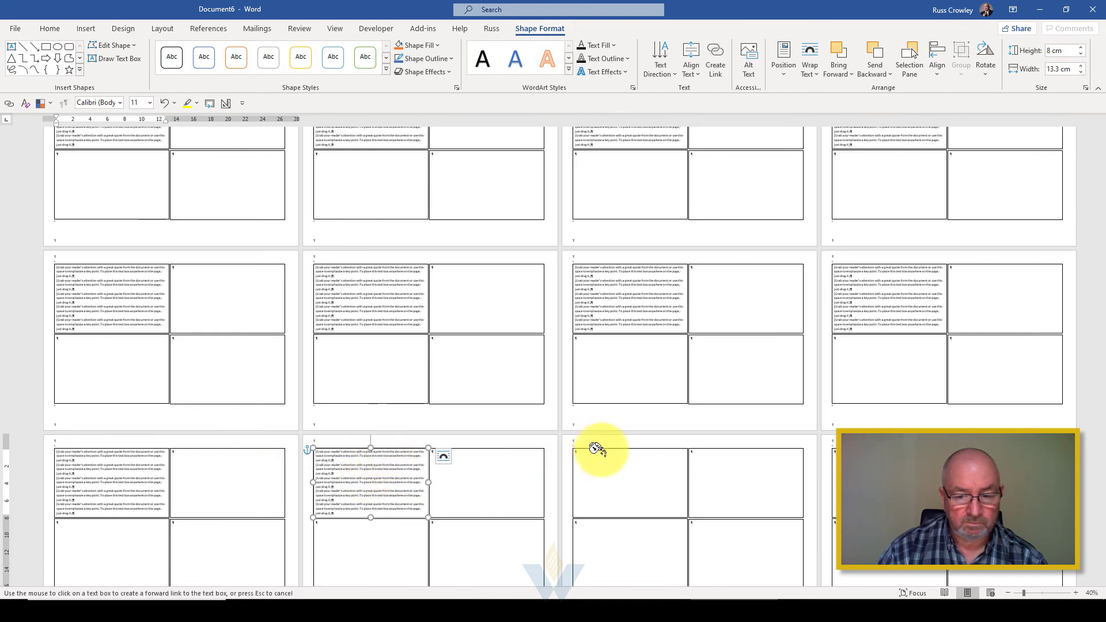
click(599, 452)
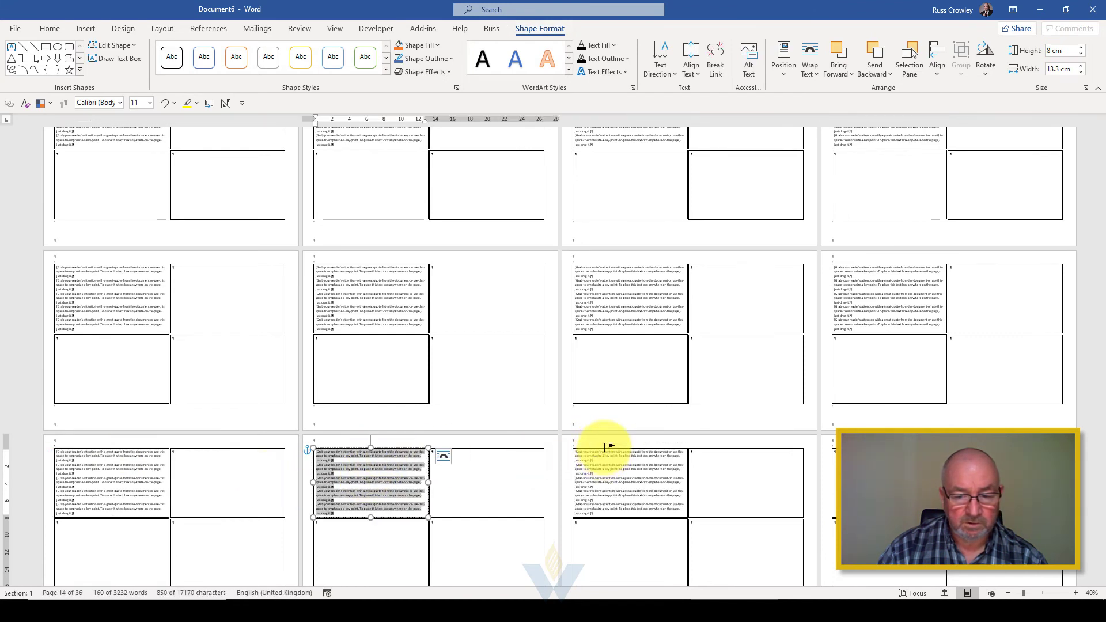
Link page 15's upper-left text box to its counterpart on page 16, and that one to page 17's.
click(605, 450)
click(607, 449)
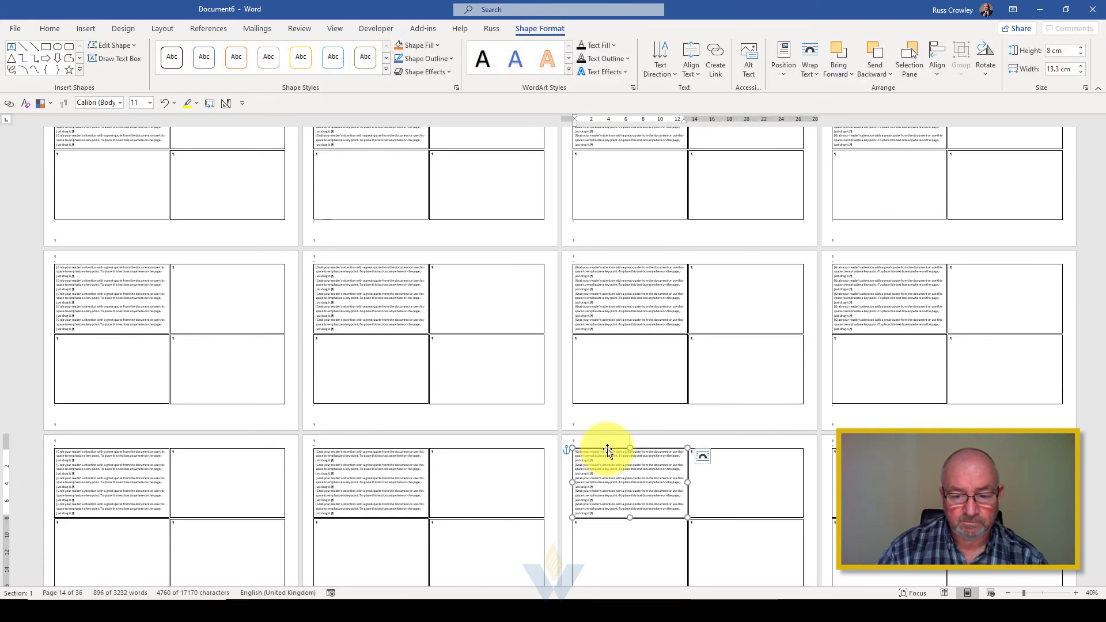
key(alt+1)
click(842, 452)
scroll(990, 260, down, 1)
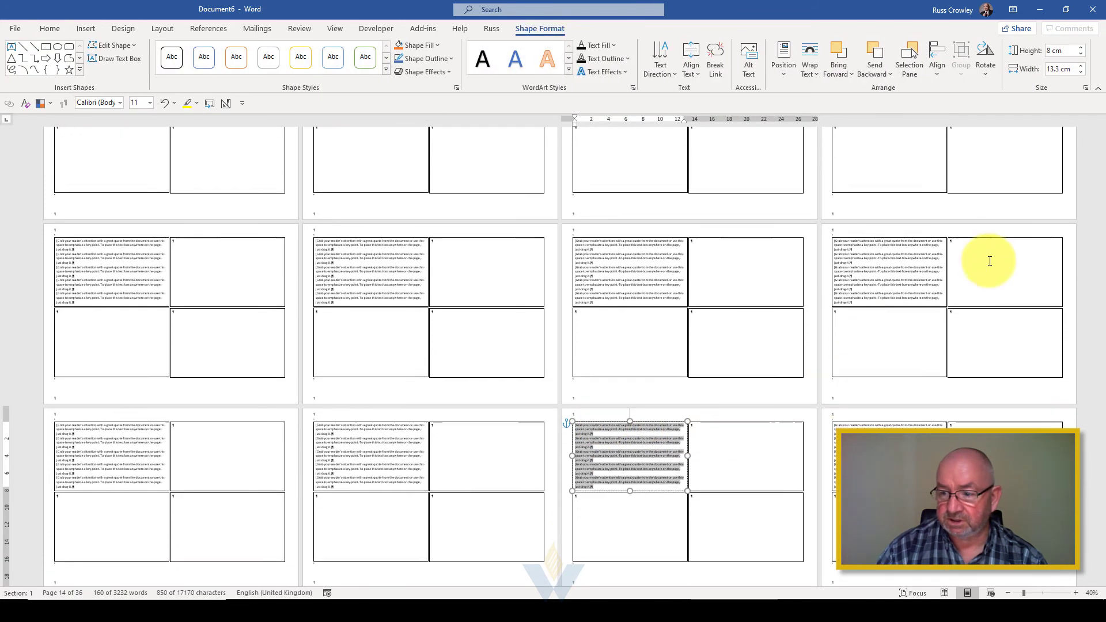
scroll(646, 342, down, 1)
scroll(646, 341, down, 5)
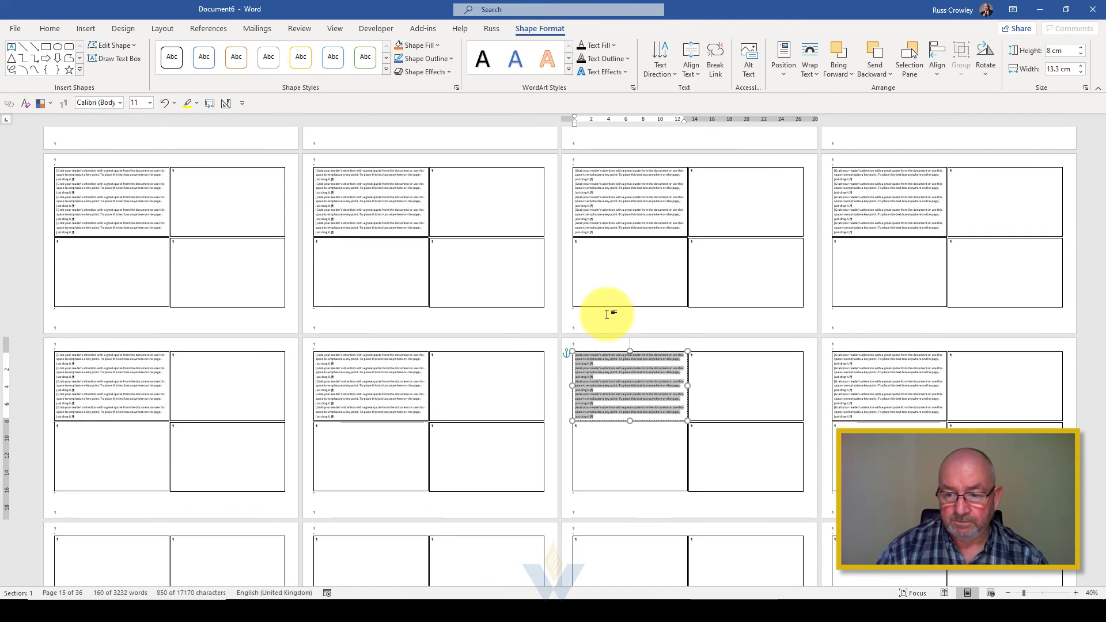
scroll(869, 327, down, 1)
click(878, 301)
key(alt+1)
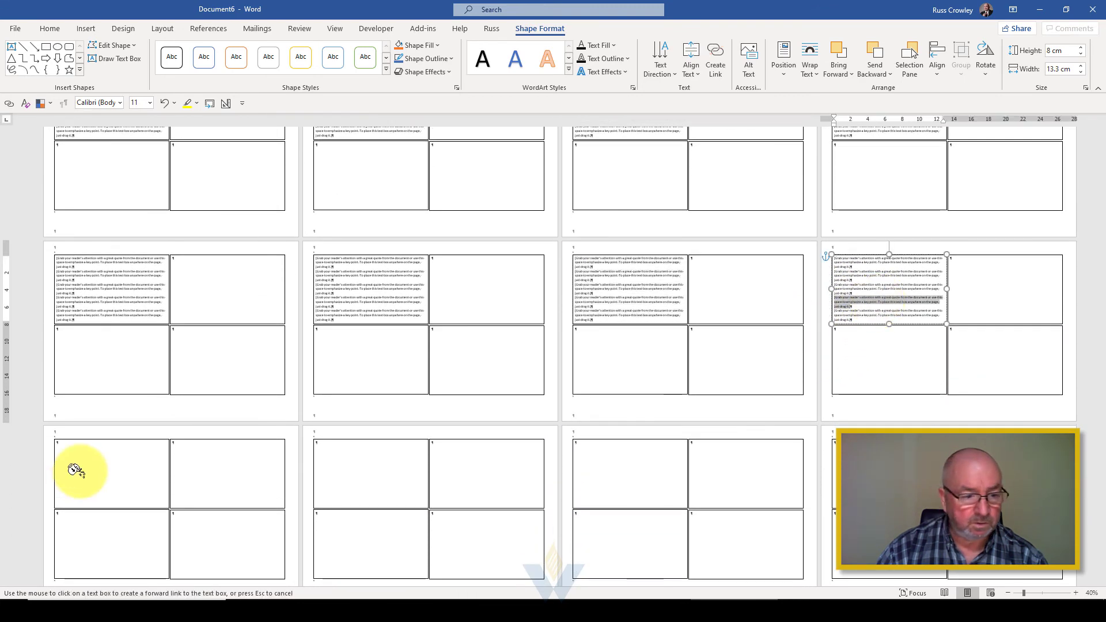
click(76, 471)
Link page 17's upper-left text box to its counterpart on page 18.
key(alt+1)
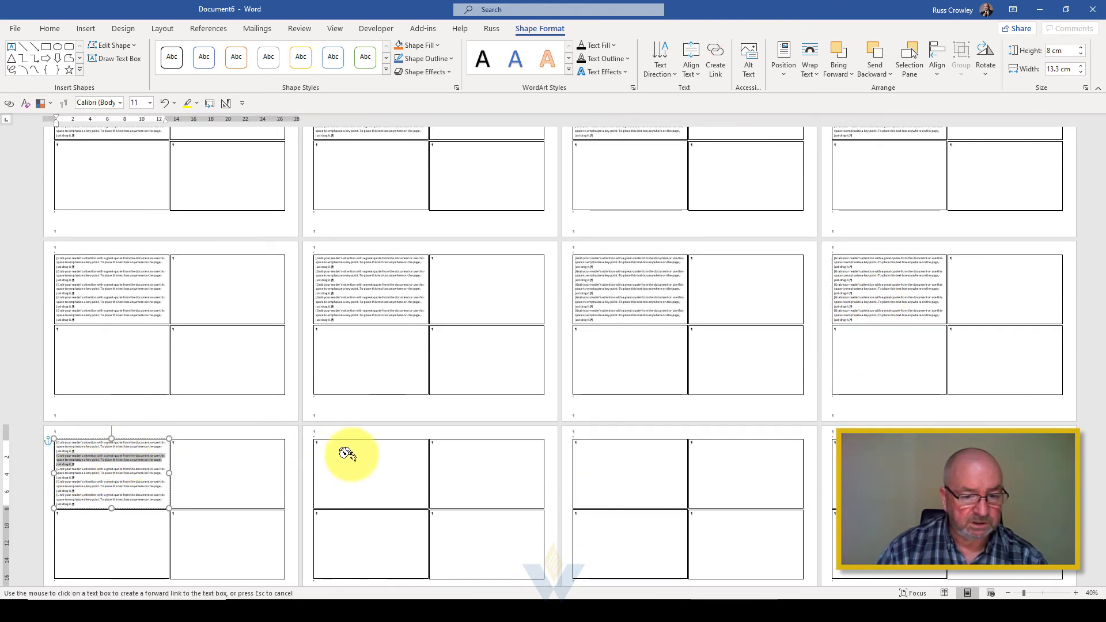
click(347, 457)
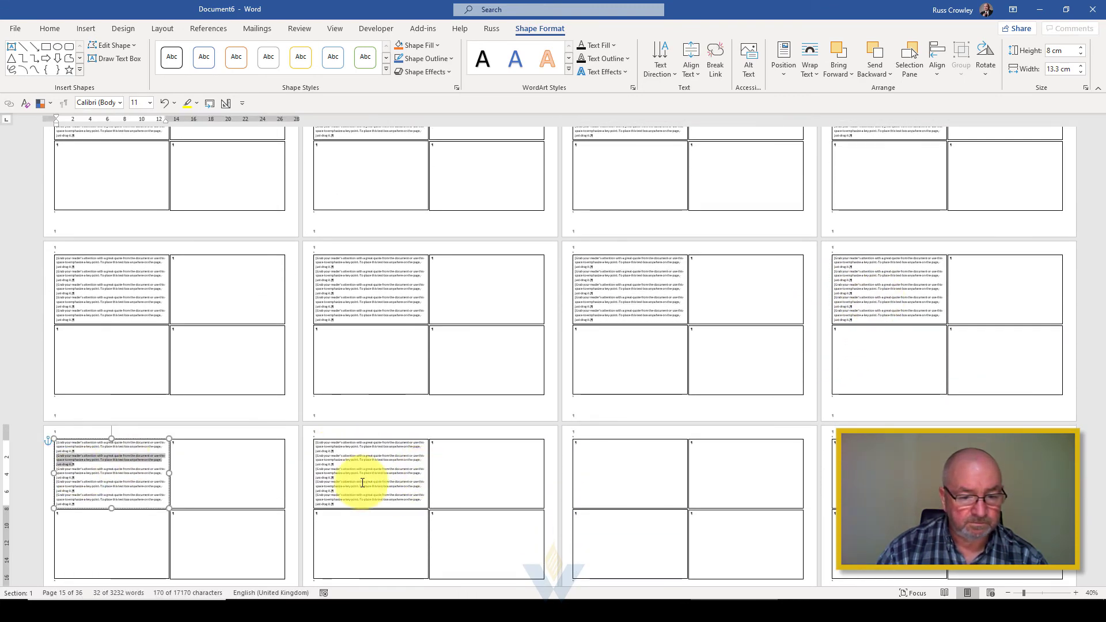
click(611, 475)
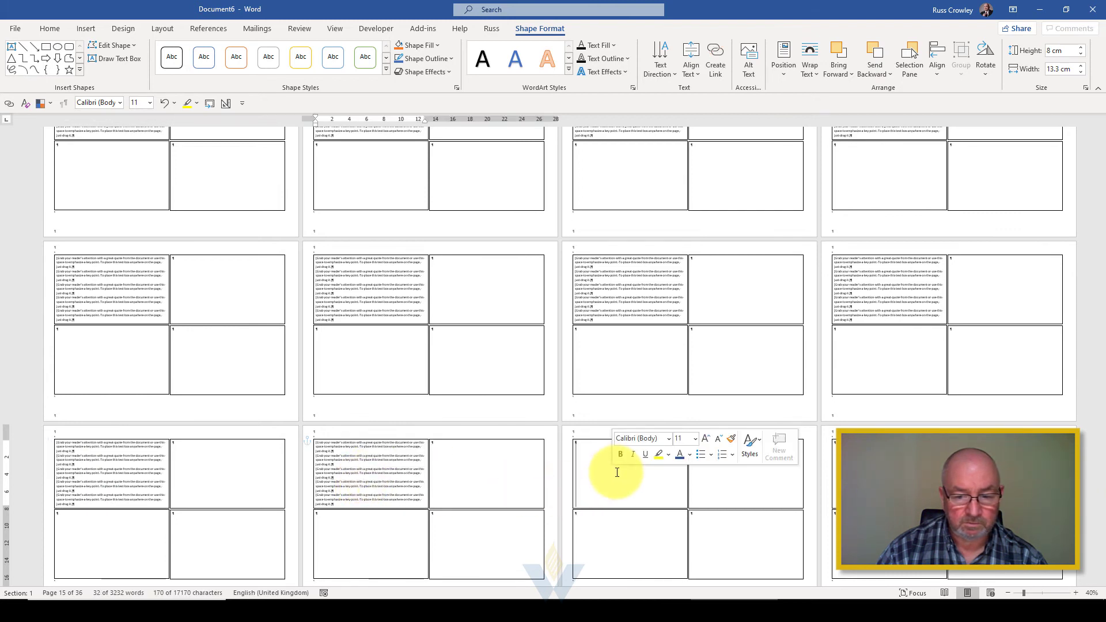
click(342, 484)
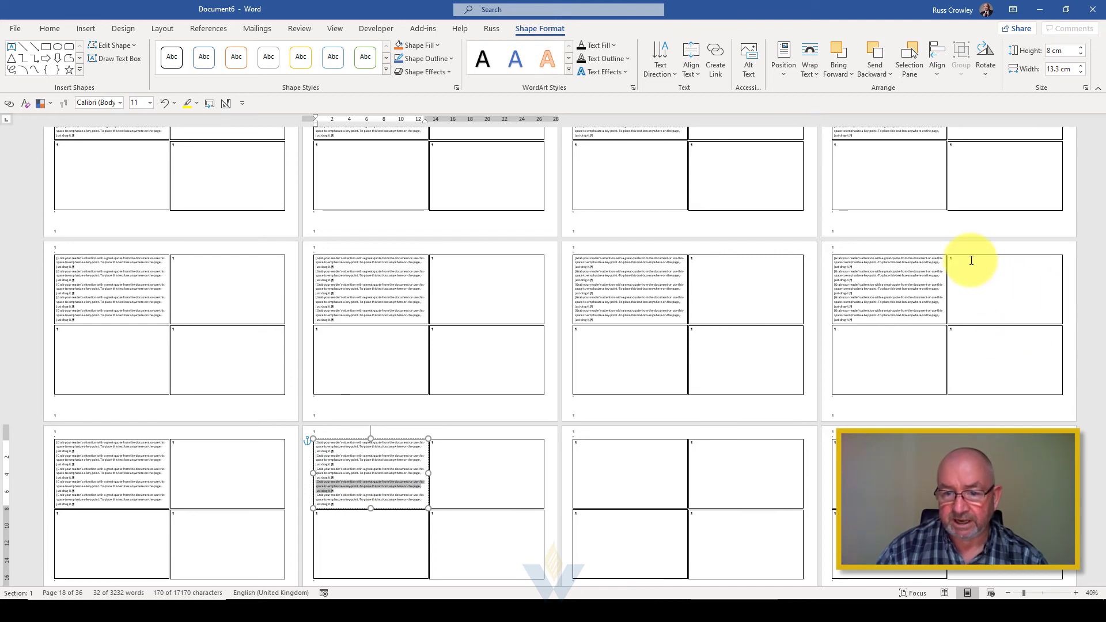
Link page 1's upper-right text box to its counterpart on page 2, and that one to page 3's.
scroll(971, 261, down, 2)
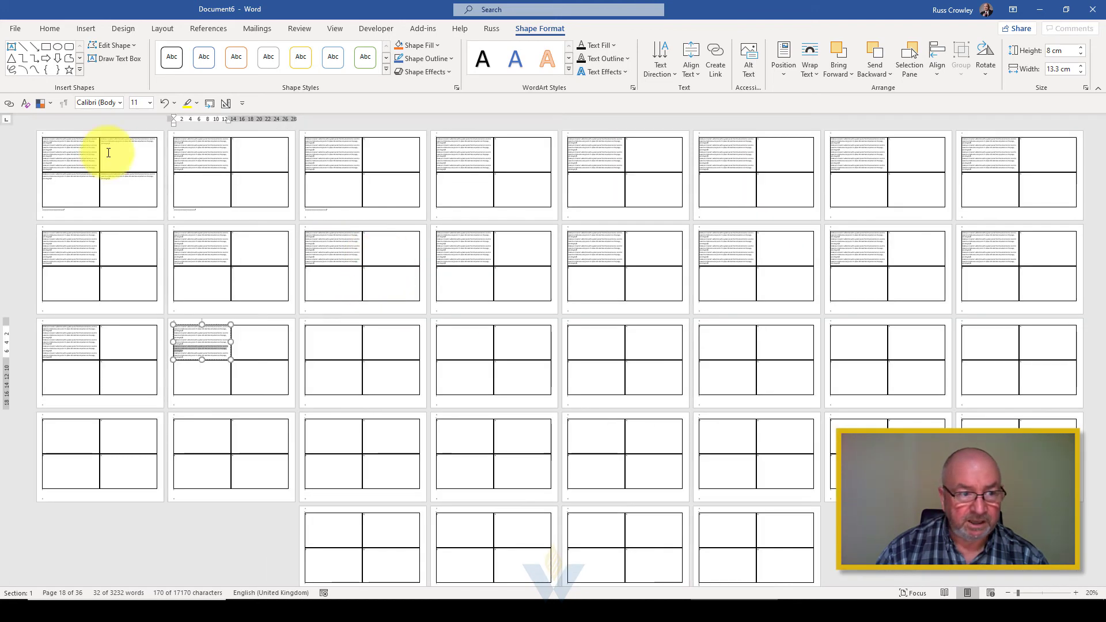
triple_click(118, 138)
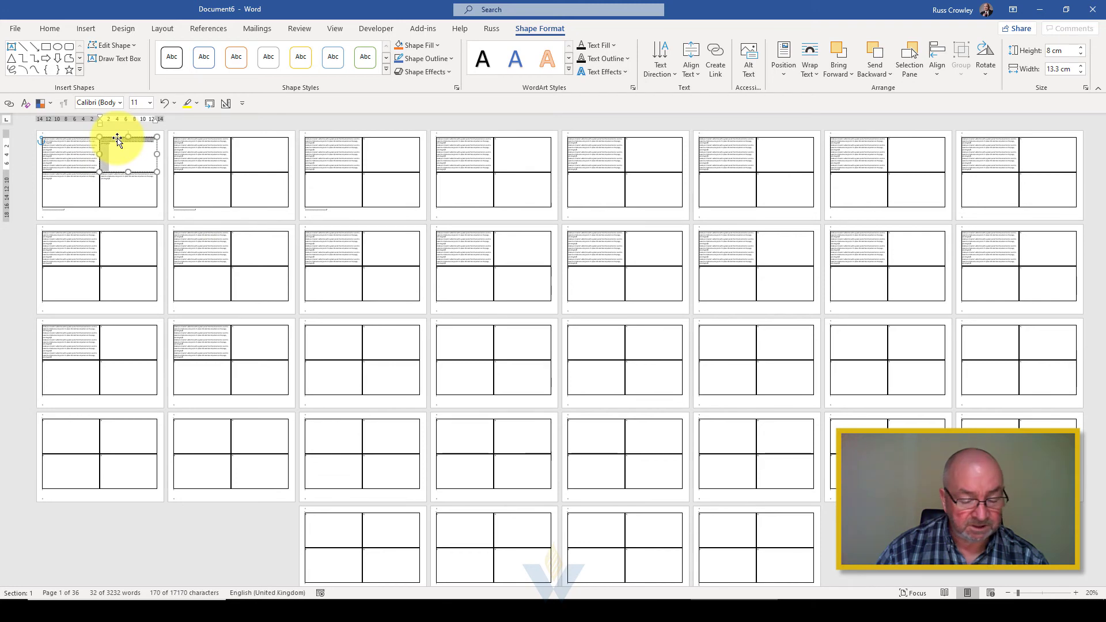
key(alt+1)
click(263, 153)
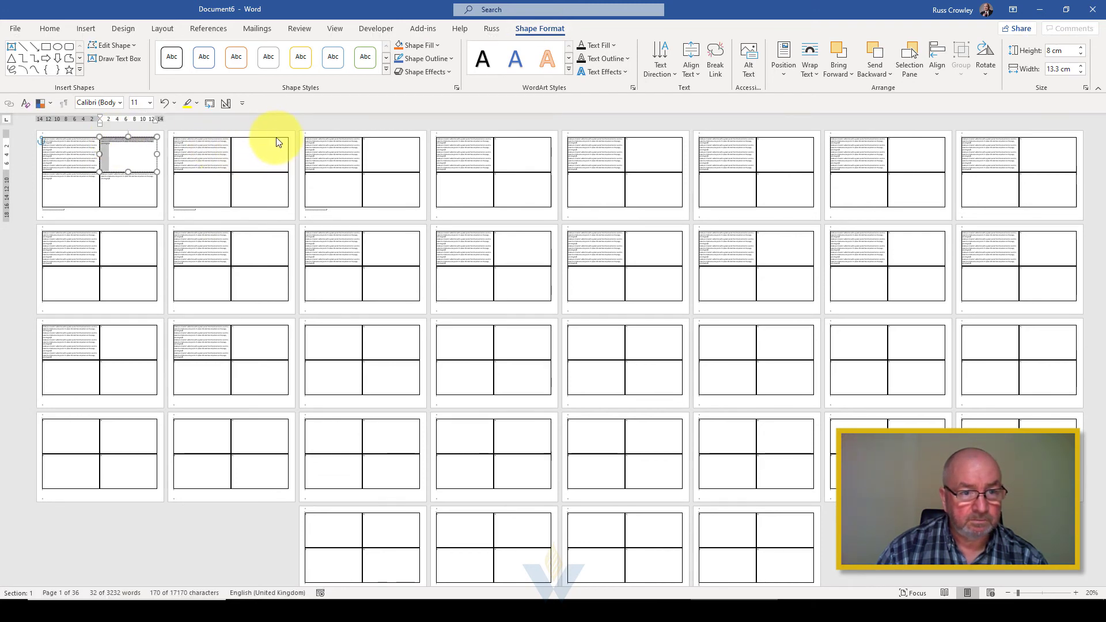
click(275, 139)
key(alt+1)
click(399, 143)
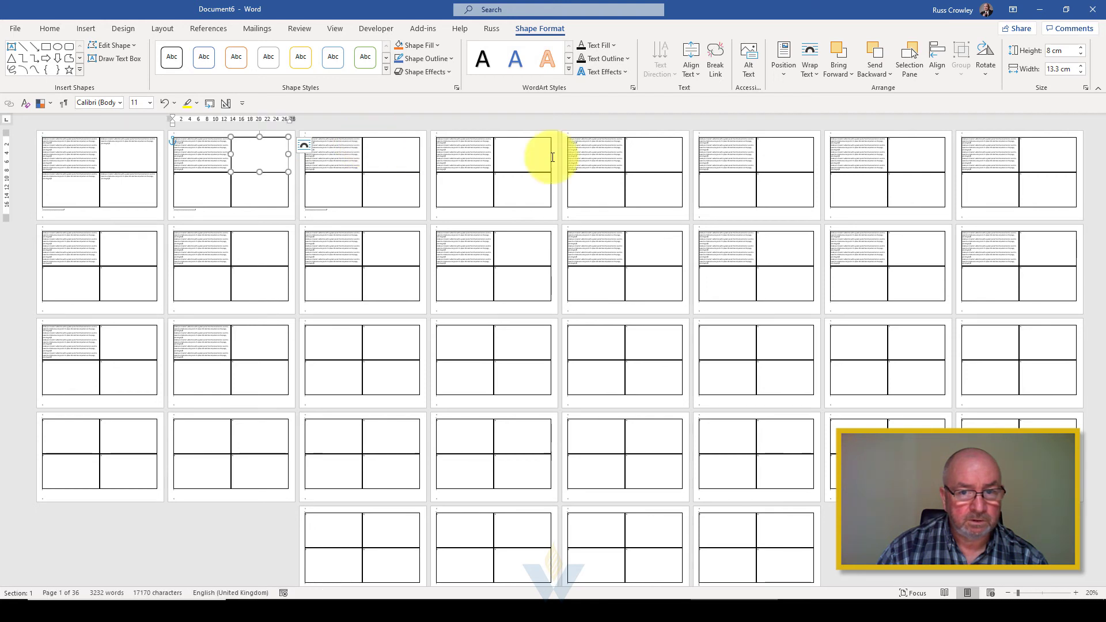
Link page 3's upper-right text box to its counterpart on page 4, and that one to page 5's.
click(411, 137)
click(409, 138)
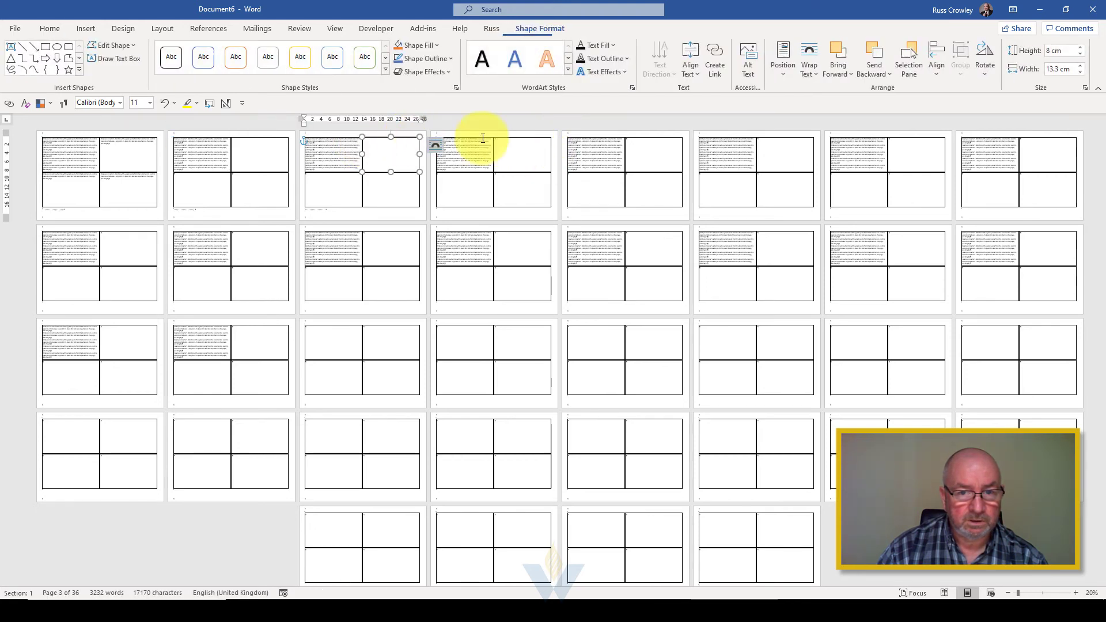
key(alt+1)
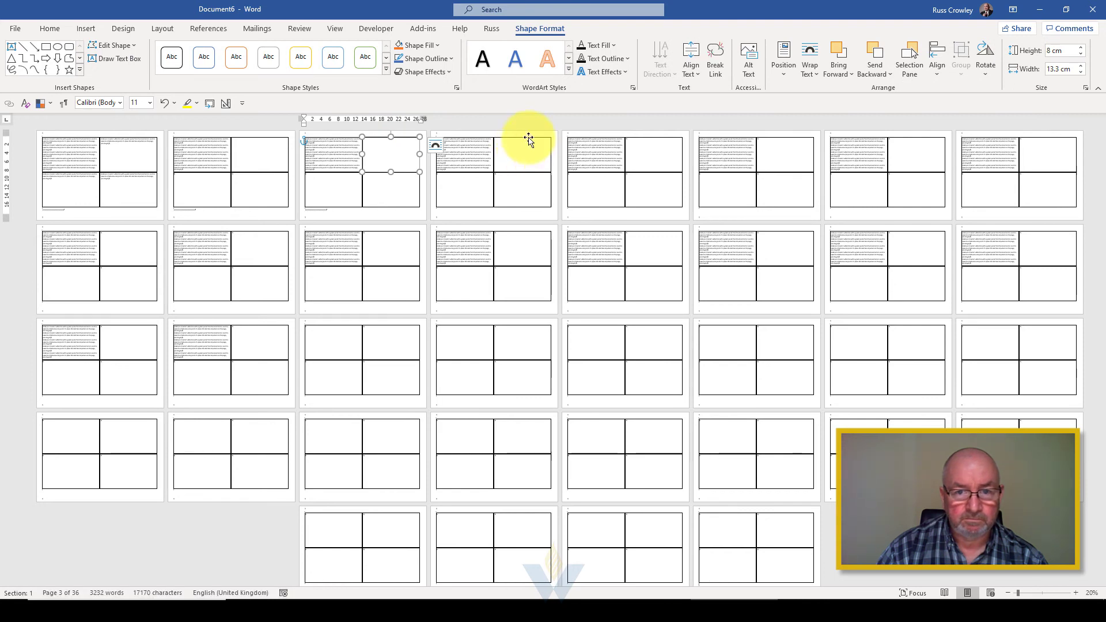
click(529, 141)
key(alt+1)
click(649, 149)
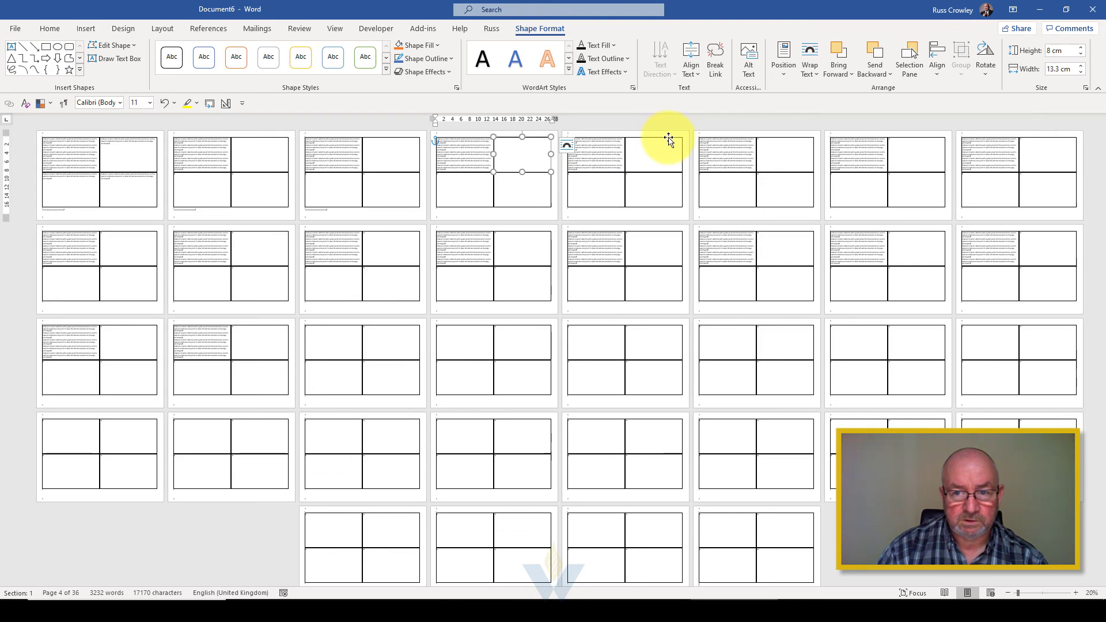
Link page 5's upper-right text box to its counterpart on page 6, and that one to page 7's.
click(668, 141)
key(alt+1)
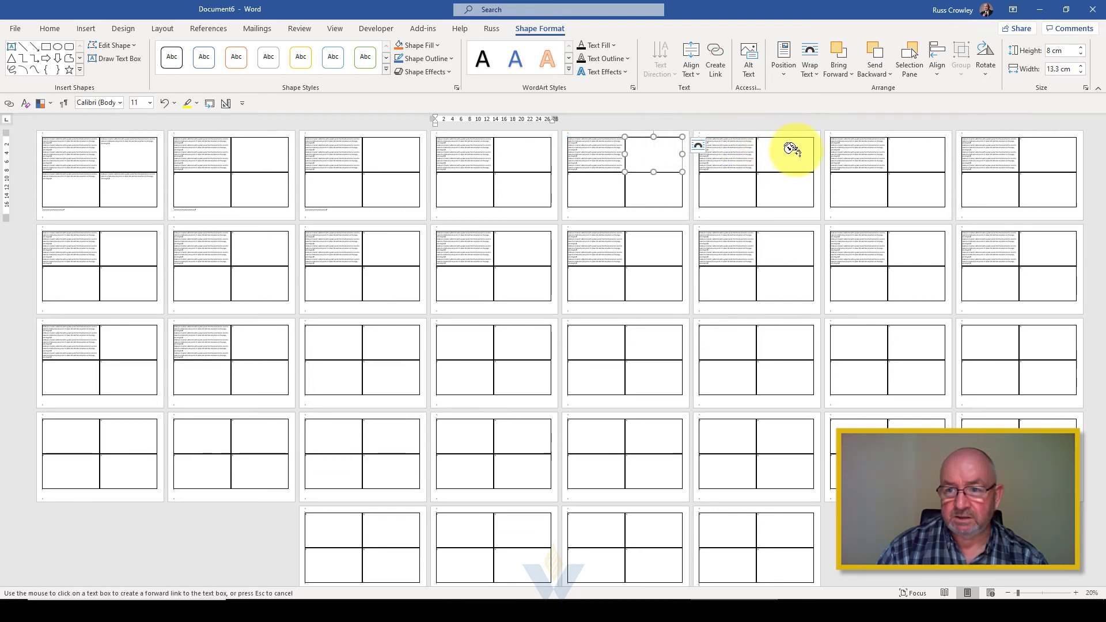
click(793, 148)
click(801, 137)
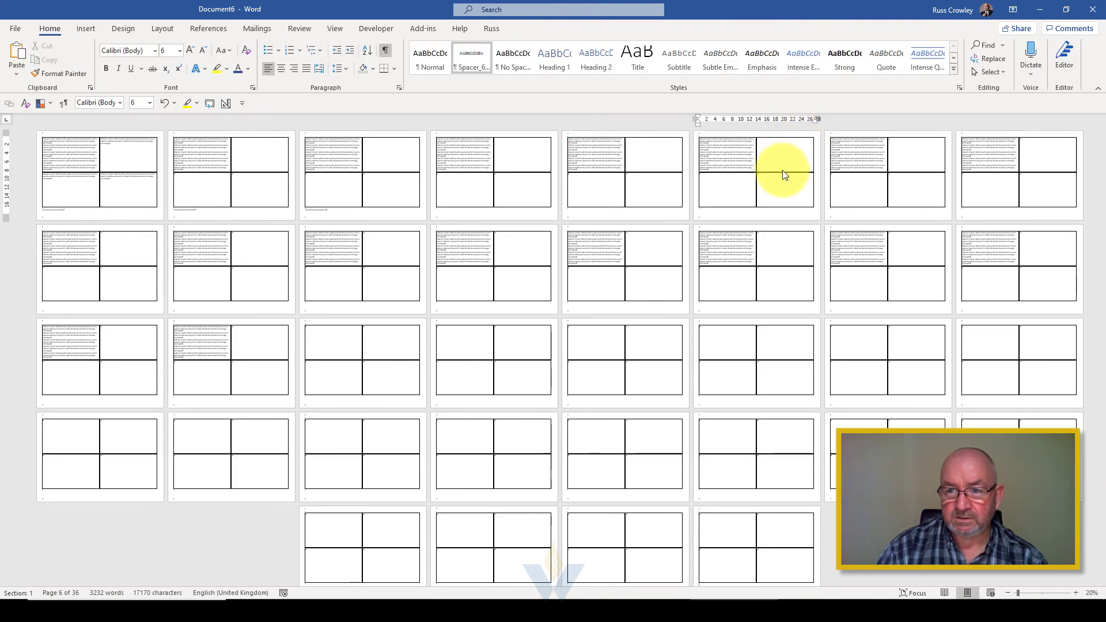
click(813, 150)
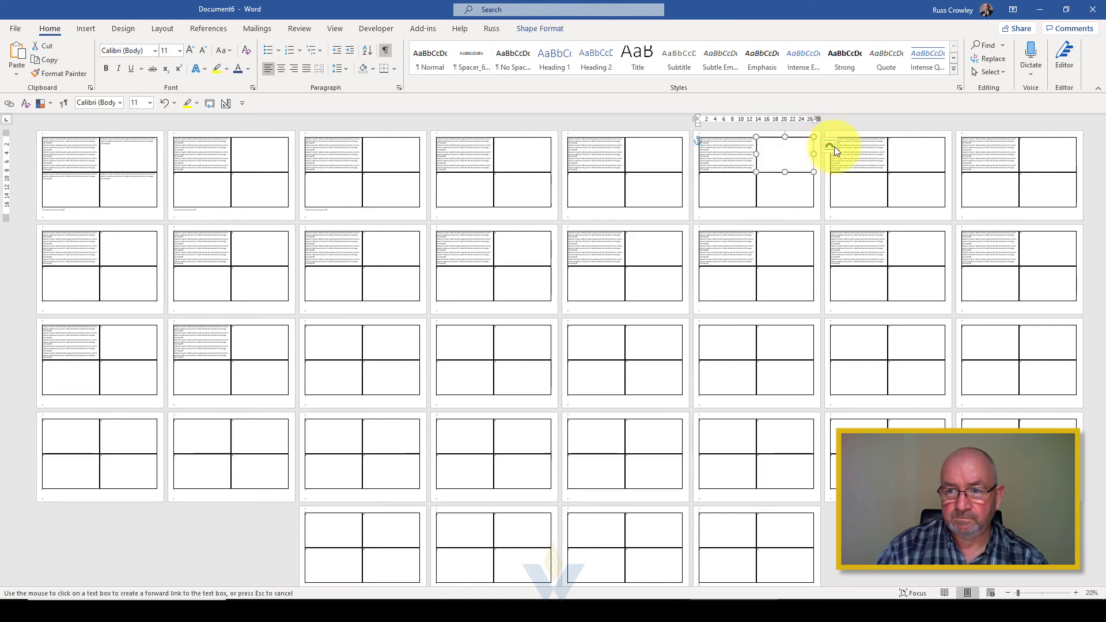
Colour all the text in page 1's upper-right text box red.
click(122, 147)
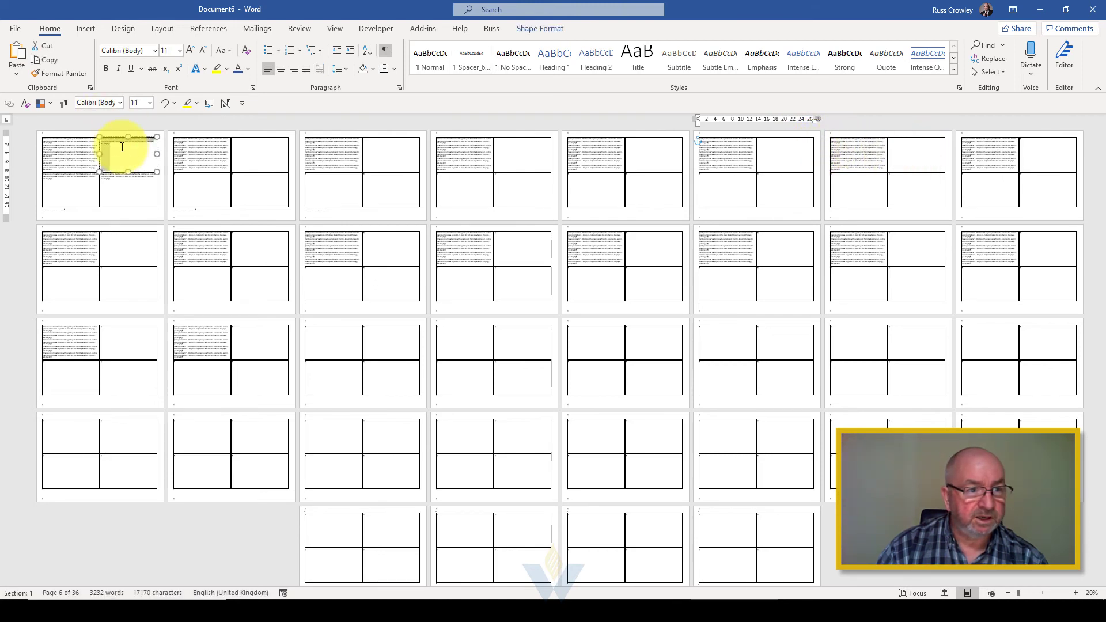
key(ctrl+a)
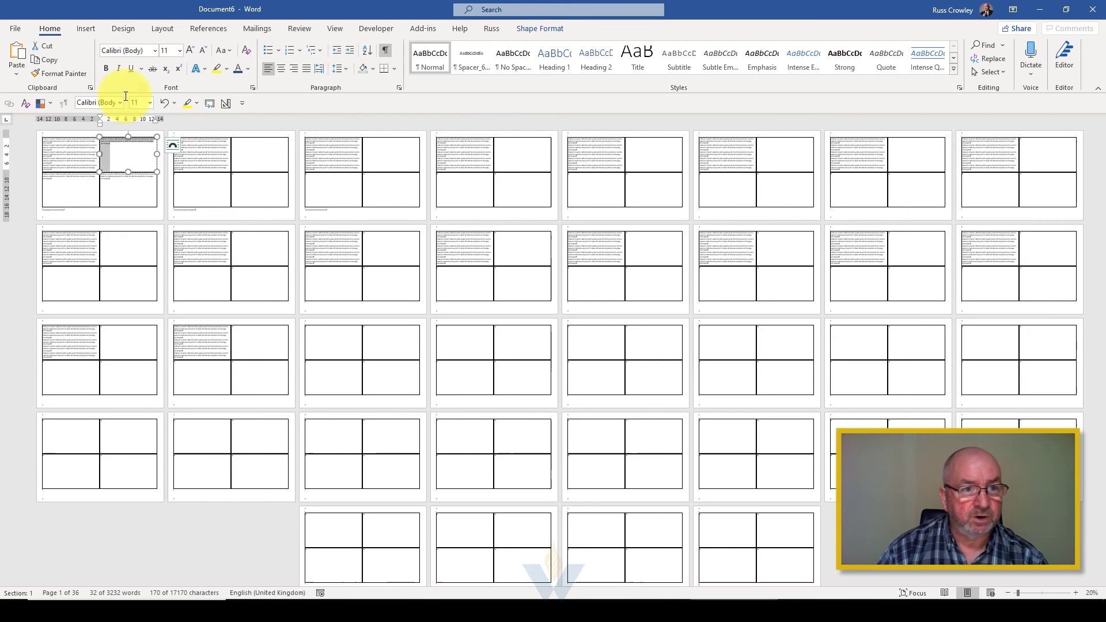
click(248, 69)
click(249, 194)
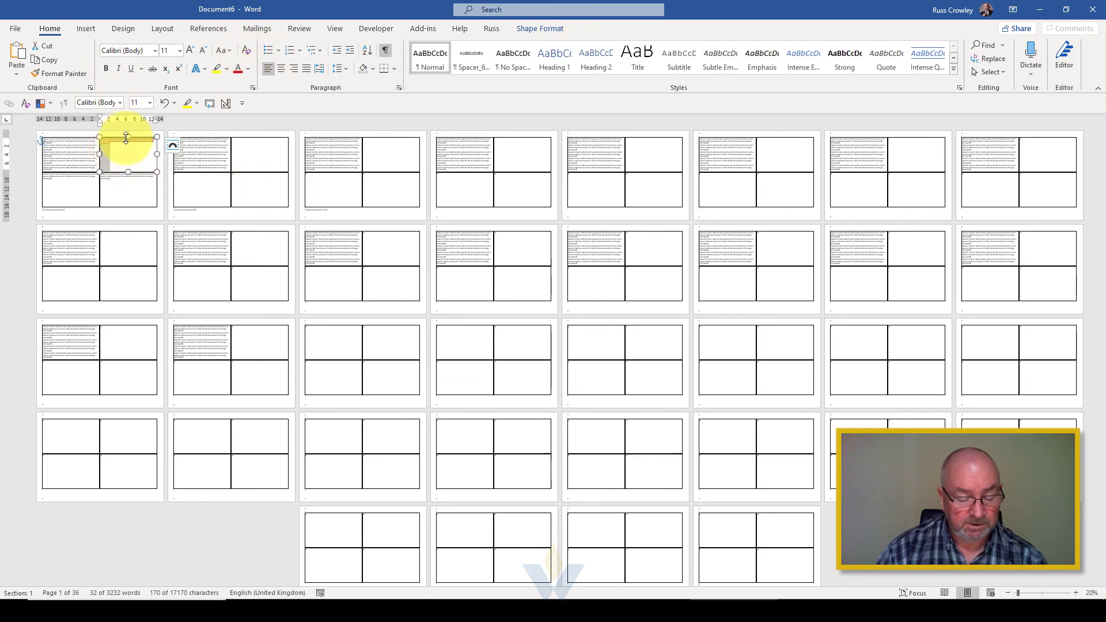
Paste repeated copies of the red text into the linked upper-right text boxes to fill them through page 7.
click(129, 150)
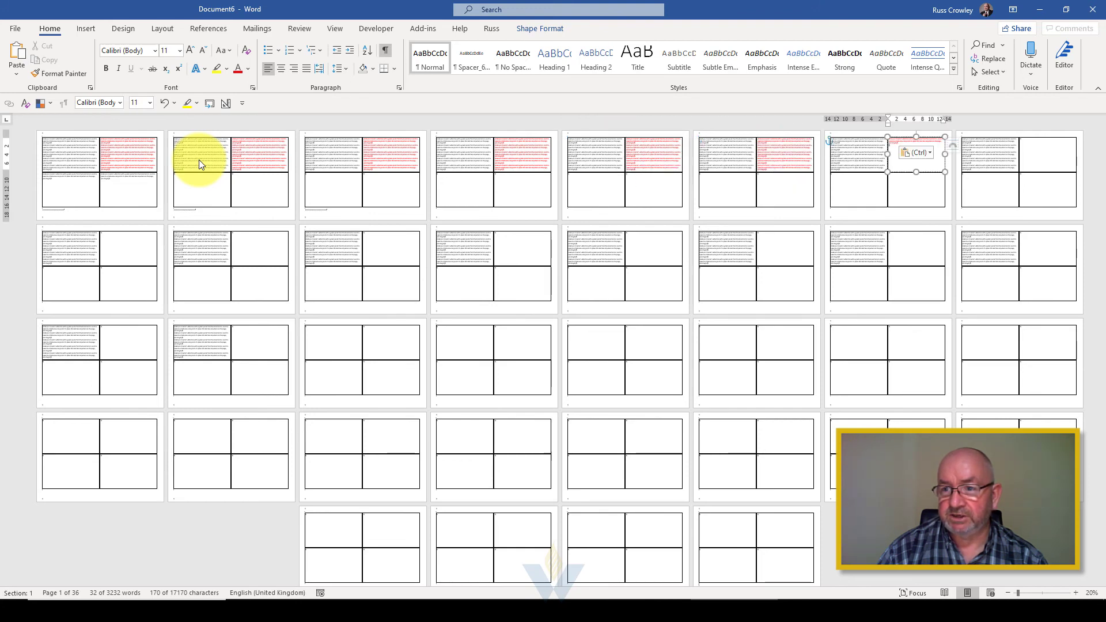
click(1002, 154)
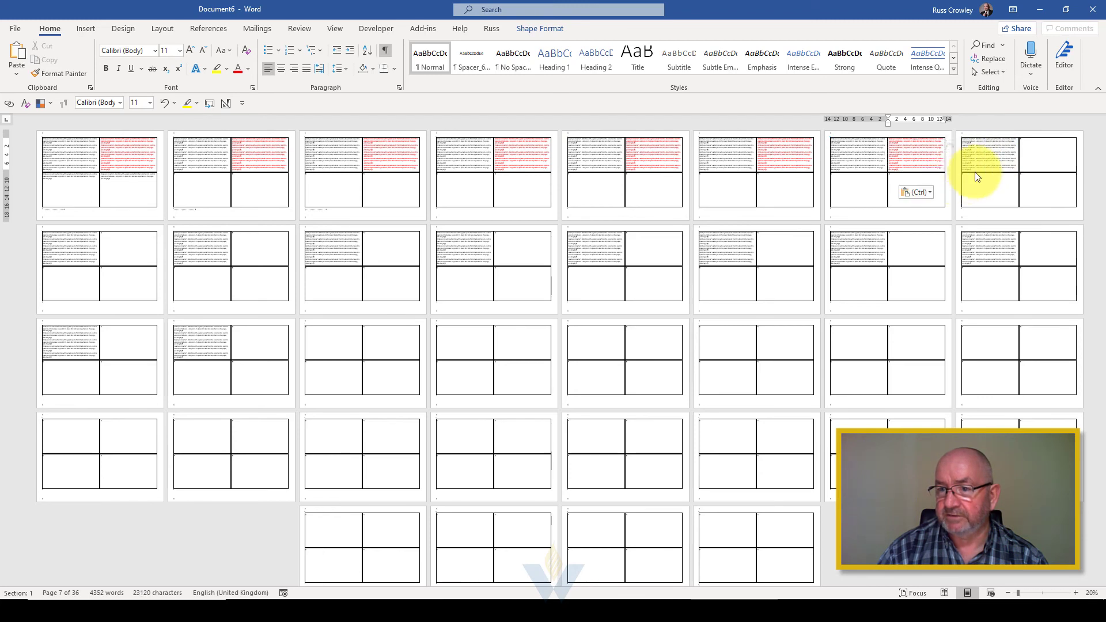
key(ctrl+v)
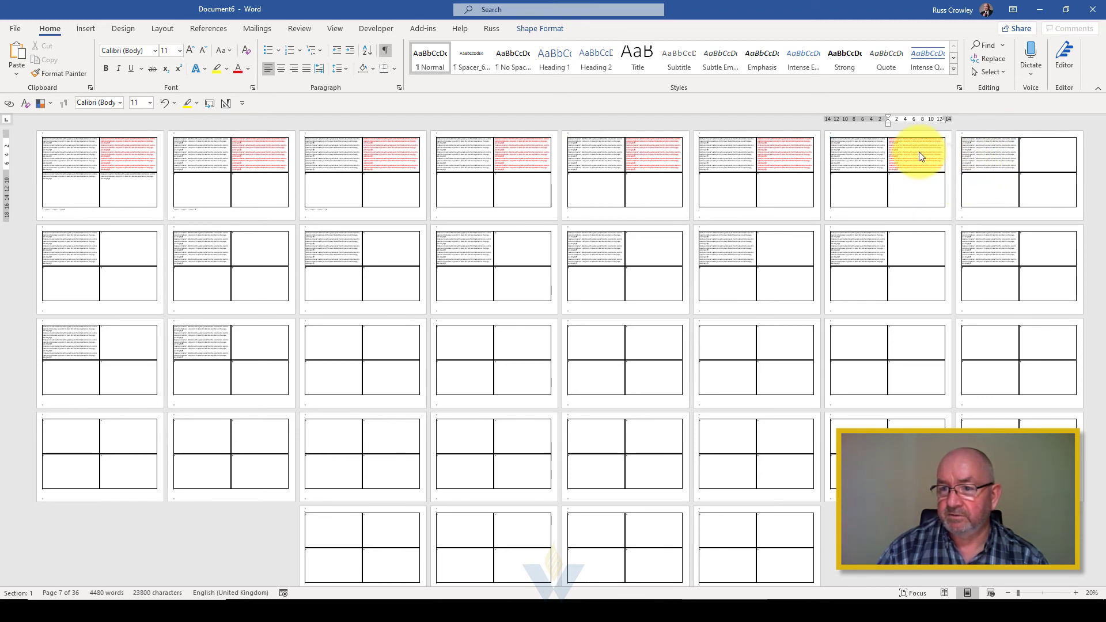
Link page 7's upper-right text box to its counterpart on page 8, and that one to page 9's.
triple_click(919, 152)
key(alt+1)
click(1040, 151)
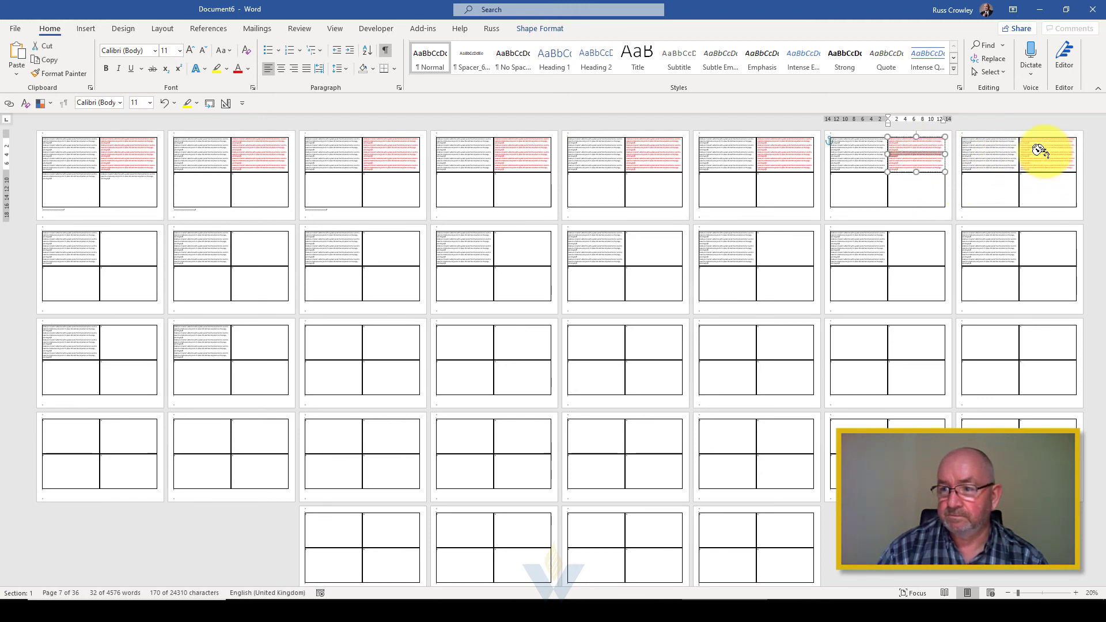
click(123, 248)
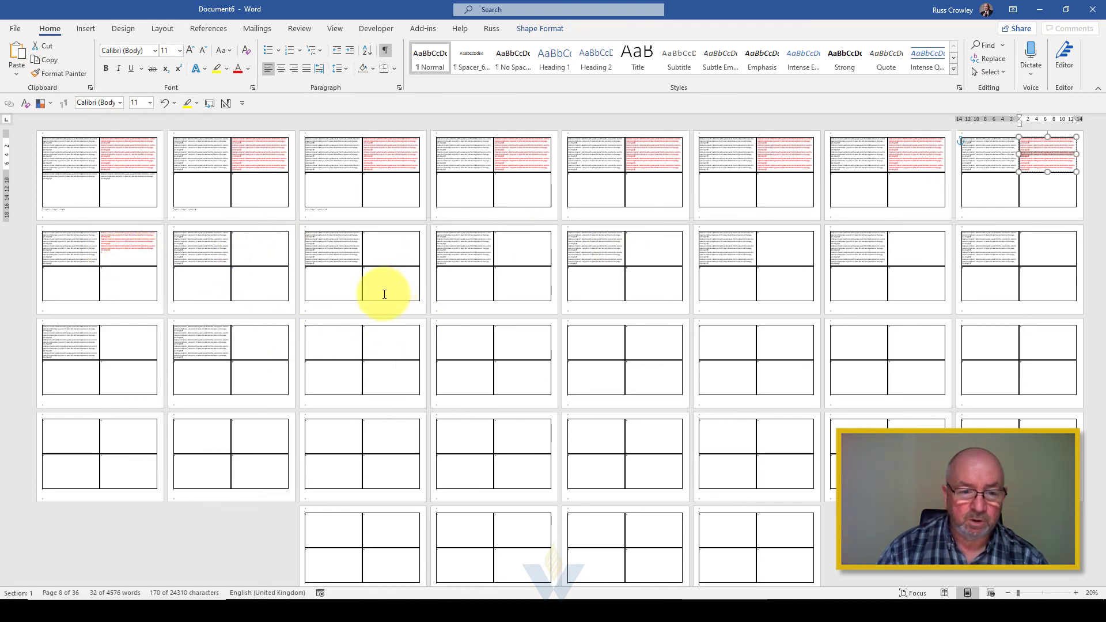
Link page 9's upper-right text box directly to the upper-right text box on page 19, skipping the pages between.
click(405, 277)
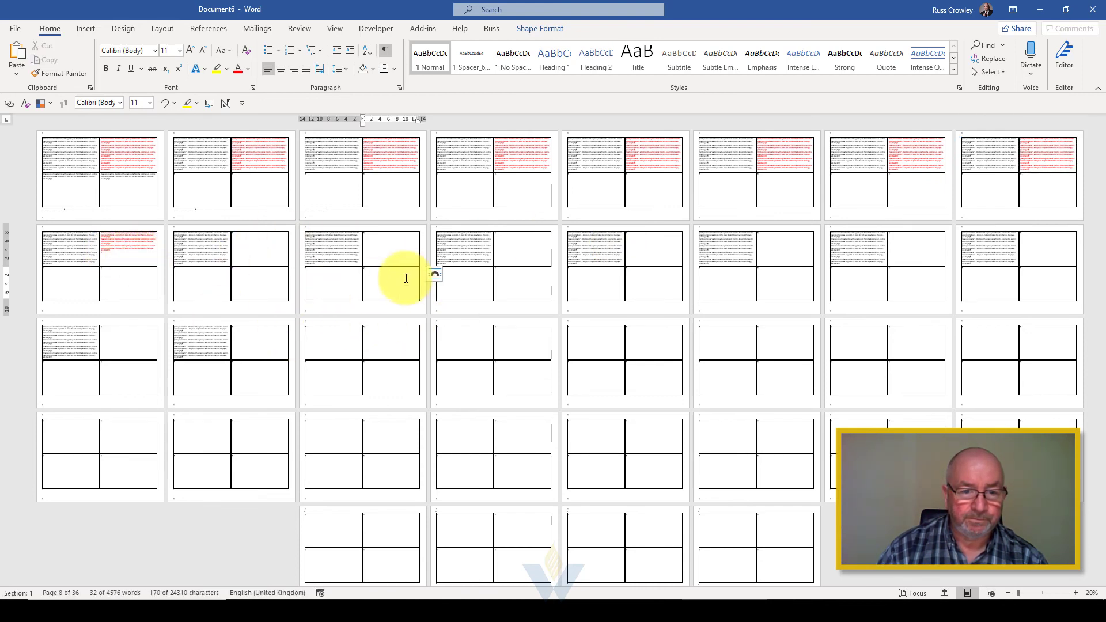
click(144, 232)
key(alt+1)
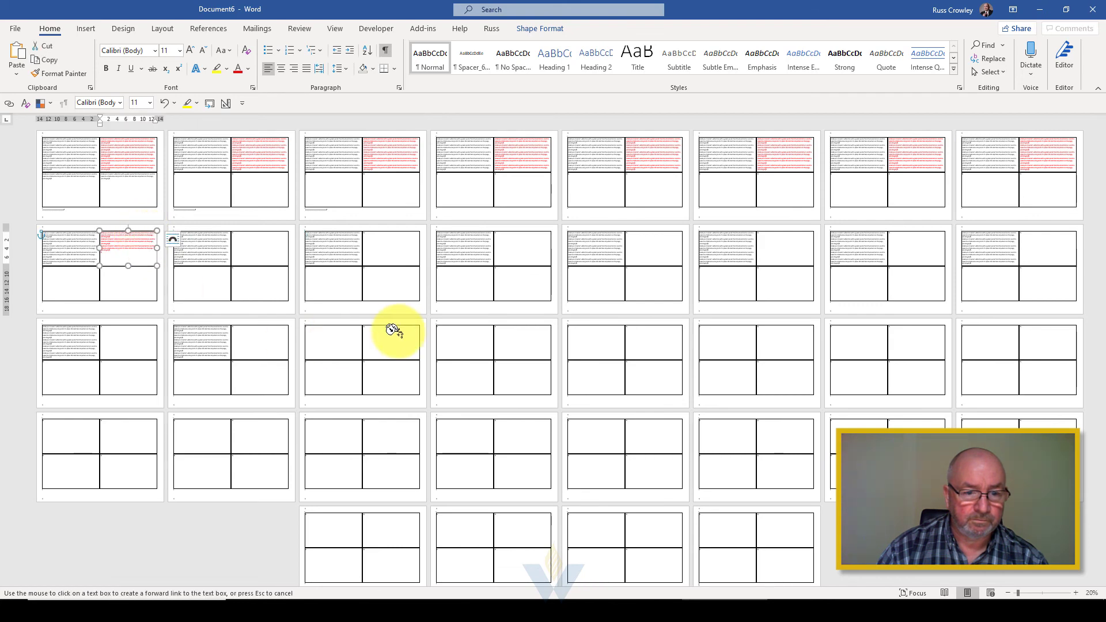
click(389, 343)
click(385, 341)
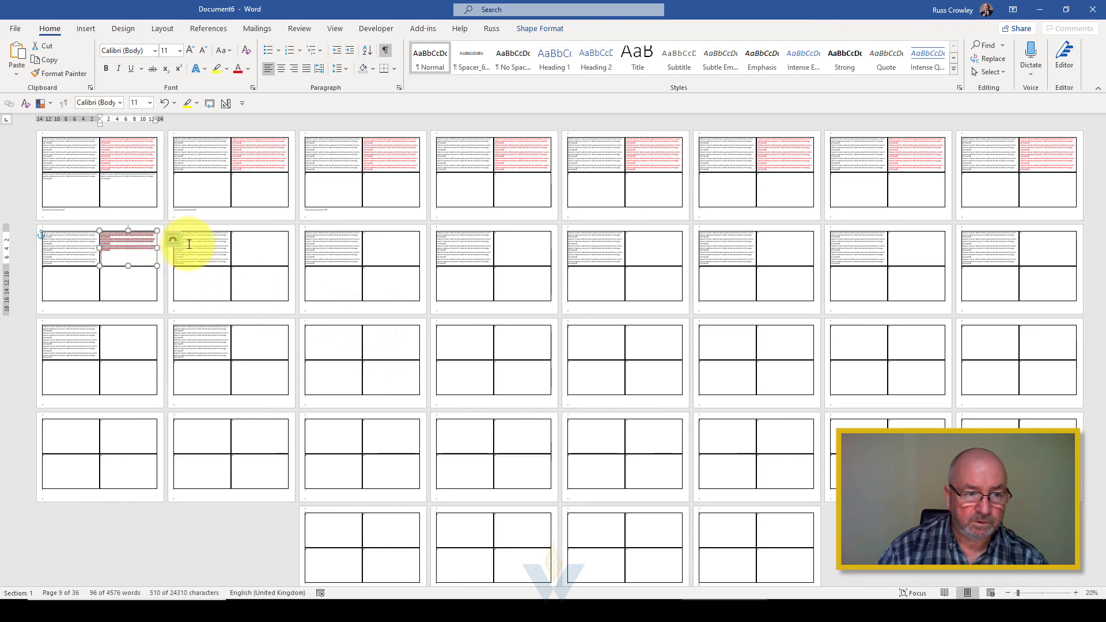
Paste more copies of the red text into page 9's upper-right text box so it flows on to page 19.
click(229, 239)
click(149, 238)
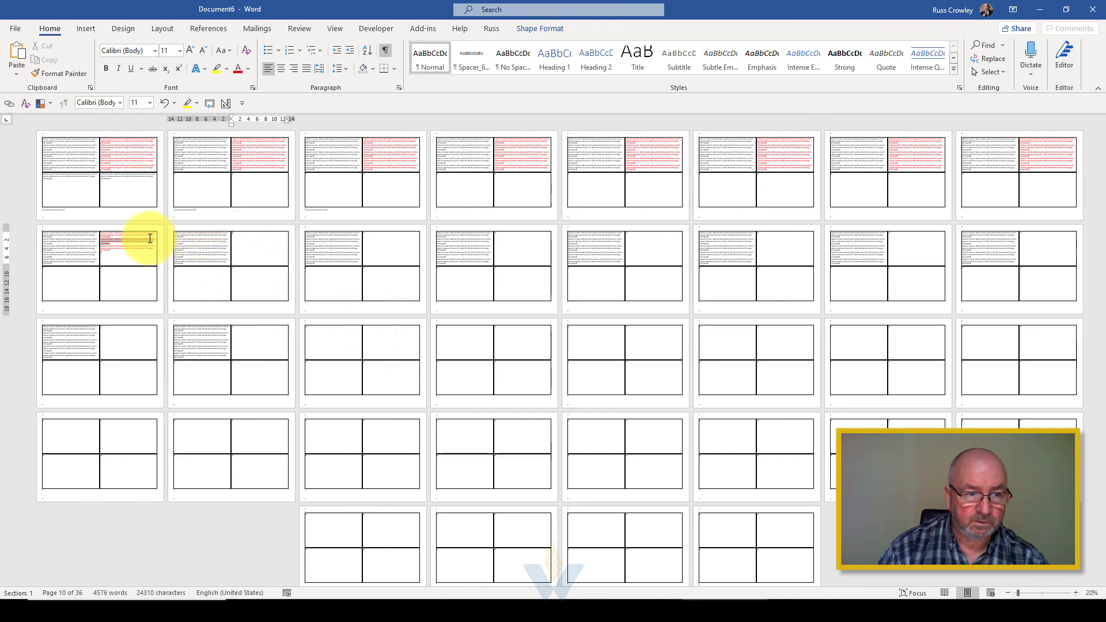
click(249, 238)
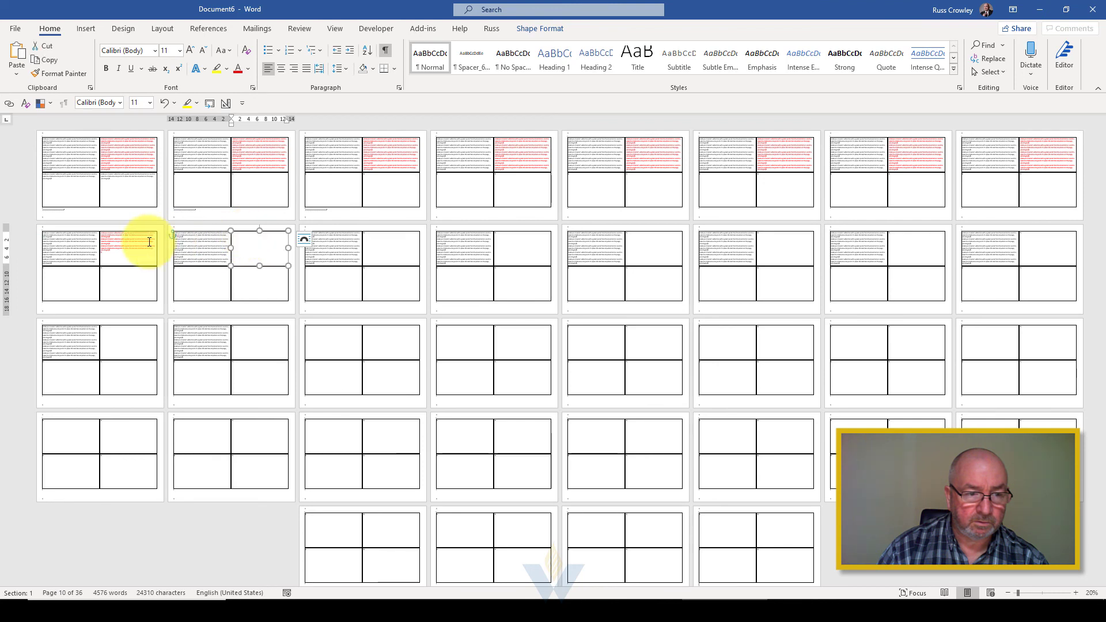
click(136, 253)
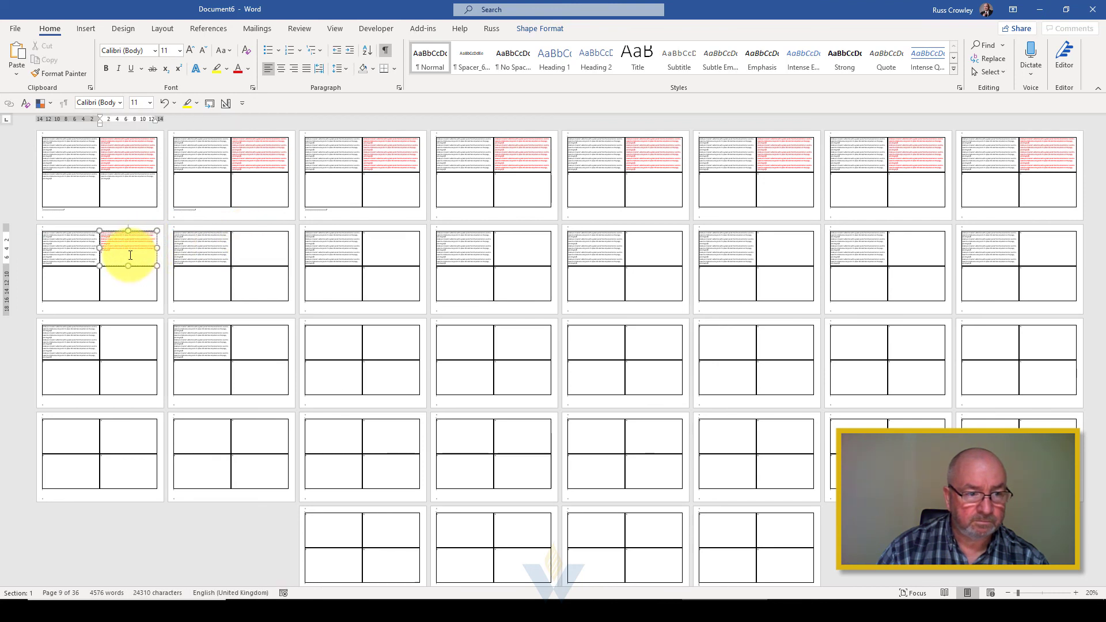
key(ctrl+v)
key(ctrl+v)
key(ctrl+v)
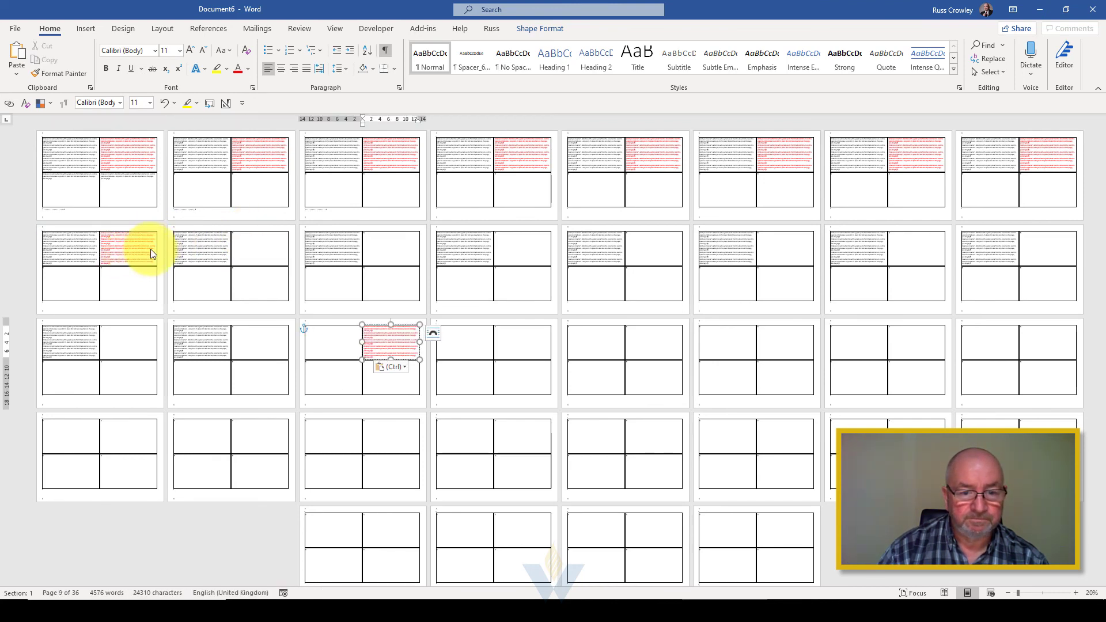
Link page 19's upper-right text box directly to the upper-right text box on page 29.
triple_click(398, 341)
key(alt+1)
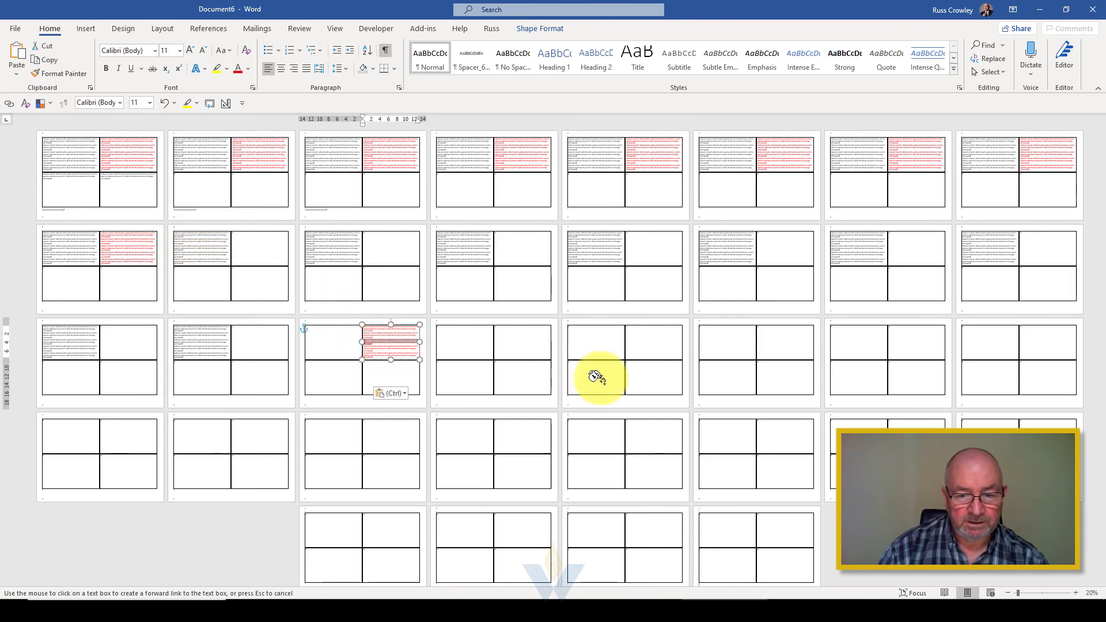
click(649, 435)
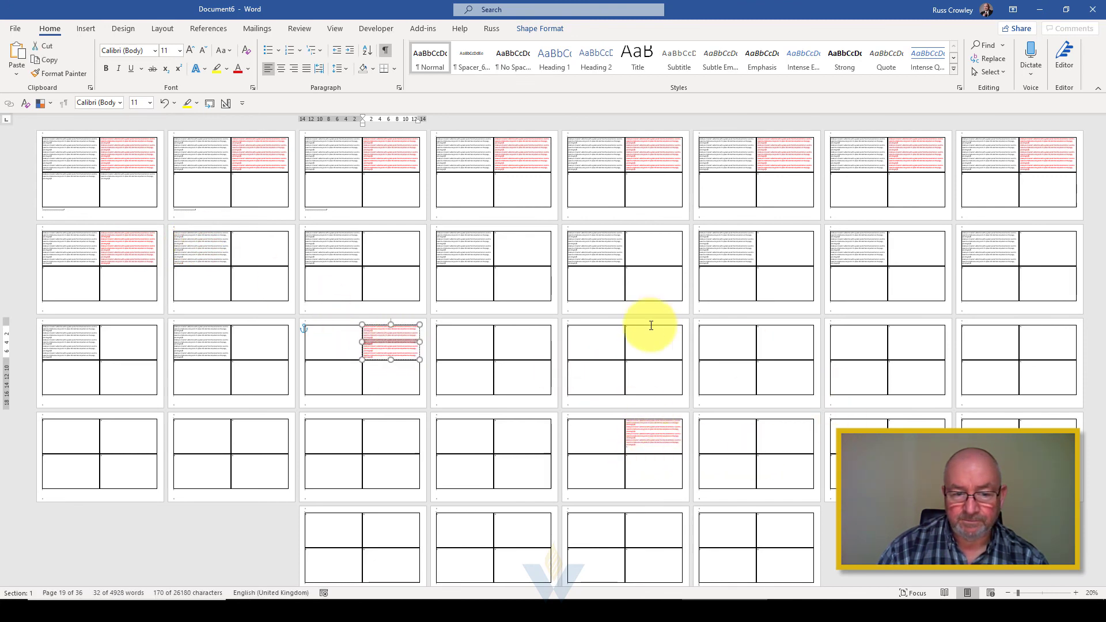
Delete a block of the red text from page 2's upper-right text box so the linked text ends on page 8.
click(253, 159)
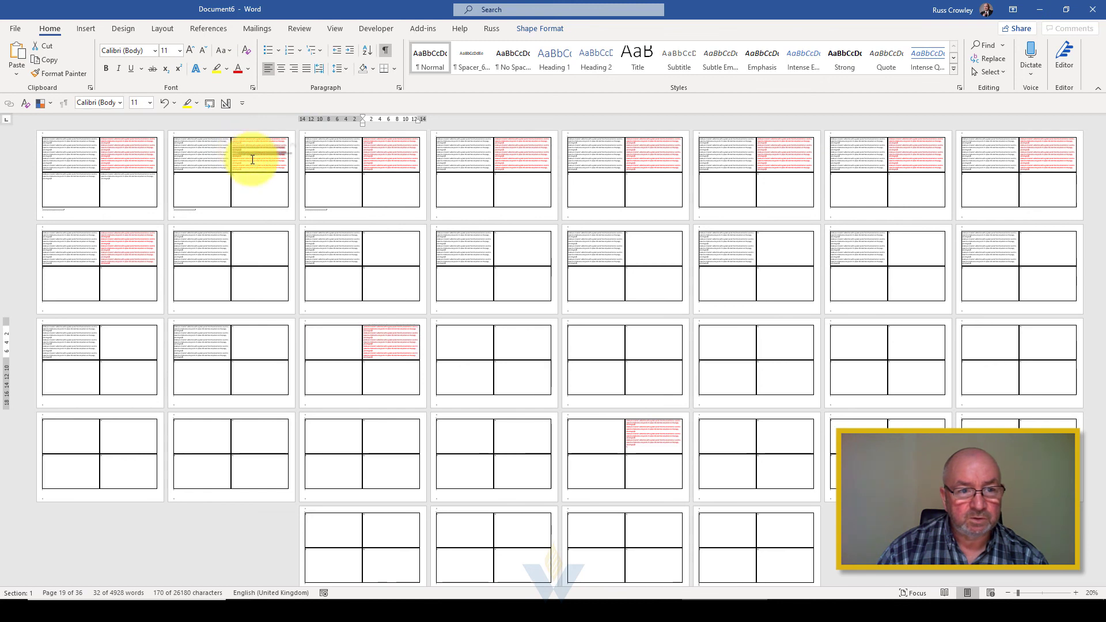
drag(253, 160, 261, 161)
key(Delete)
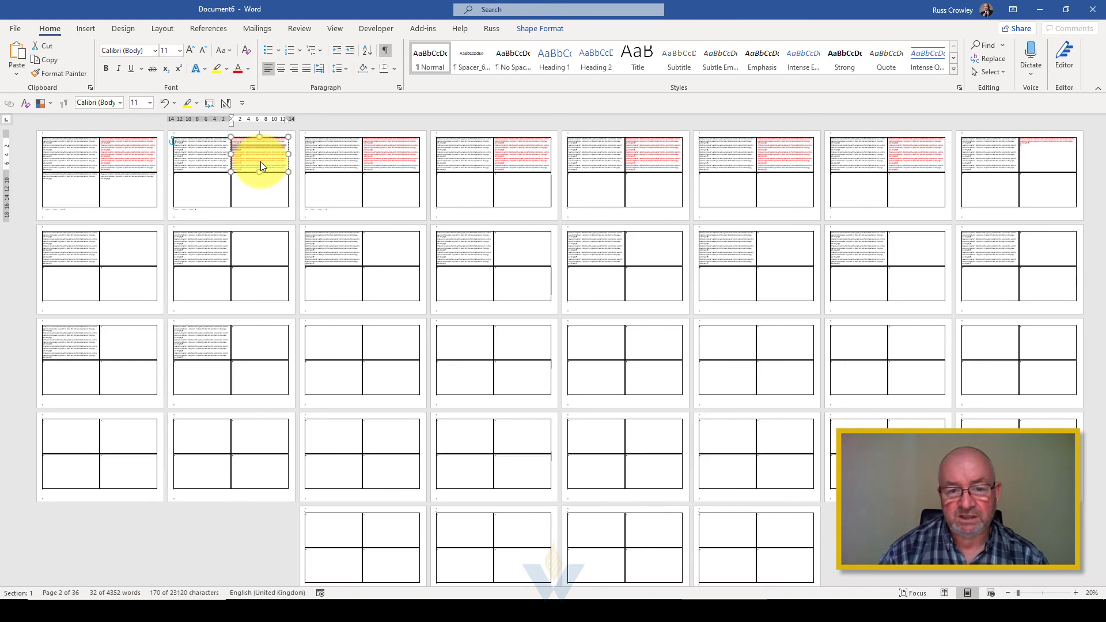
Delete everything from the start of page 18 to the end of the document, including its text-box quadrants.
click(304, 323)
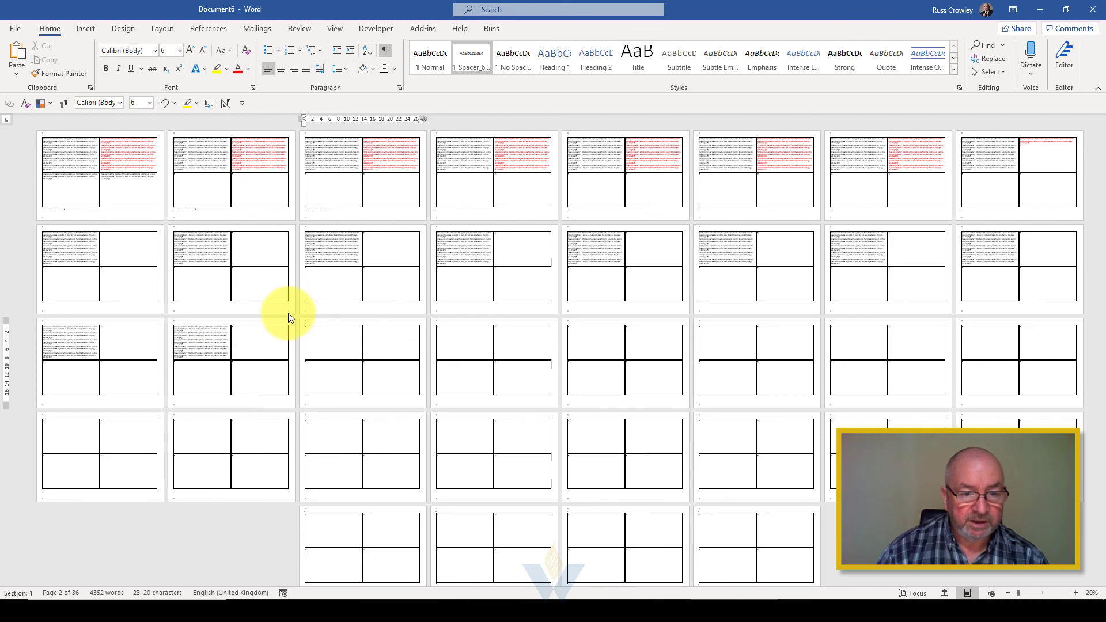
scroll(289, 338, up, 2)
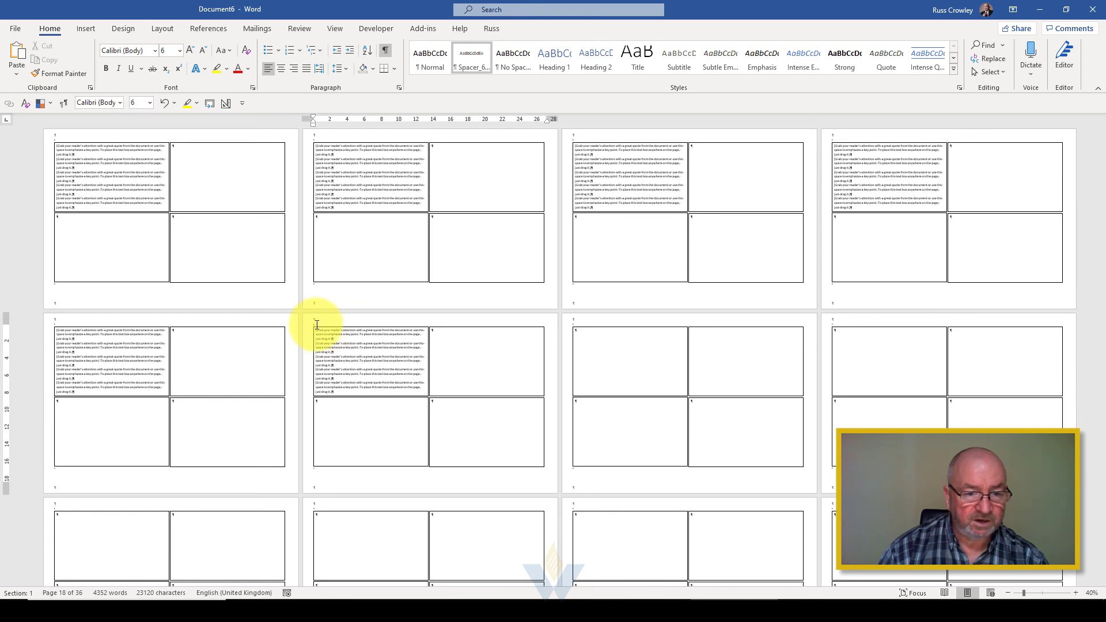
scroll(316, 325, up, 2)
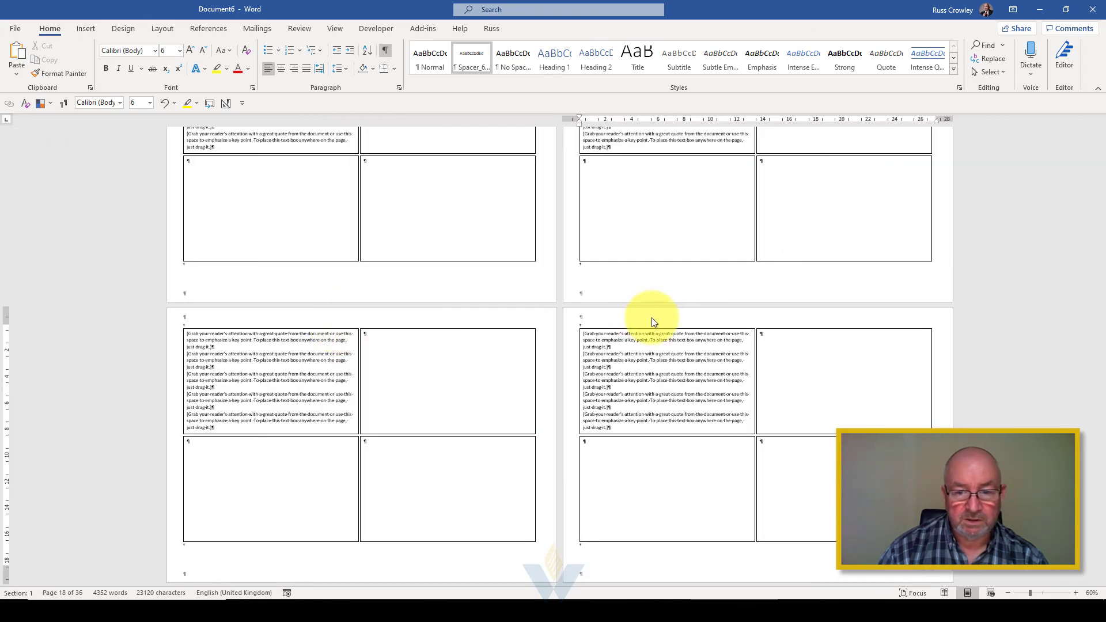
scroll(627, 308, down, 4)
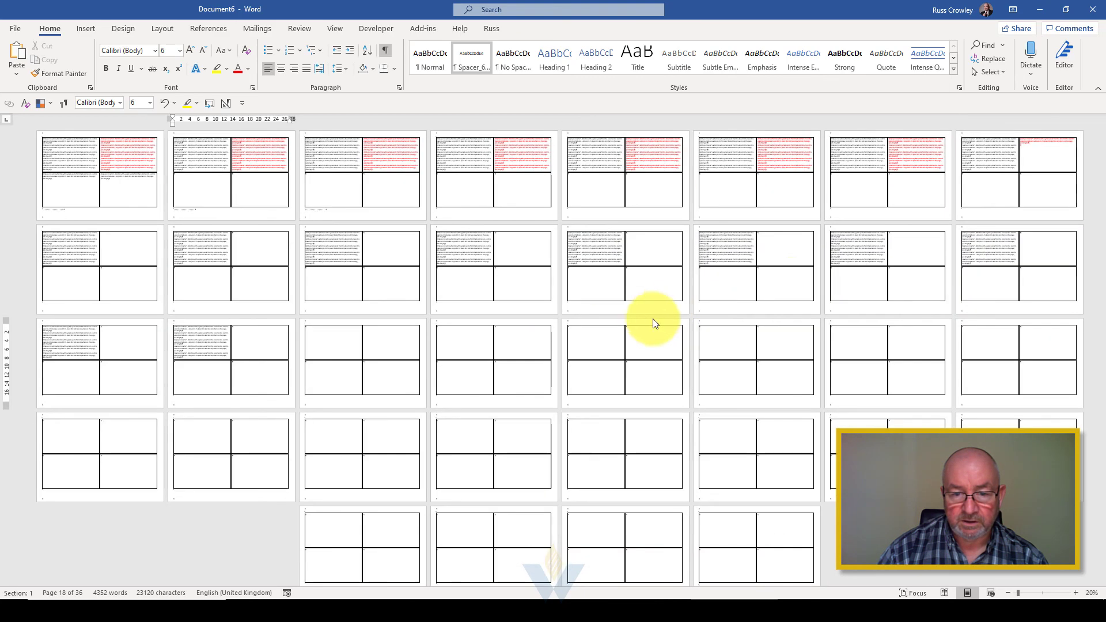
key(ctrl+shift+End)
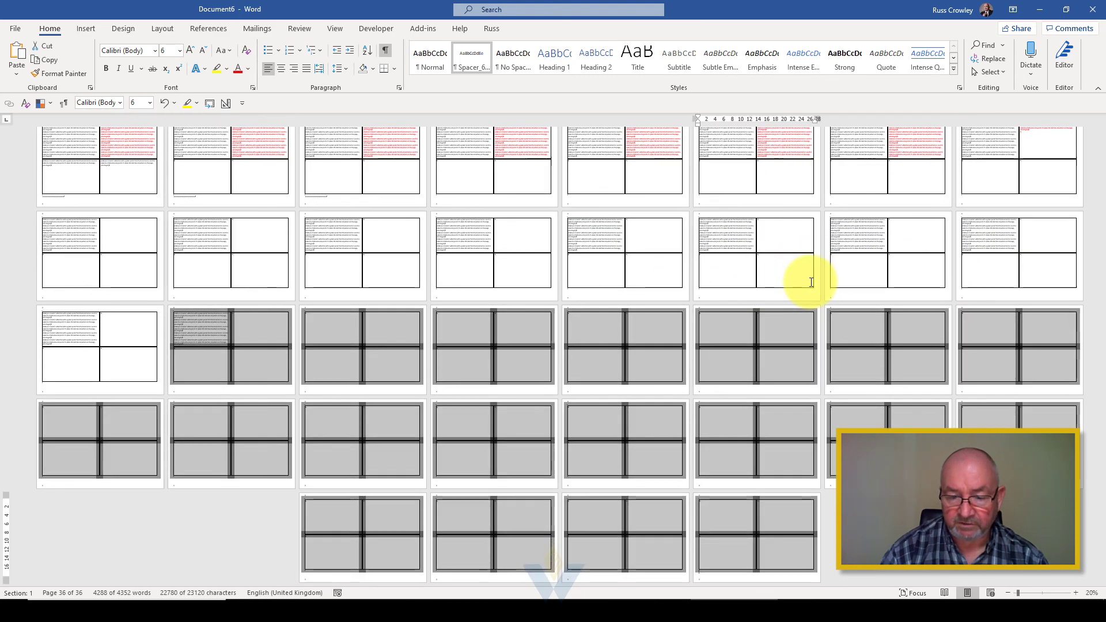
key(Delete)
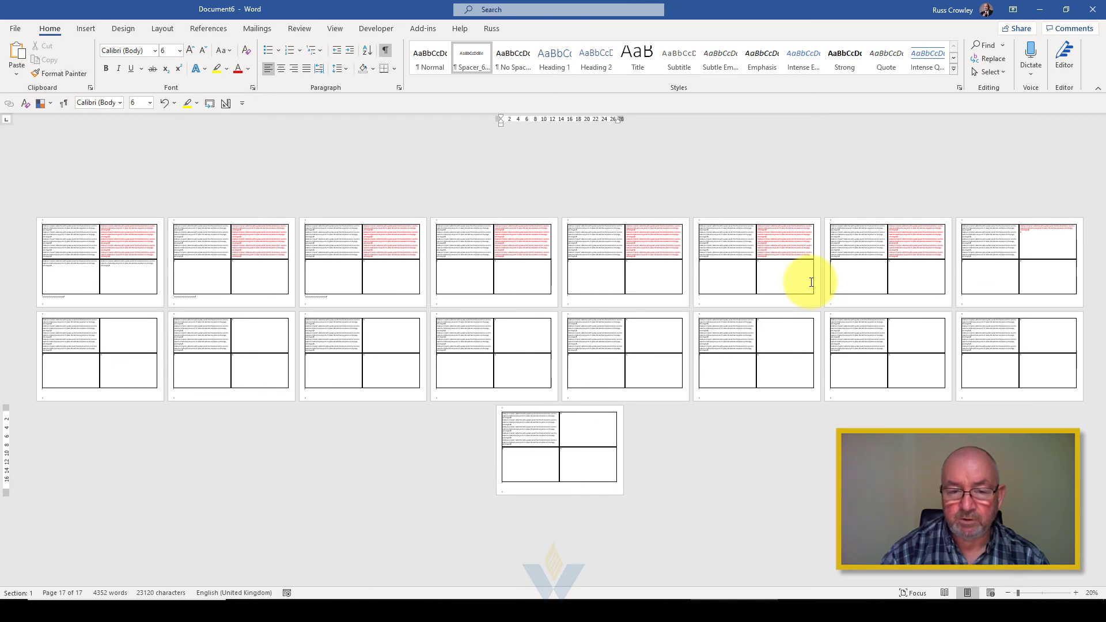